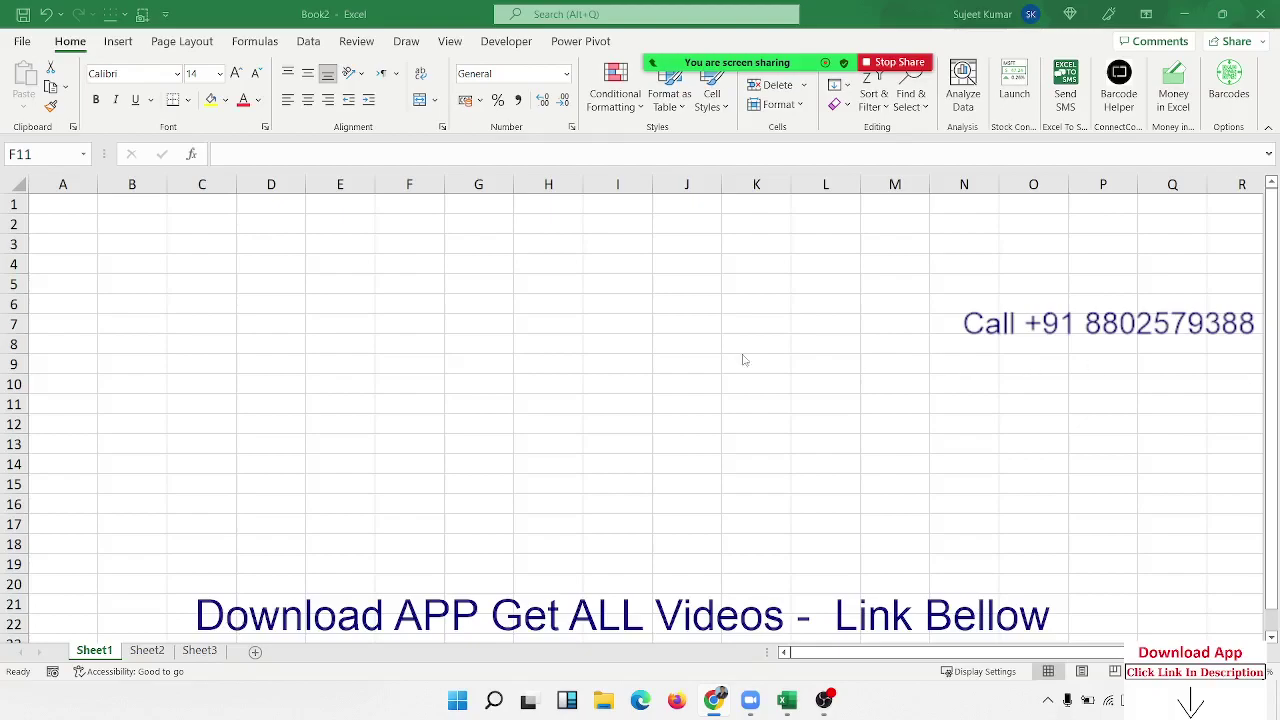
Enter the header 'Amt' in cell A1 and select the empty amount cells beneath it.
{"action": "left_click", "coordinate": [118, 248]}
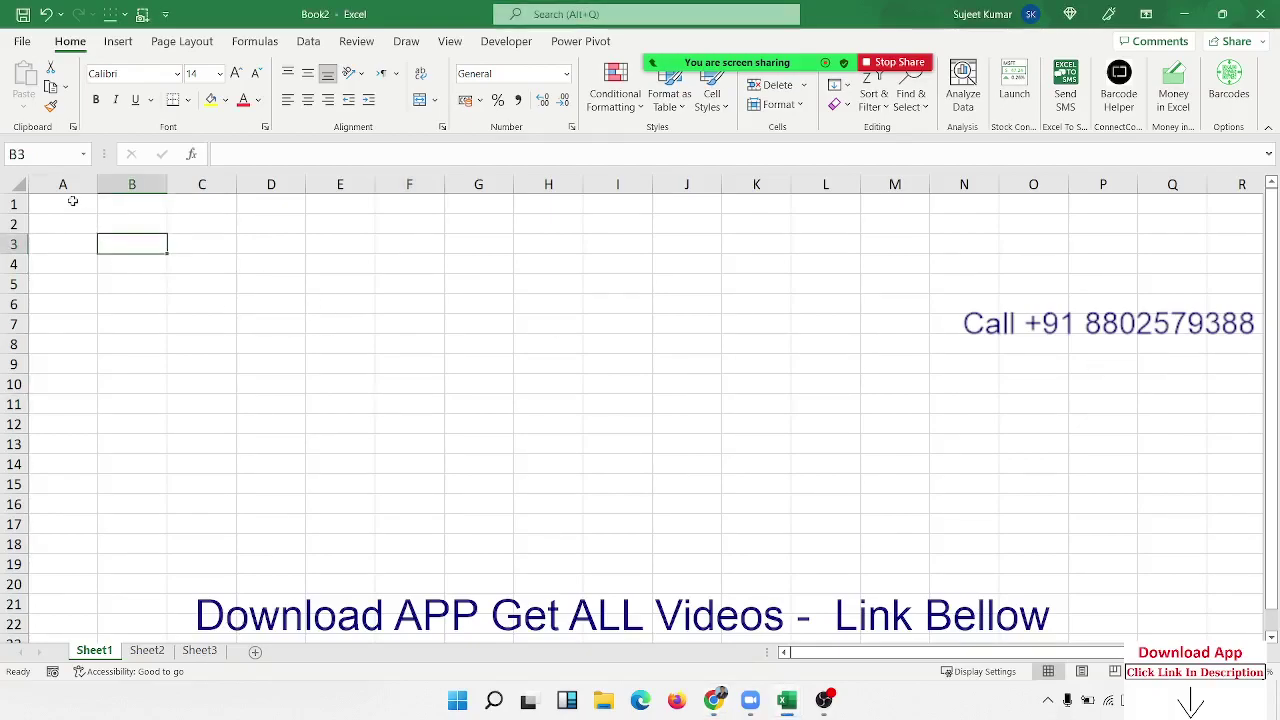
{"action": "left_click", "coordinate": [72, 201]}
{"action": "type", "text": "Amt"}
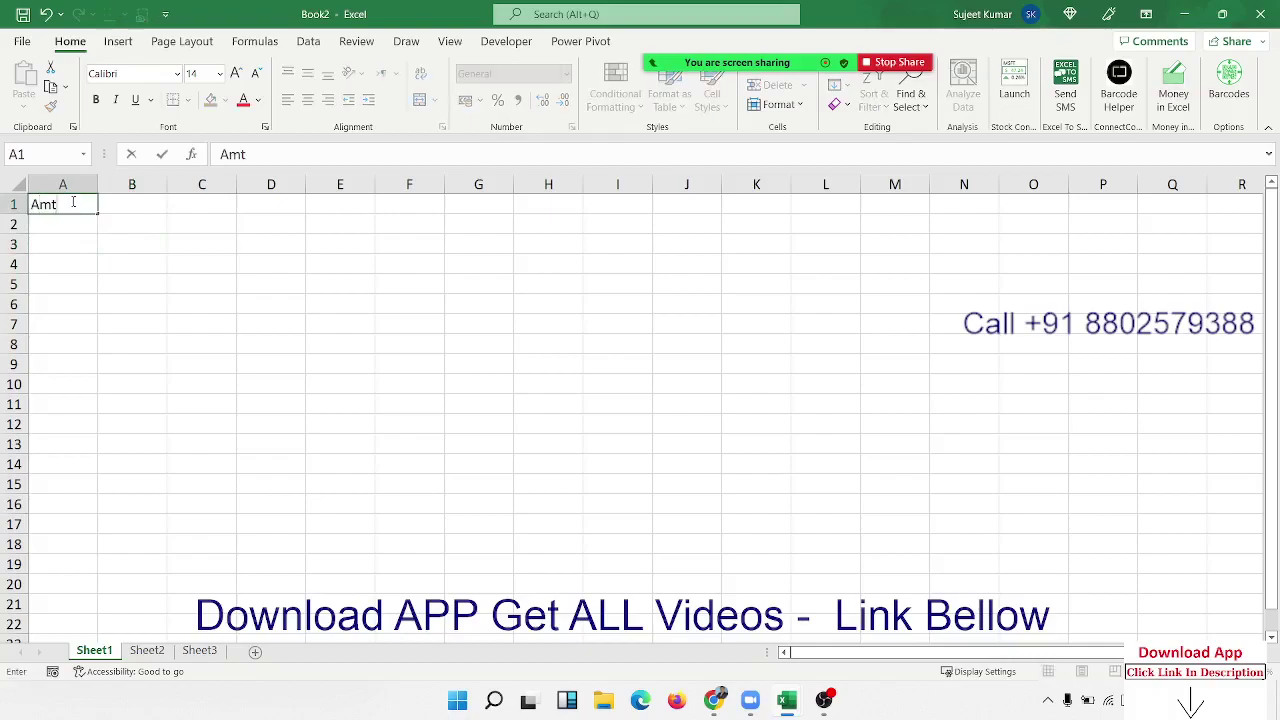
{"action": "key", "text": "Return"}
{"action": "left_click", "coordinate": [72, 201]}
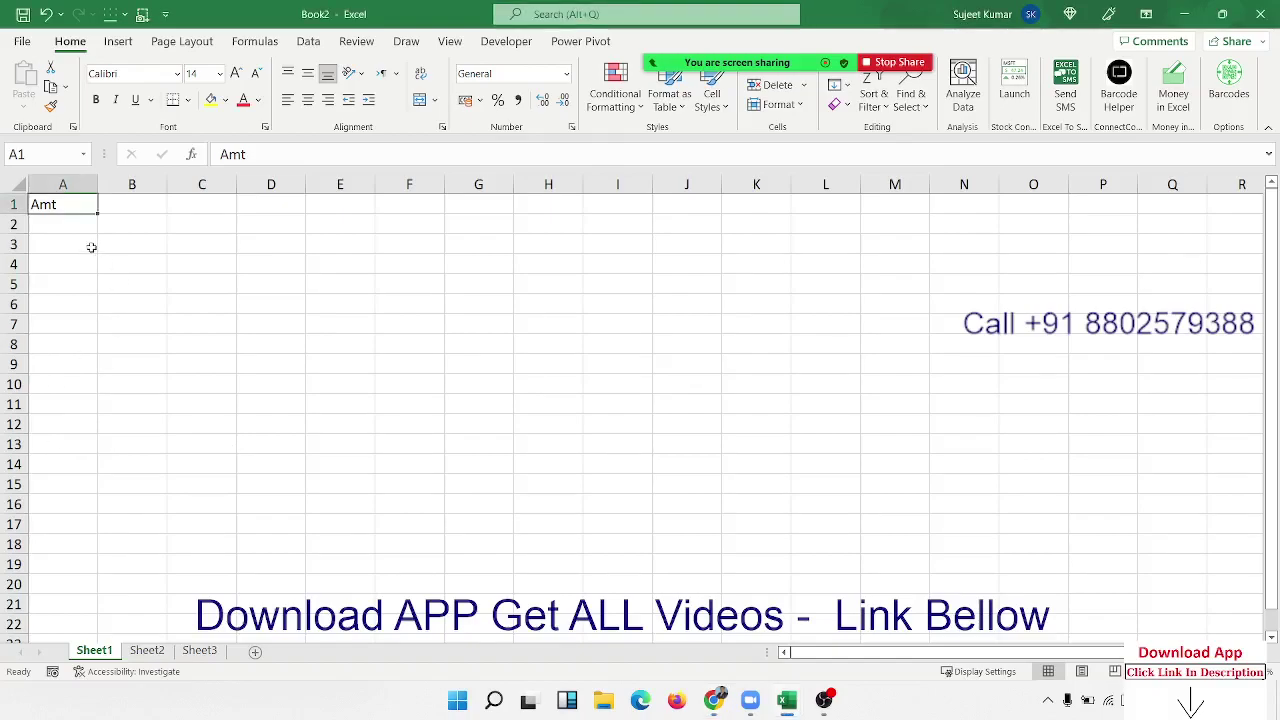
{"action": "left_click_drag", "start_coordinate": [80, 224], "coordinate": [41, 563]}
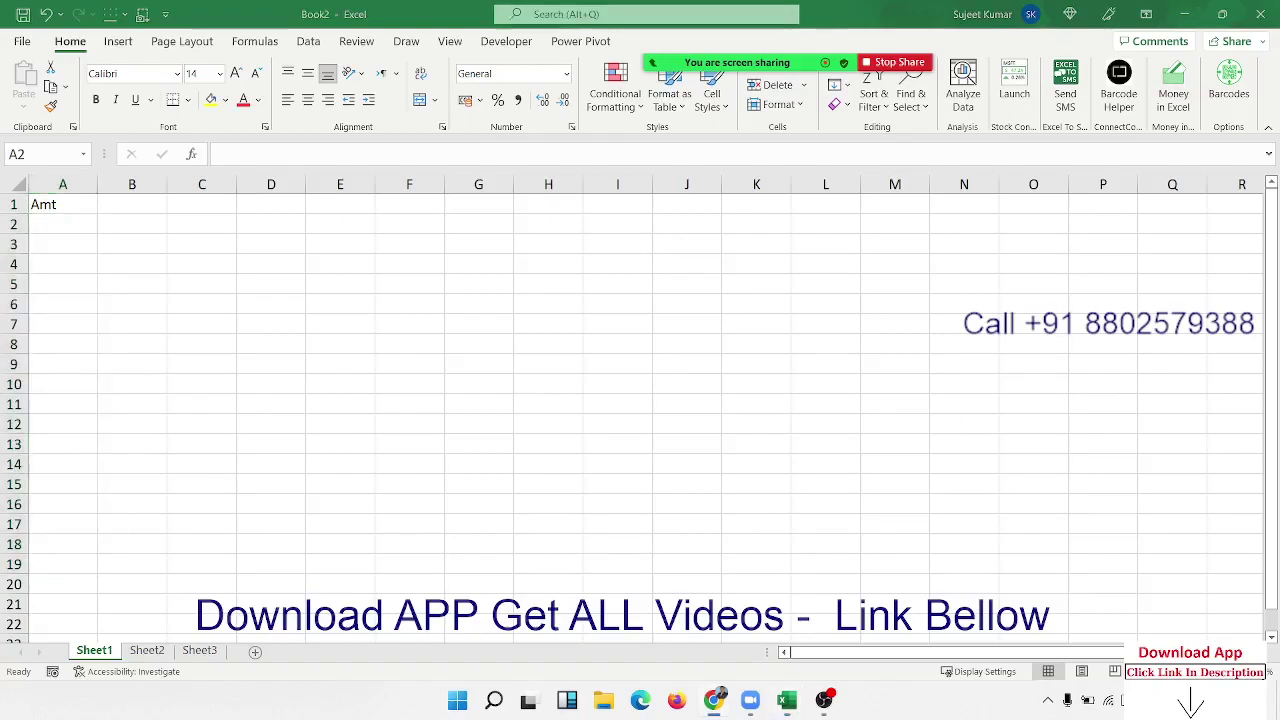
Add a data validation rule to column A: whole numbers greater than minimum 0.
{"action": "left_click", "coordinate": [72, 182]}
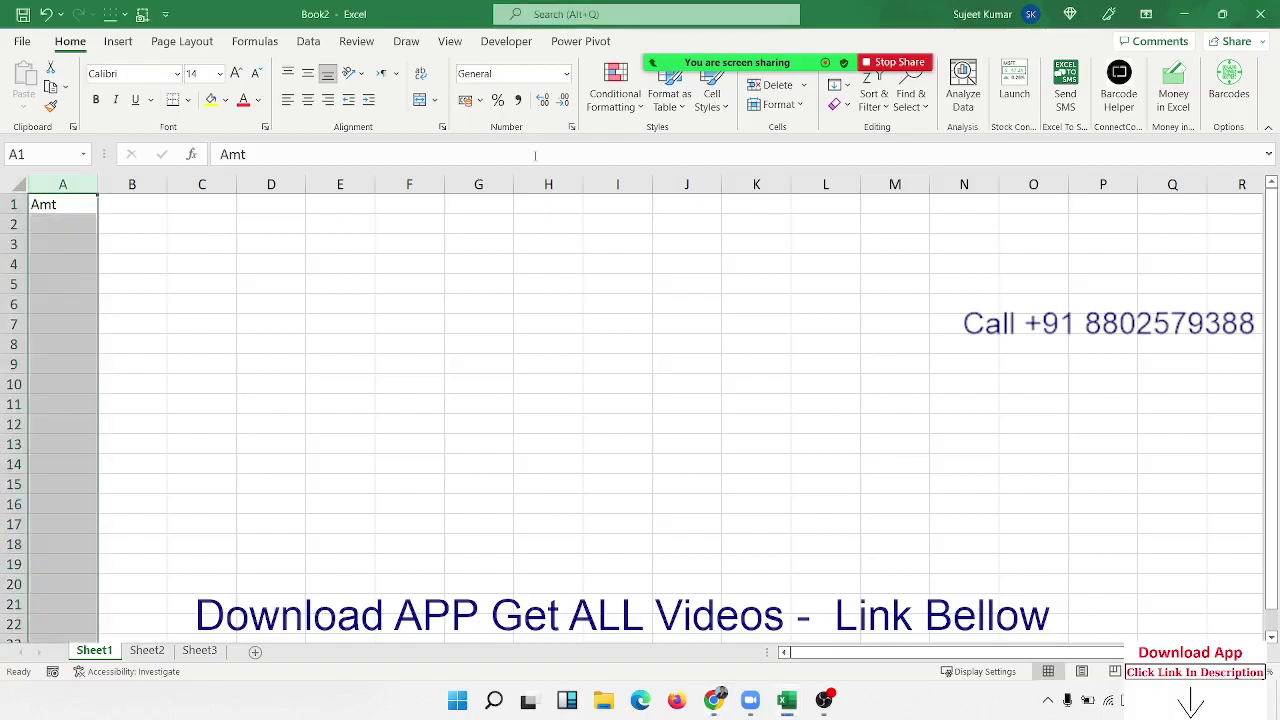
{"action": "left_click", "coordinate": [615, 88]}
{"action": "mouse_move", "coordinate": [617, 143]}
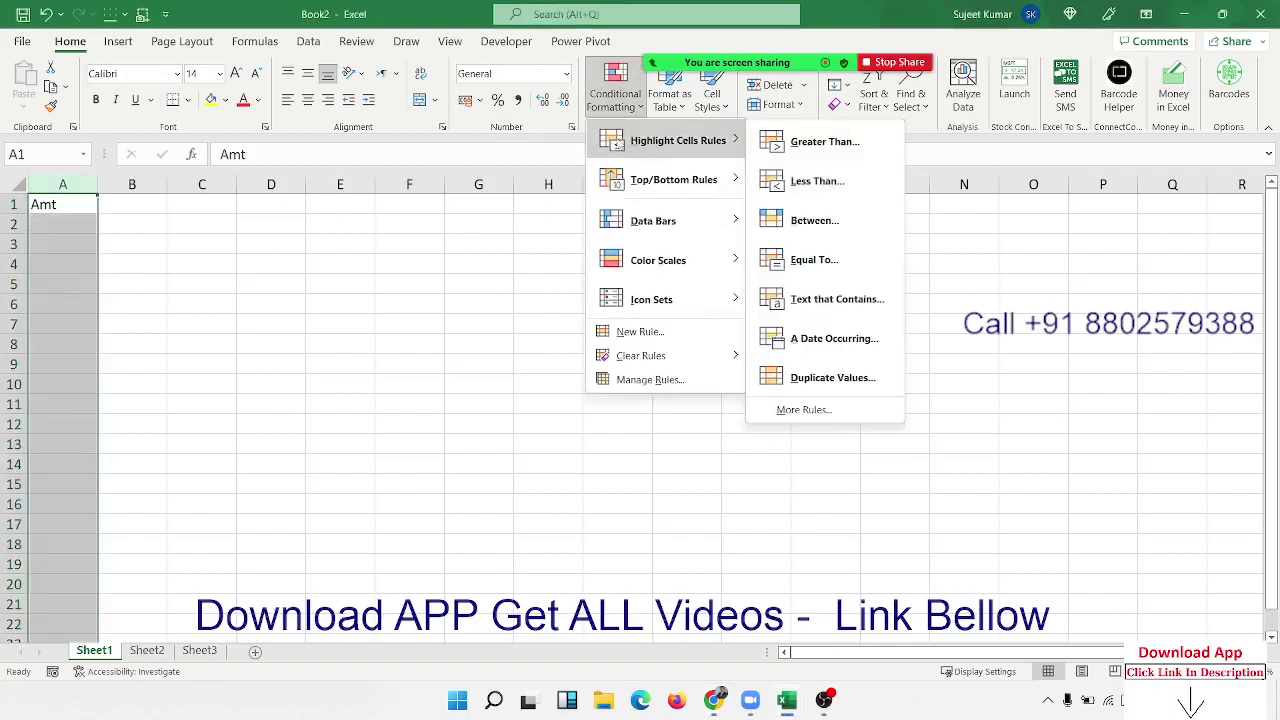
{"action": "left_click", "coordinate": [306, 42]}
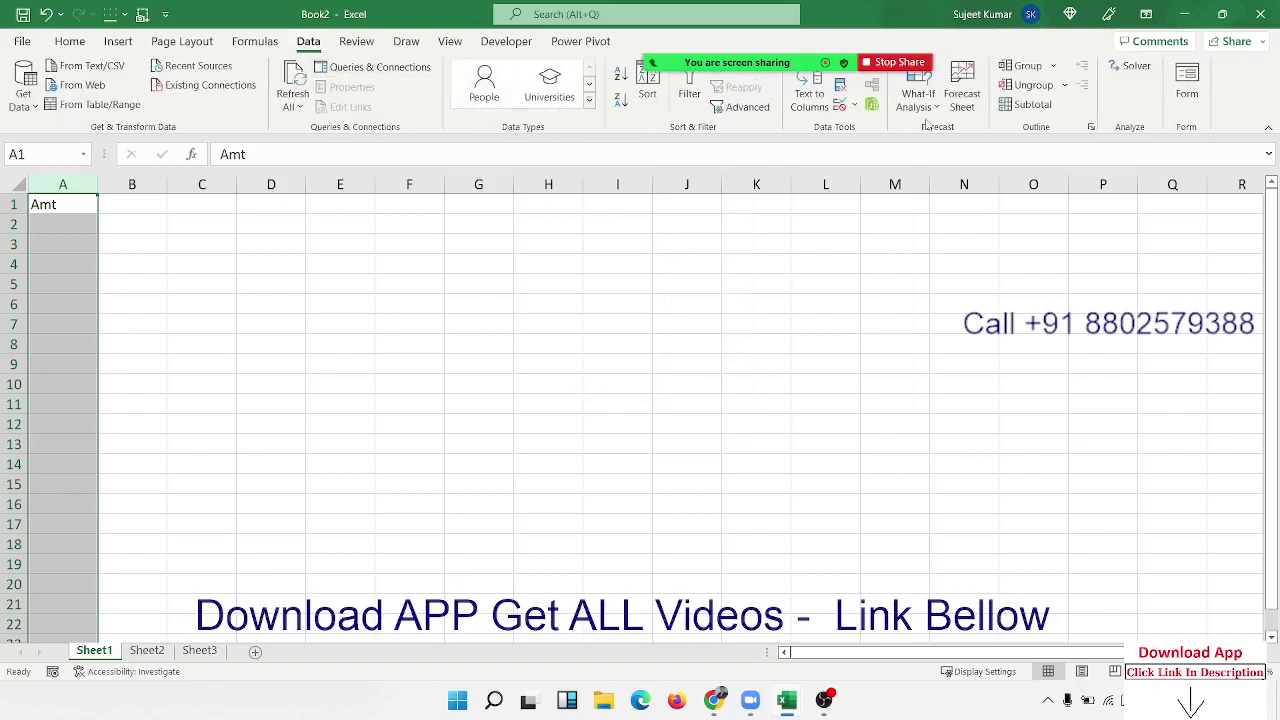
{"action": "left_click", "coordinate": [839, 106]}
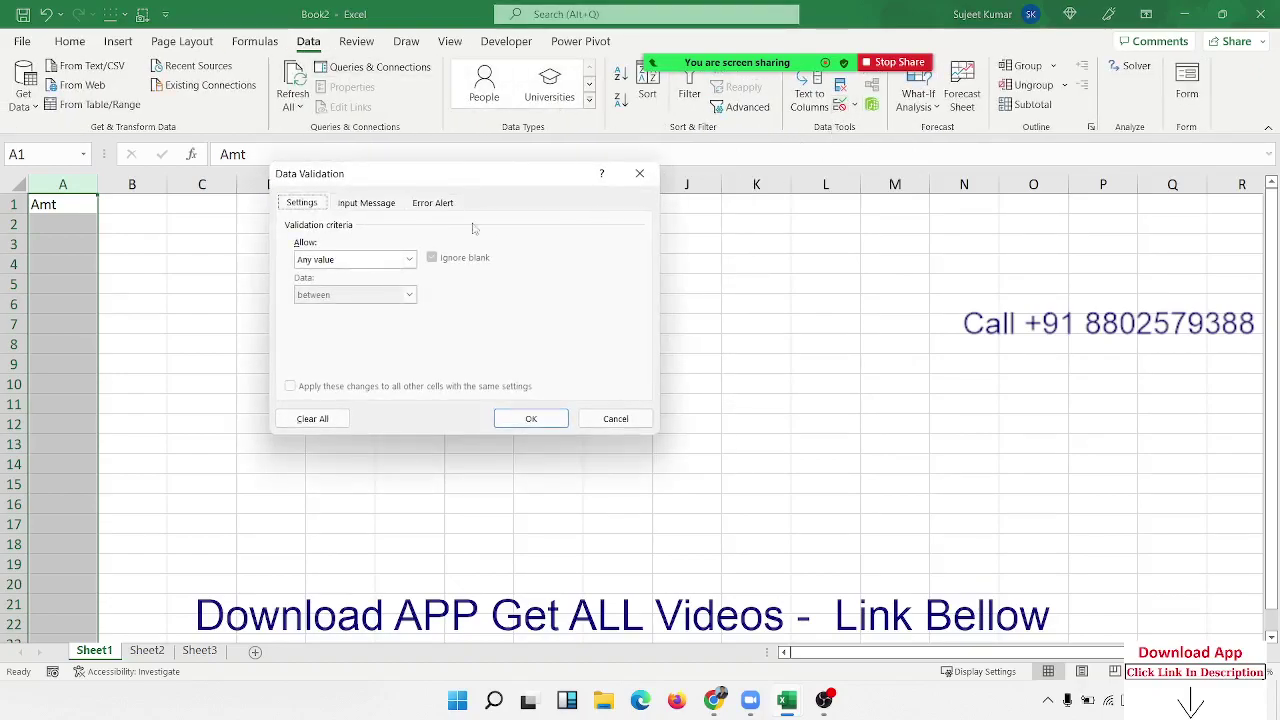
{"action": "left_click", "coordinate": [372, 262]}
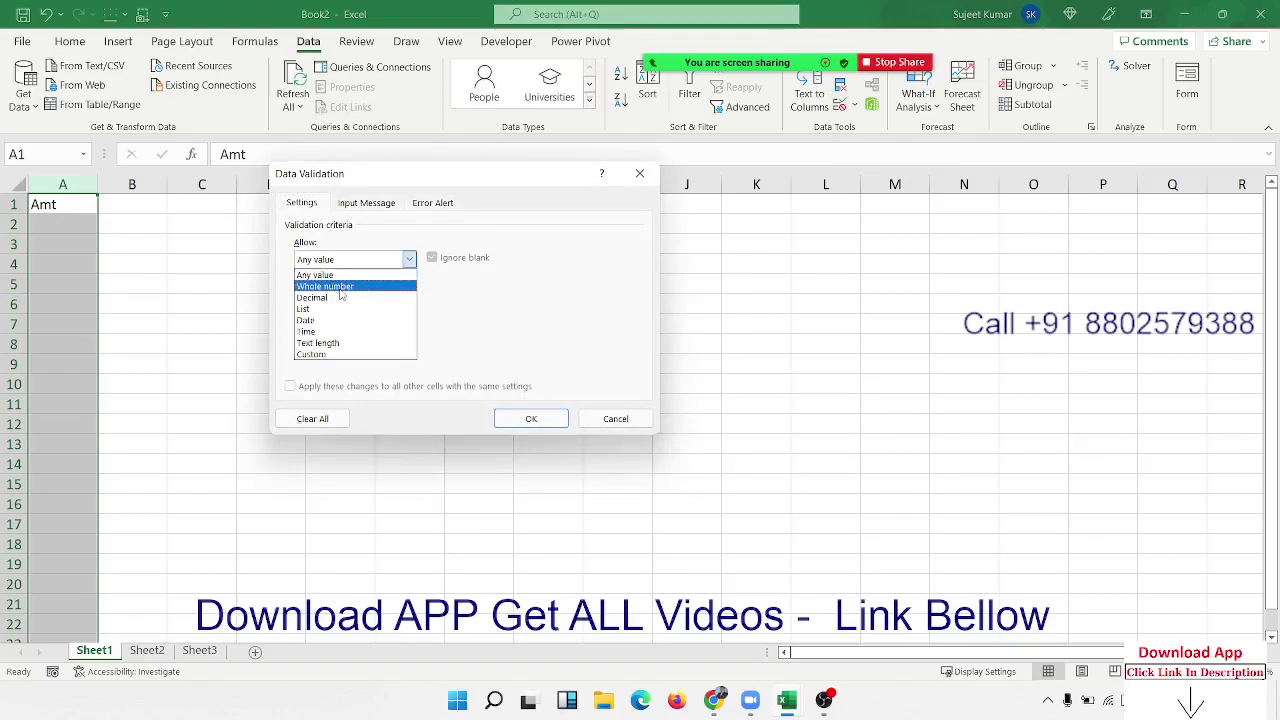
{"action": "left_click", "coordinate": [340, 289]}
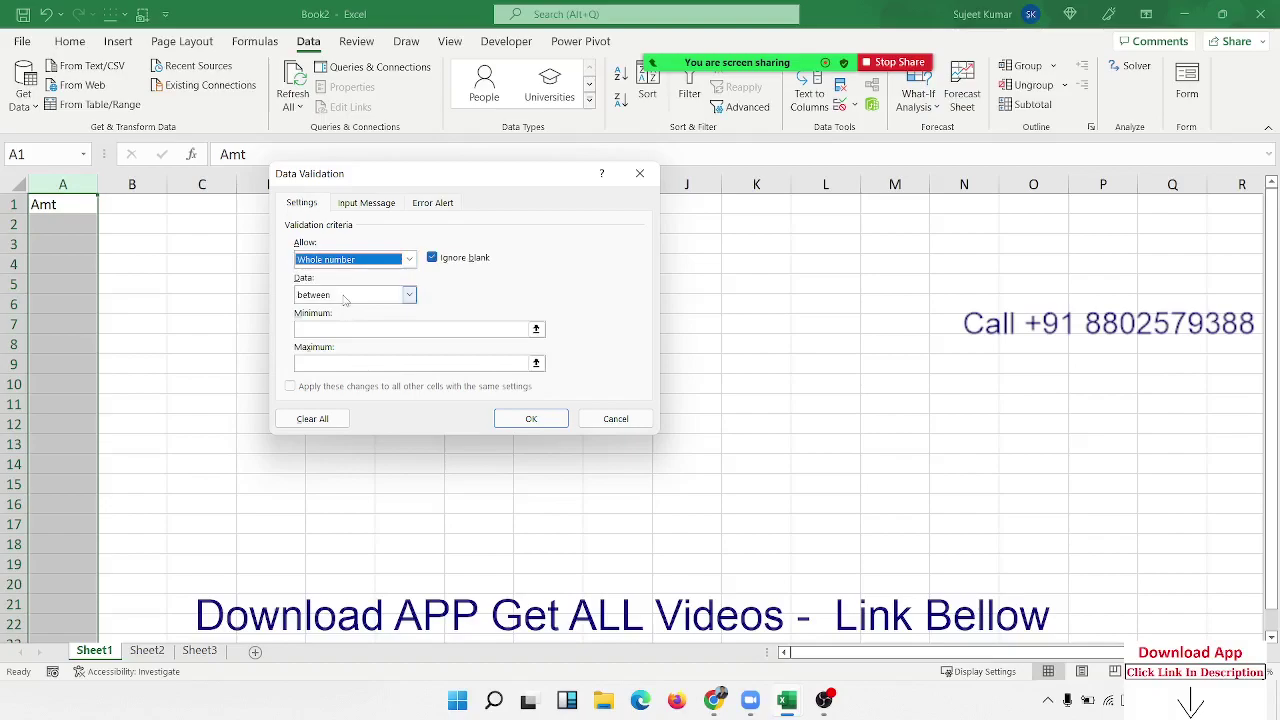
{"action": "left_click", "coordinate": [345, 296]}
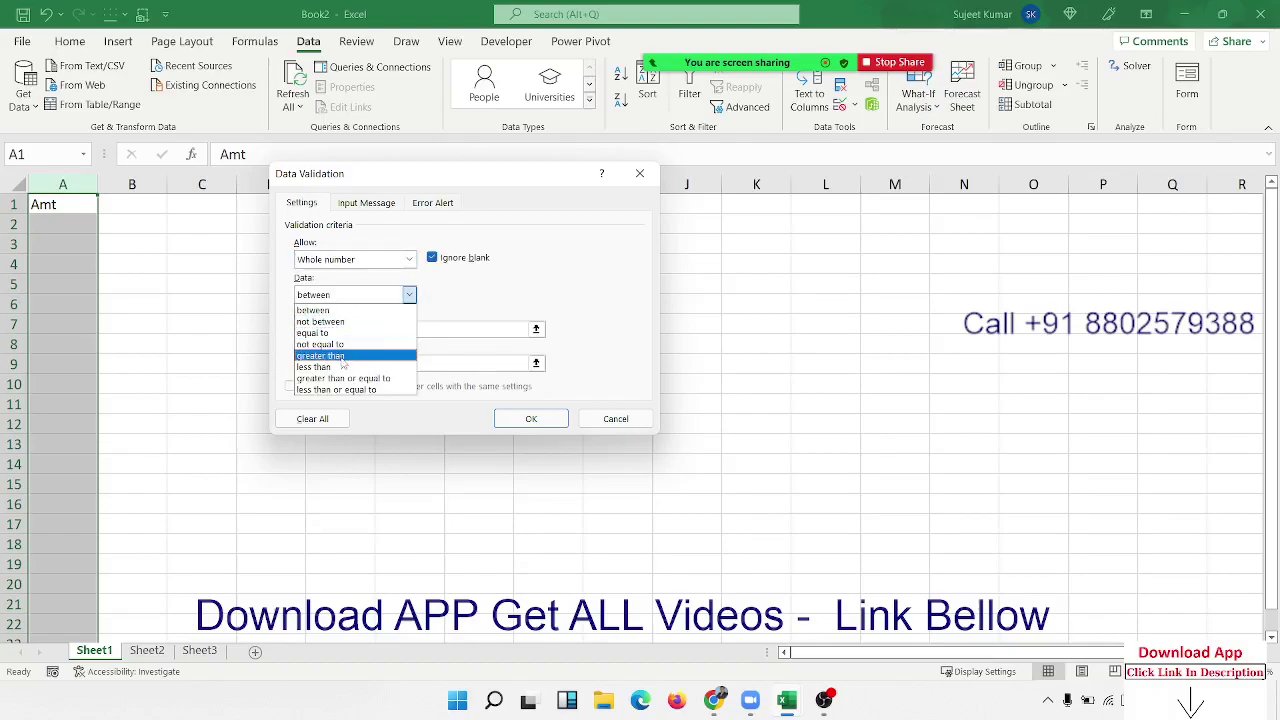
{"action": "left_click", "coordinate": [342, 358]}
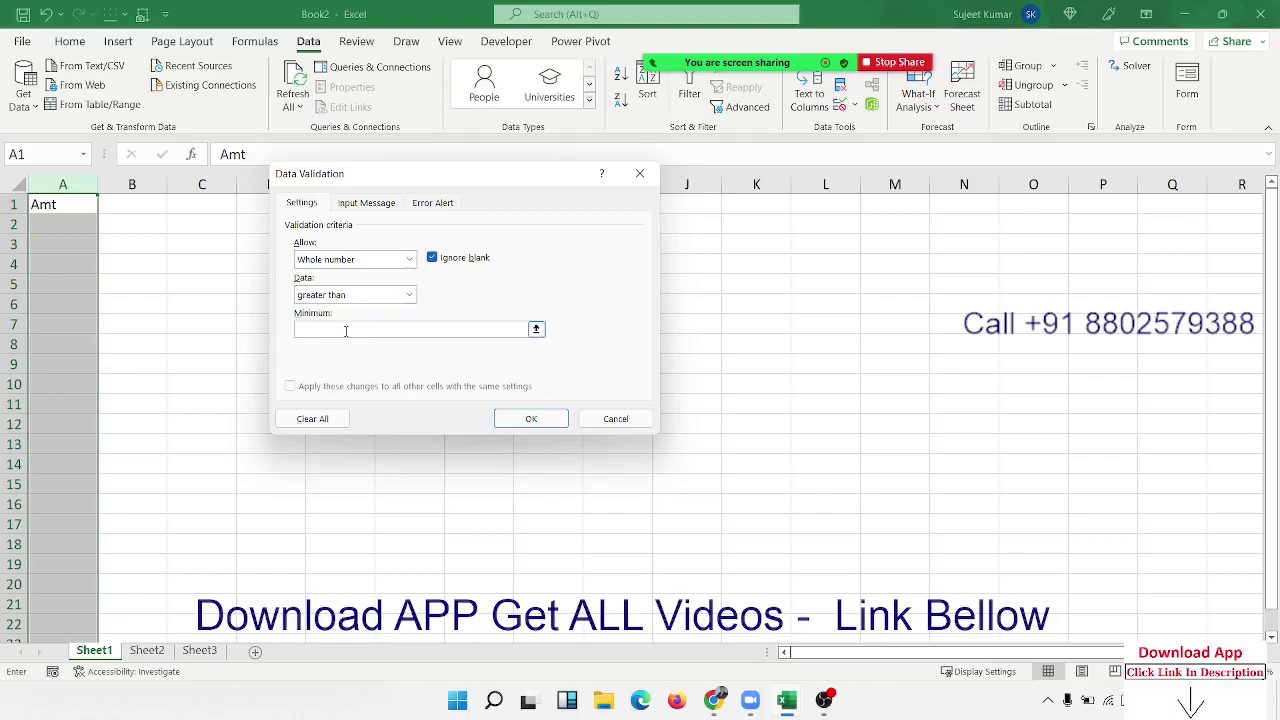
{"action": "left_click", "coordinate": [346, 329]}
{"action": "type", "text": "0"}
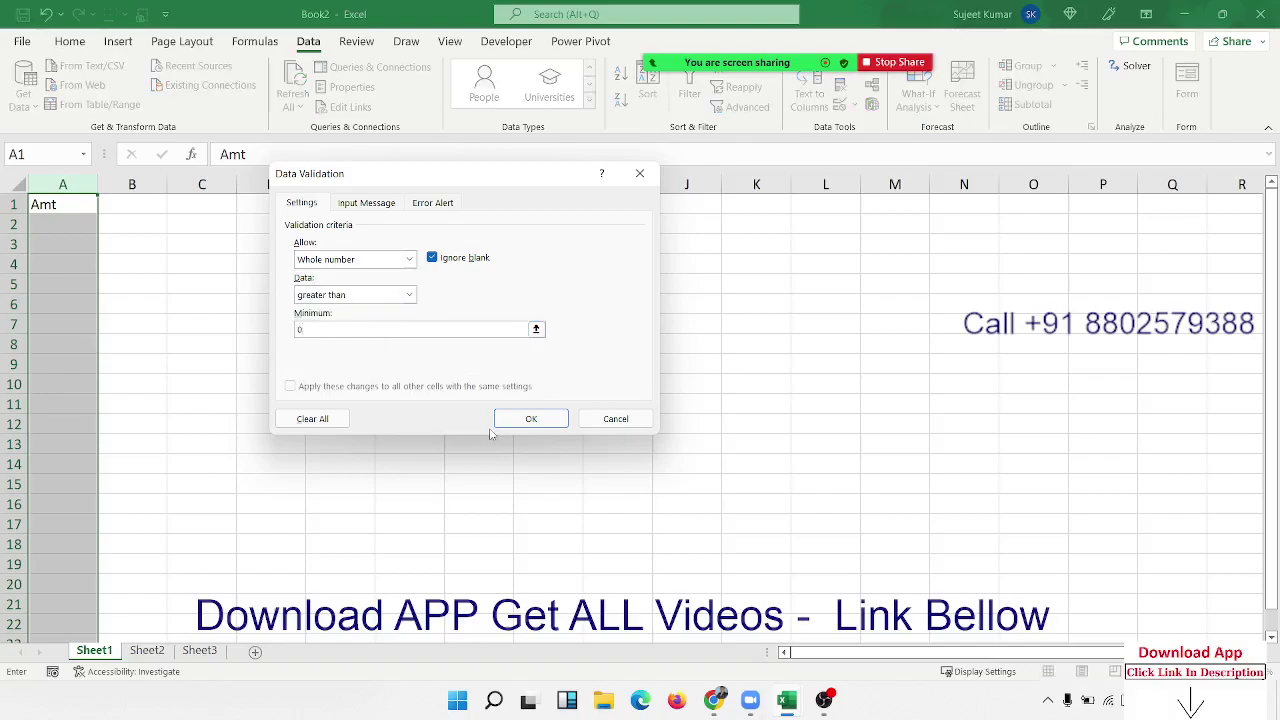
{"action": "left_click", "coordinate": [529, 419]}
Enter the amount 1545 in cell A2.
{"action": "left_click", "coordinate": [71, 225]}
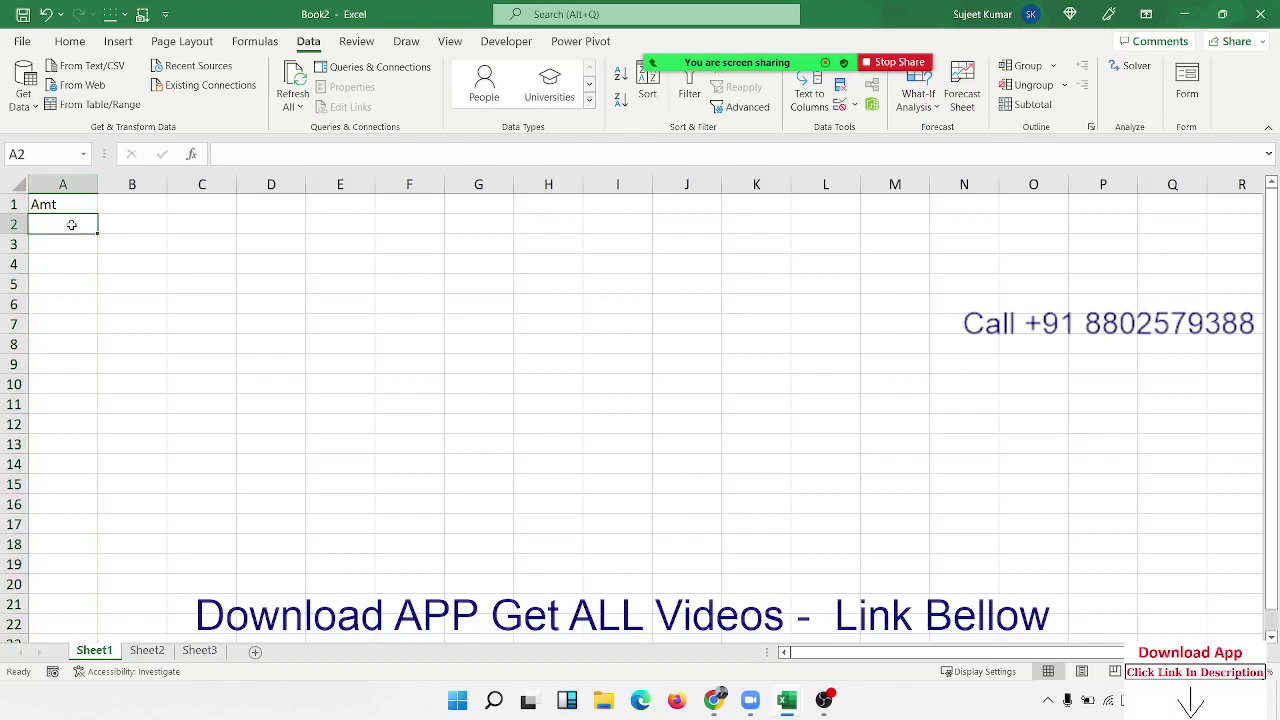
{"action": "type", "text": "1545"}
{"action": "key", "text": "Return"}
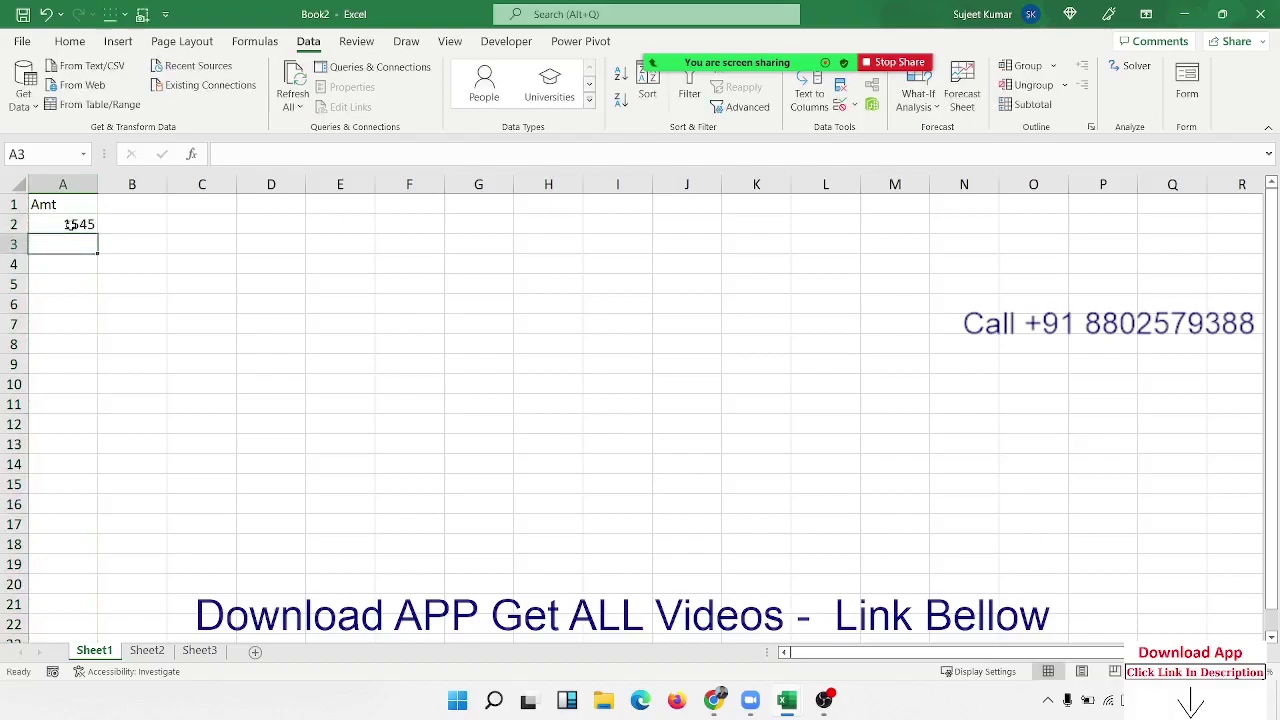
Test that 15465.6354 and -656 are rejected, cancelling the validation errors.
{"action": "type", "text": "15465.6354"}
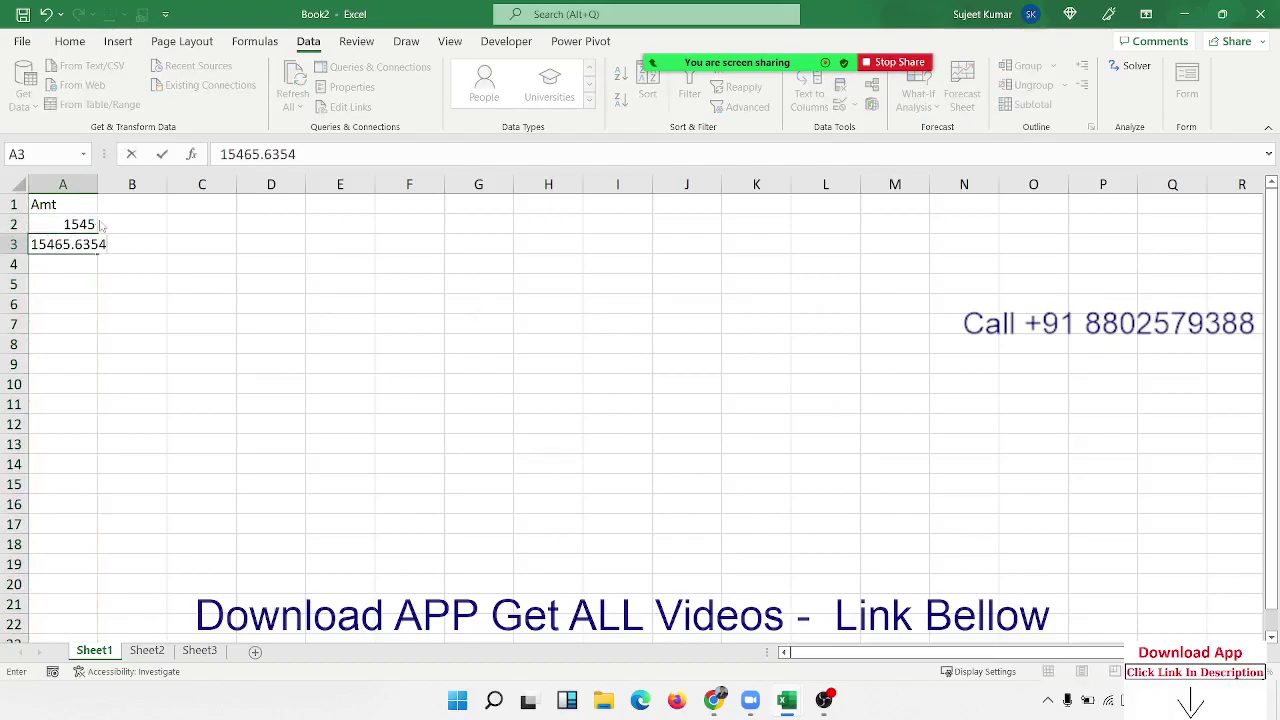
{"action": "key", "text": "Return"}
{"action": "key", "text": "Return"}
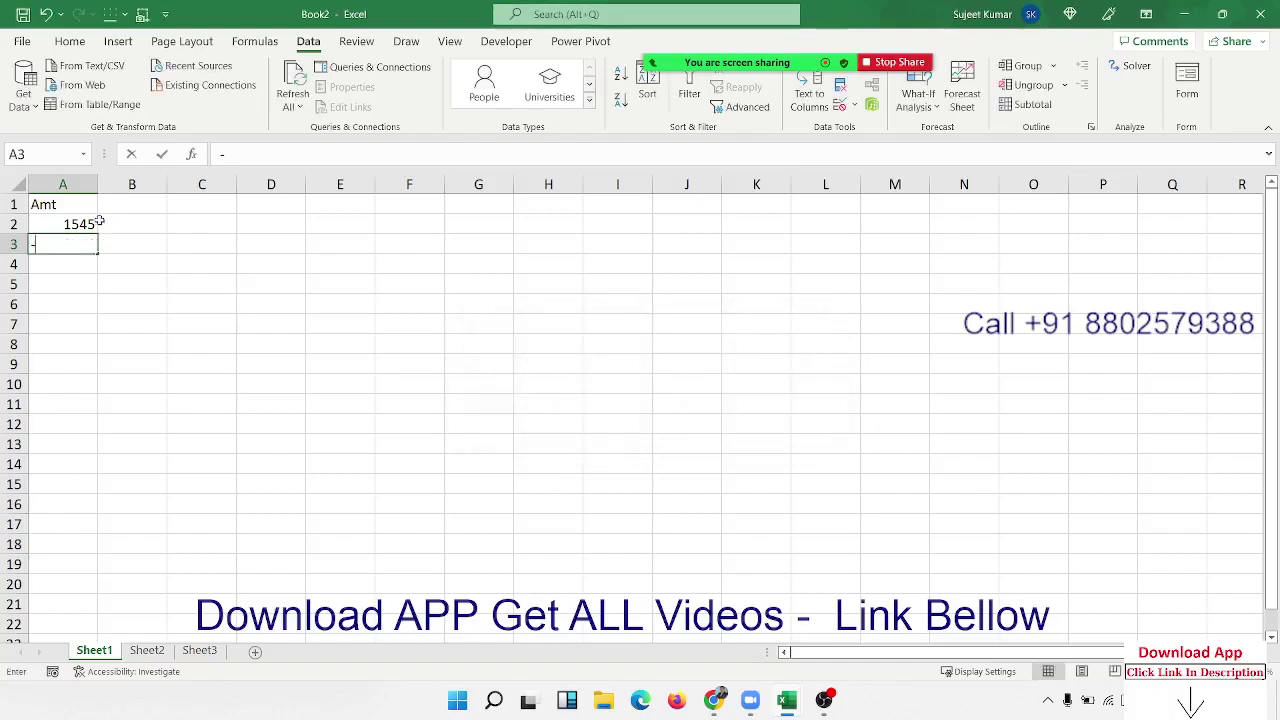
{"action": "type", "text": "-656"}
{"action": "key", "text": "Return"}
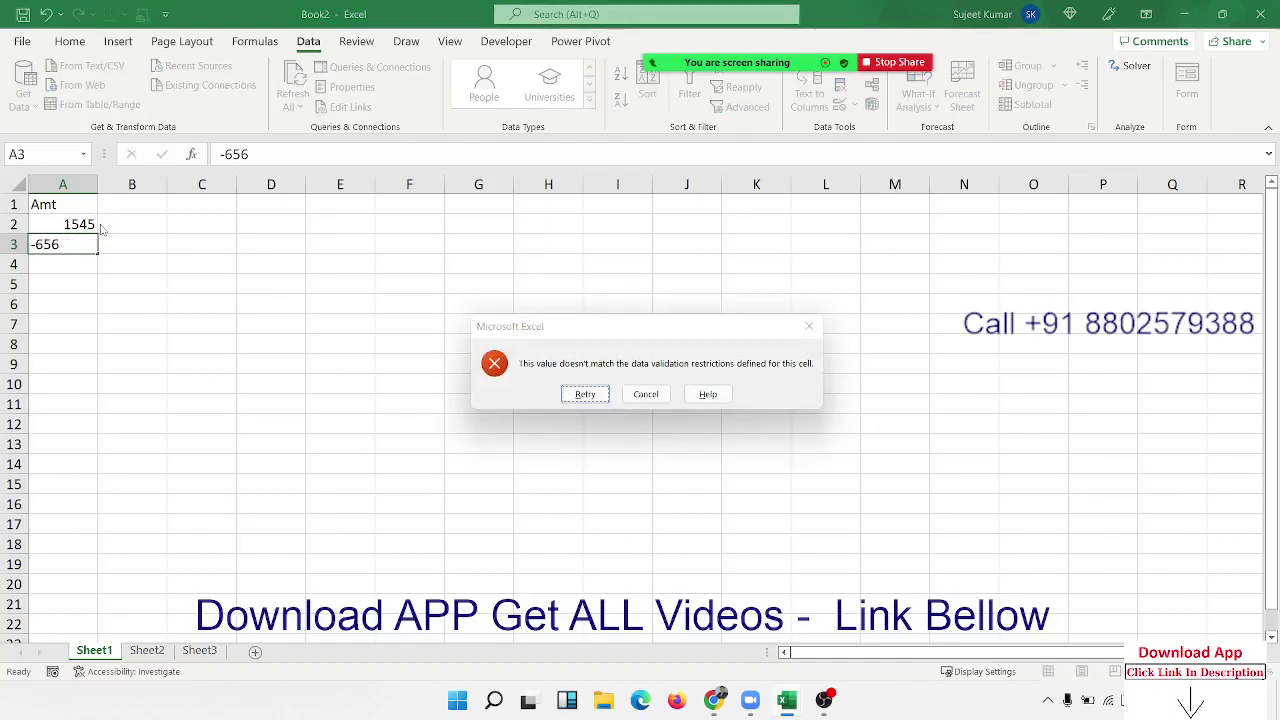
{"action": "key", "text": "Escape"}
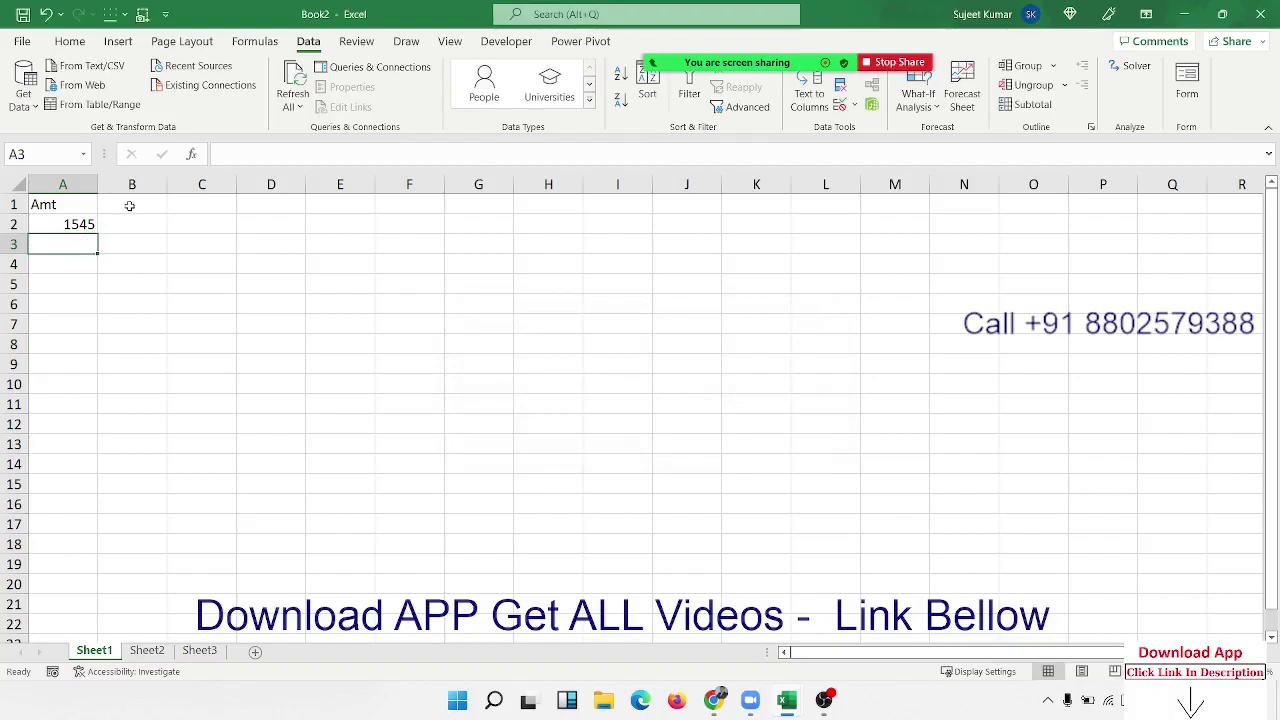
{"action": "left_click", "coordinate": [76, 200]}
{"action": "double_click", "coordinate": [74, 197]}
{"action": "key", "text": "Return"}
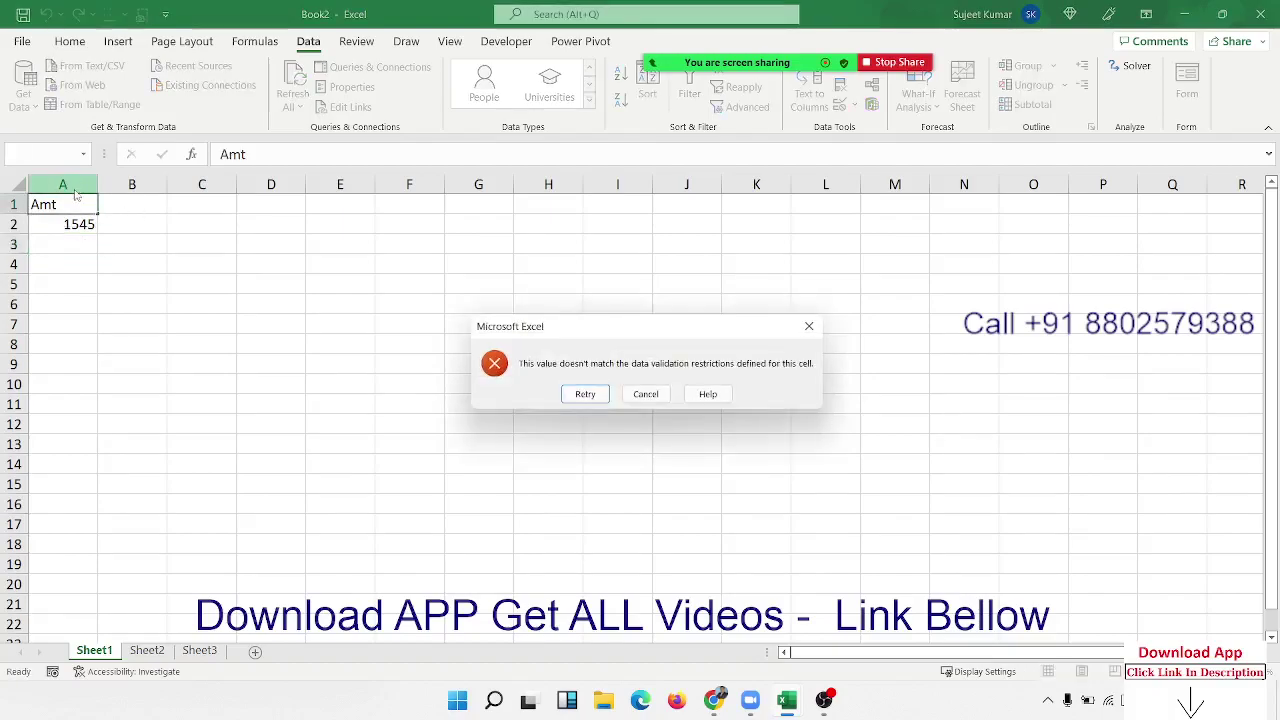
{"action": "key", "text": "Escape"}
Review column A's validation settings and close them unchanged.
{"action": "left_click", "coordinate": [78, 185]}
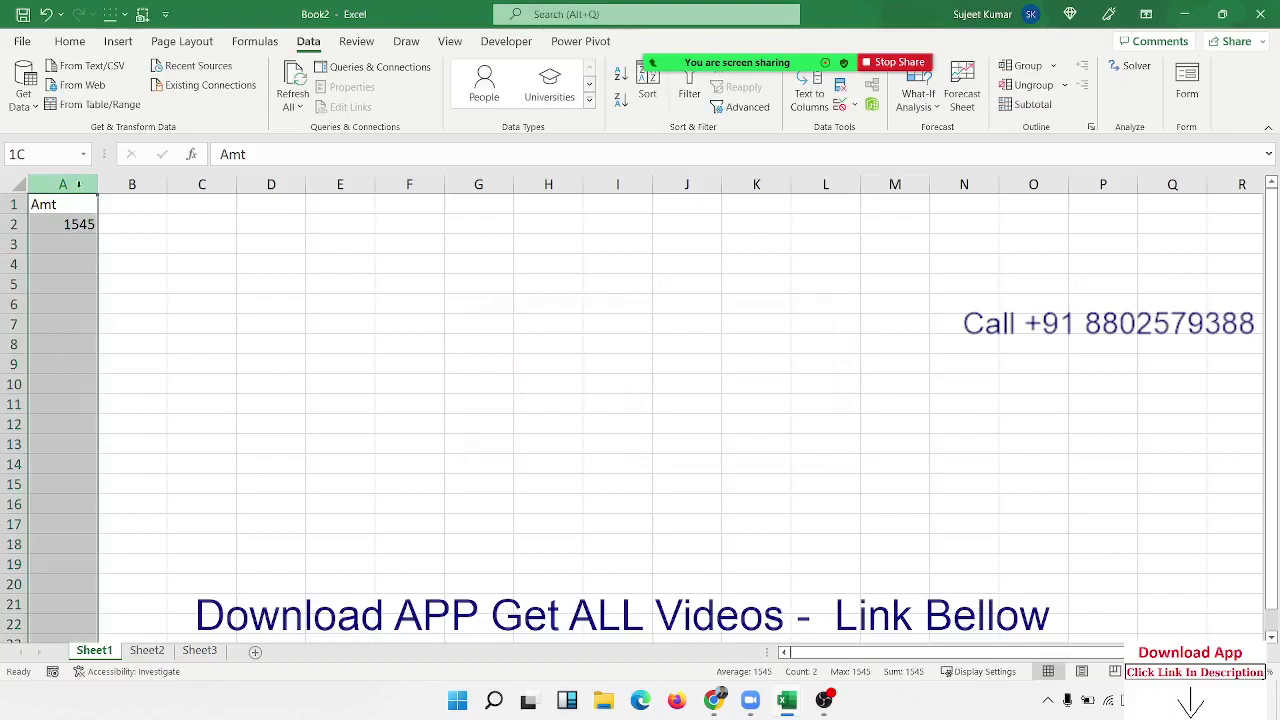
{"action": "left_click", "coordinate": [839, 105]}
{"action": "left_click", "coordinate": [378, 262]}
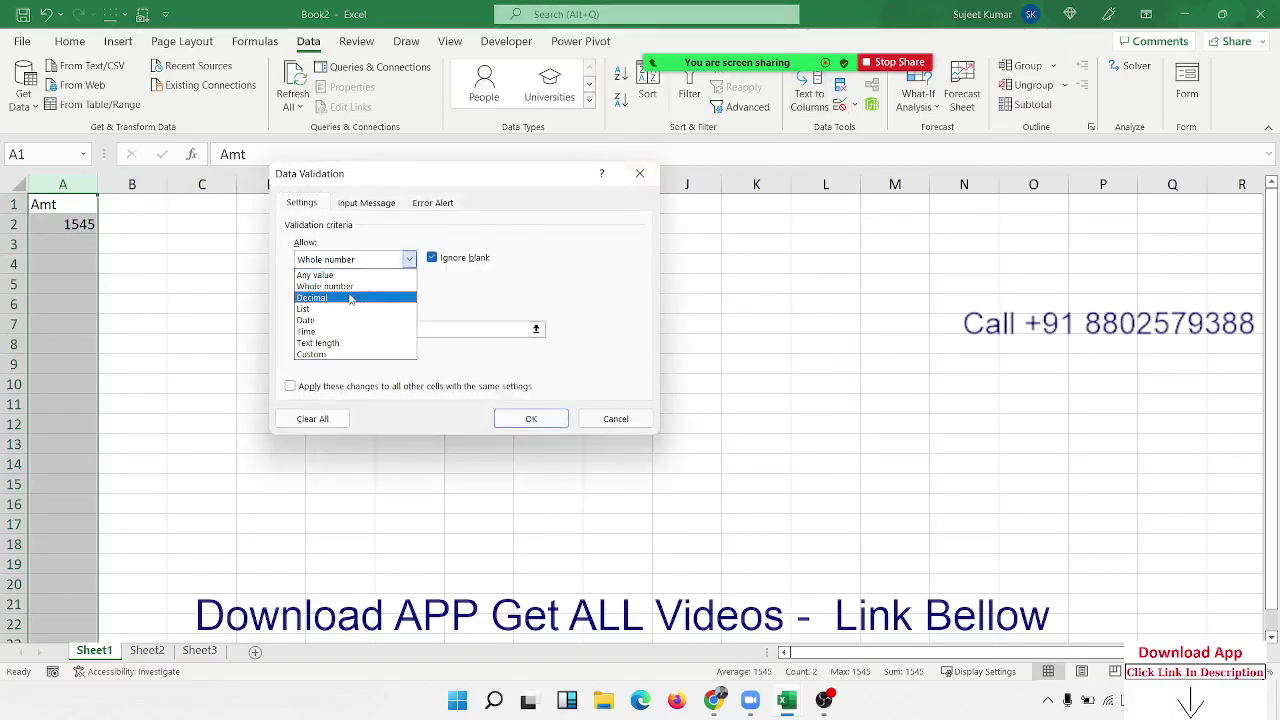
{"action": "key", "text": "Escape"}
{"action": "key", "text": "Escape"}
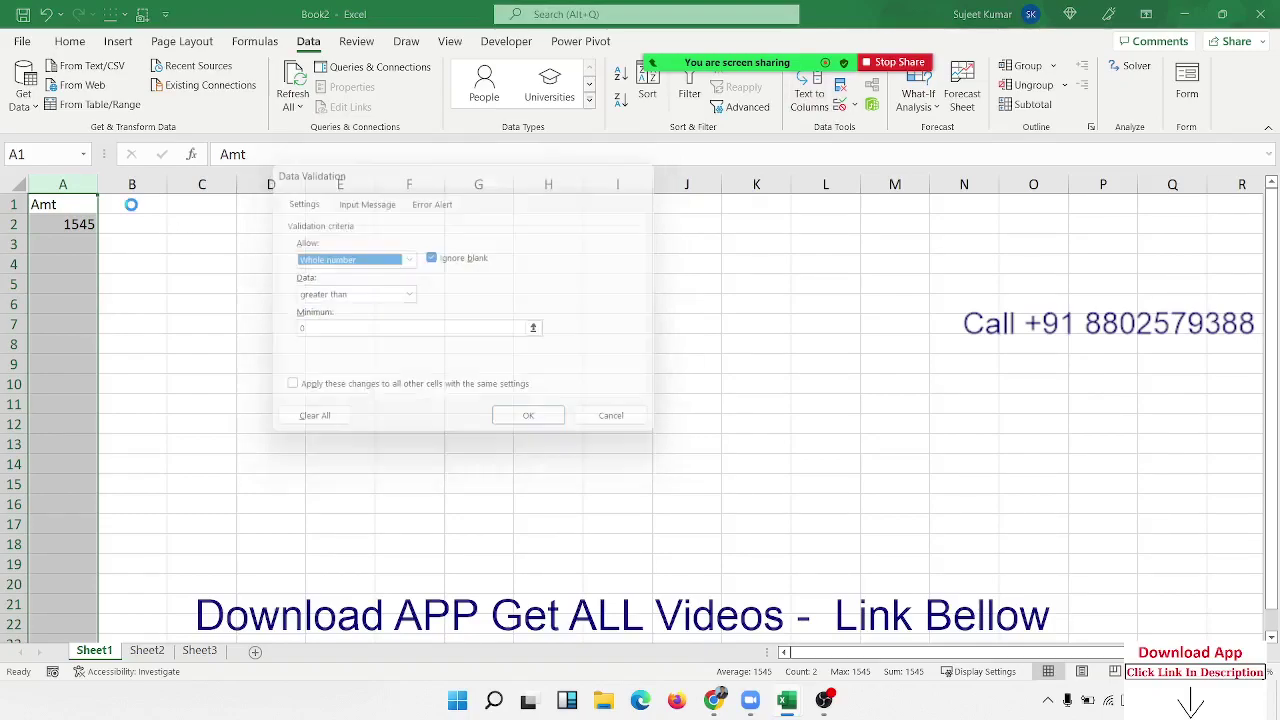
{"action": "left_click", "coordinate": [129, 204]}
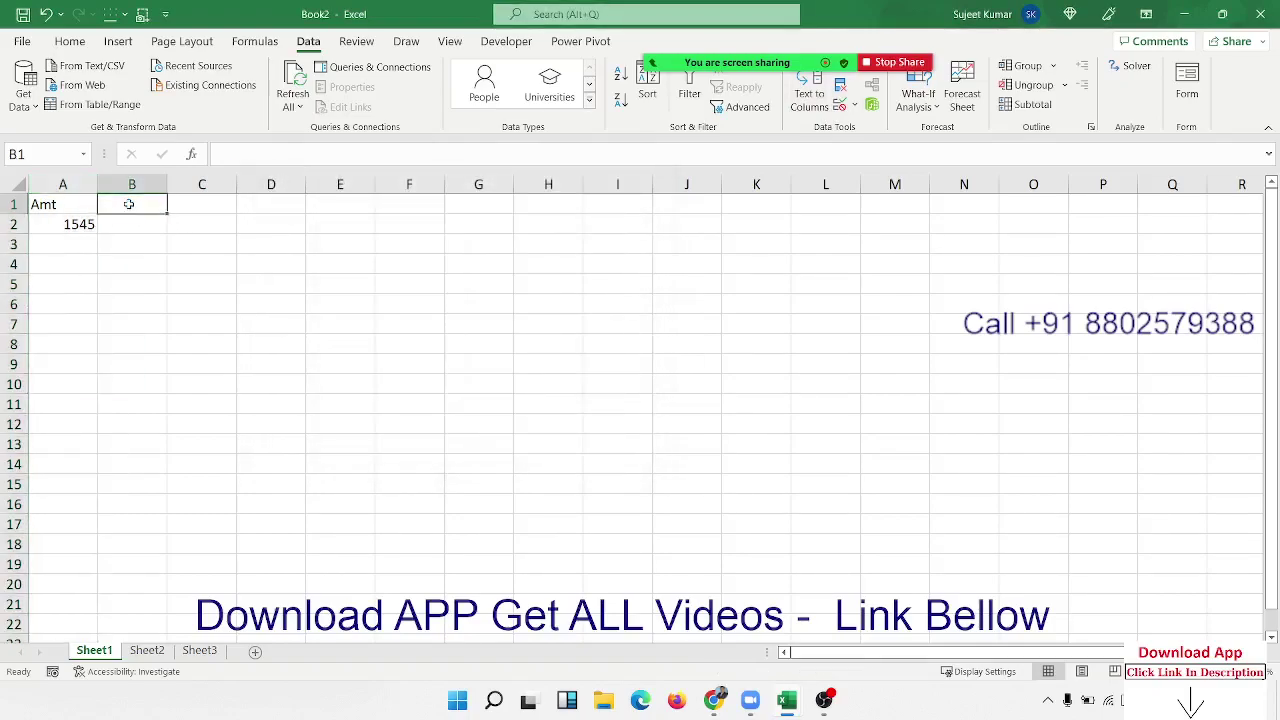
Add a City header in B1 and restrict column B to a list: Delhi, Pune, Patna.
{"action": "type", "text": "City"}
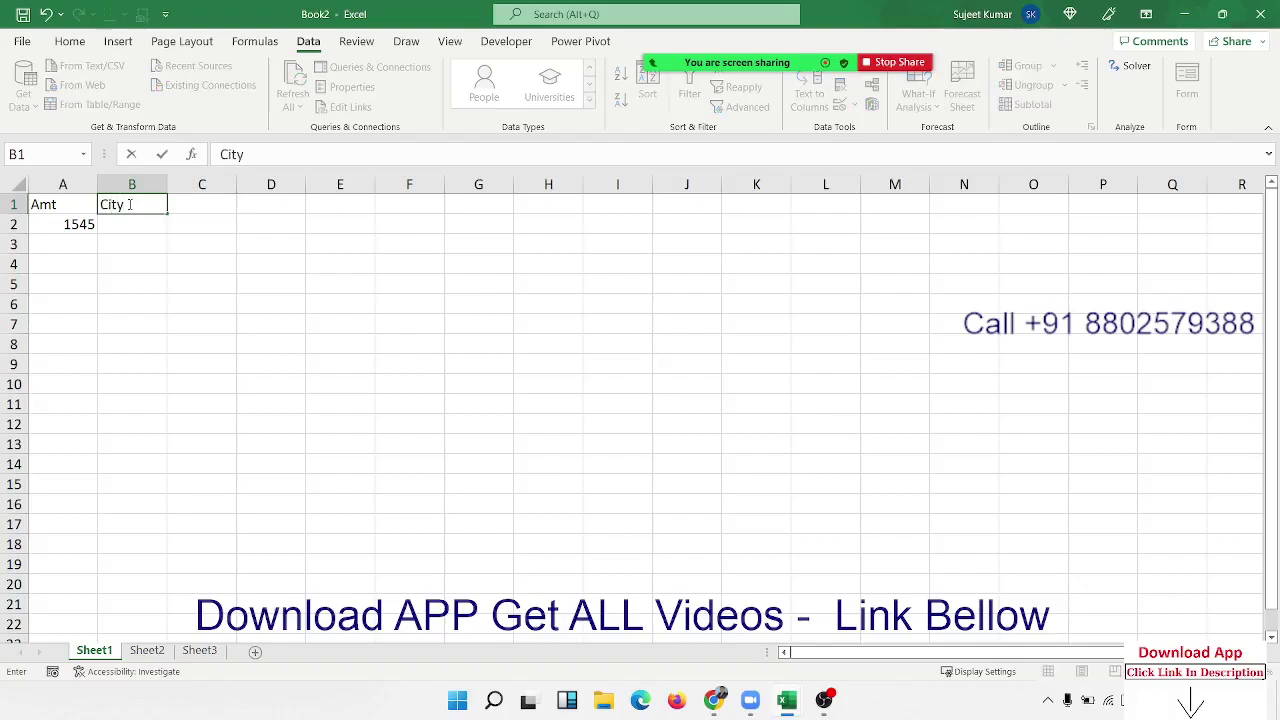
{"action": "left_click", "coordinate": [138, 323]}
{"action": "left_click", "coordinate": [143, 188]}
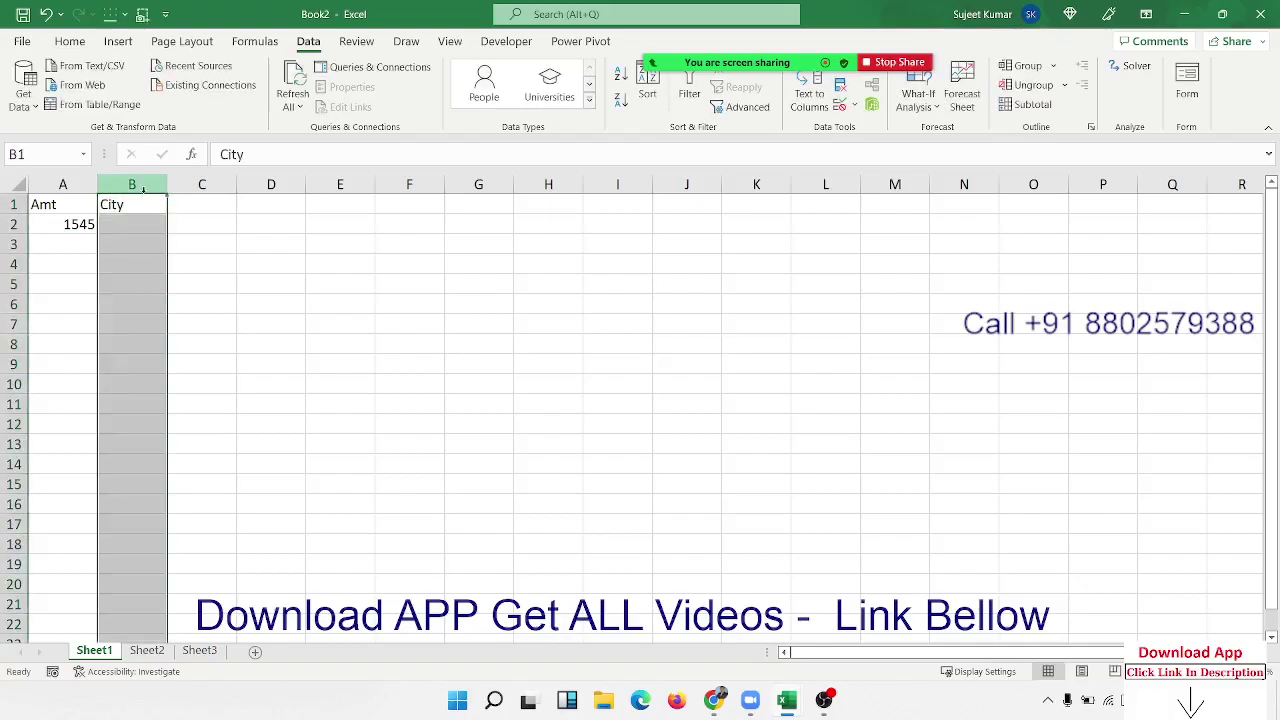
{"action": "left_click", "coordinate": [838, 106]}
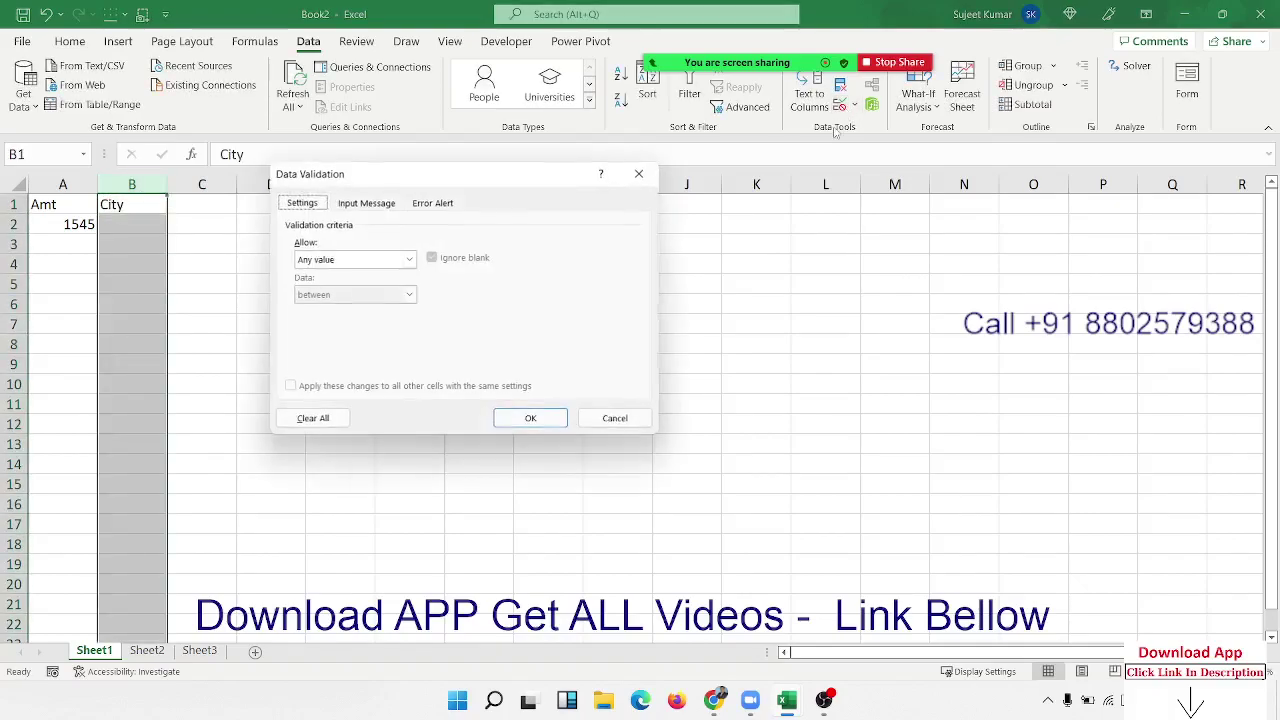
{"action": "left_click", "coordinate": [366, 262]}
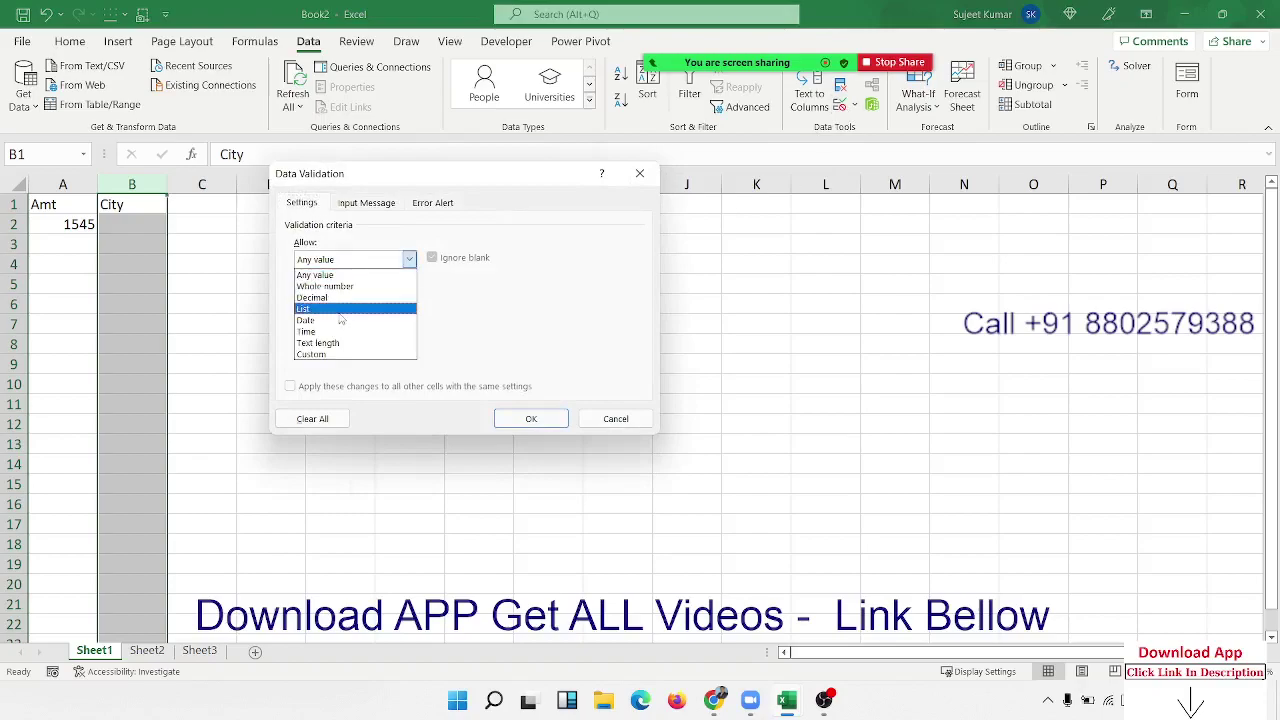
{"action": "left_click", "coordinate": [340, 310]}
{"action": "left_click", "coordinate": [329, 329]}
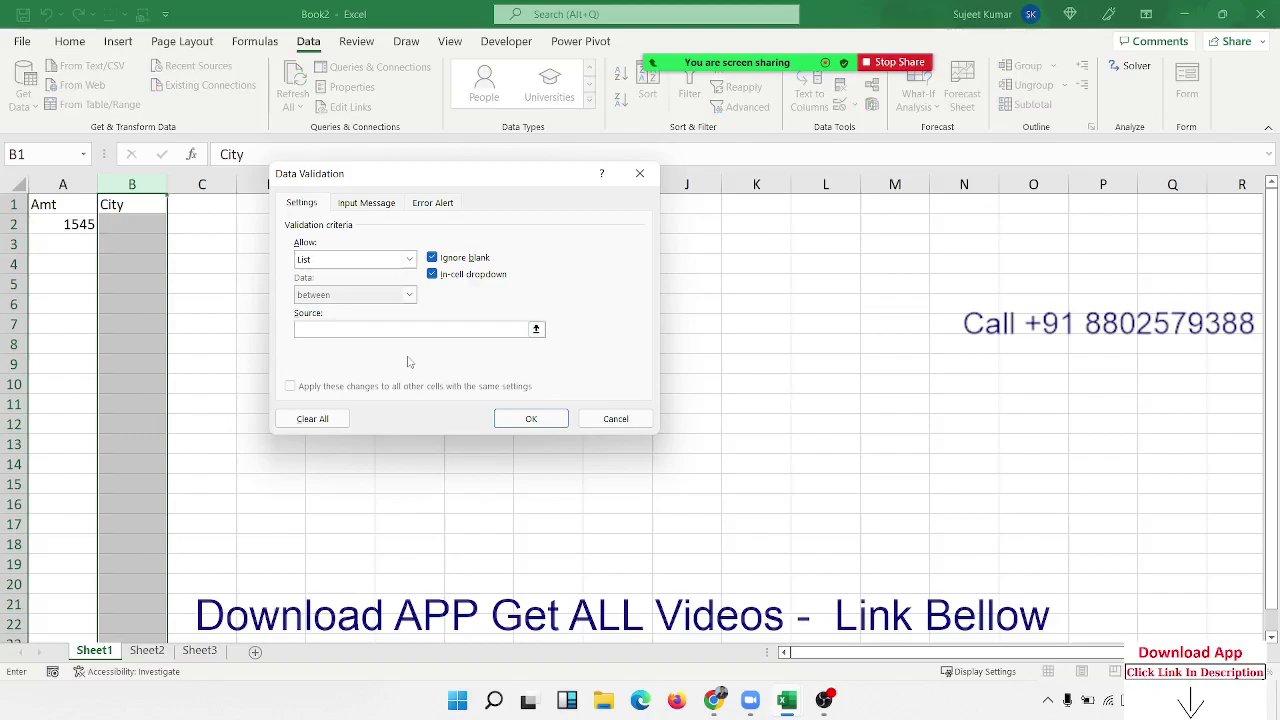
{"action": "type", "text": "Delhi"}
{"action": "type", "text": "na"}
{"action": "left_click", "coordinate": [505, 420]}
Check the city choices in B2's dropdown, closing it without choosing.
{"action": "left_click", "coordinate": [152, 222]}
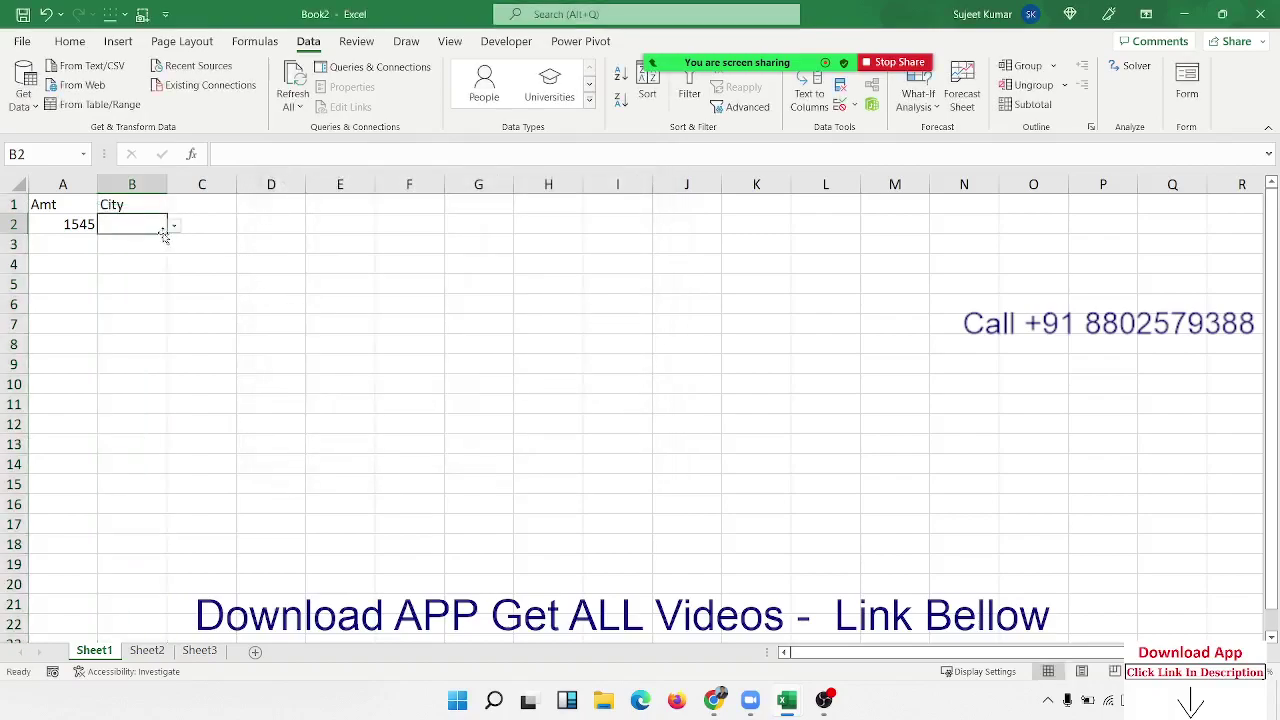
{"action": "left_click", "coordinate": [173, 226]}
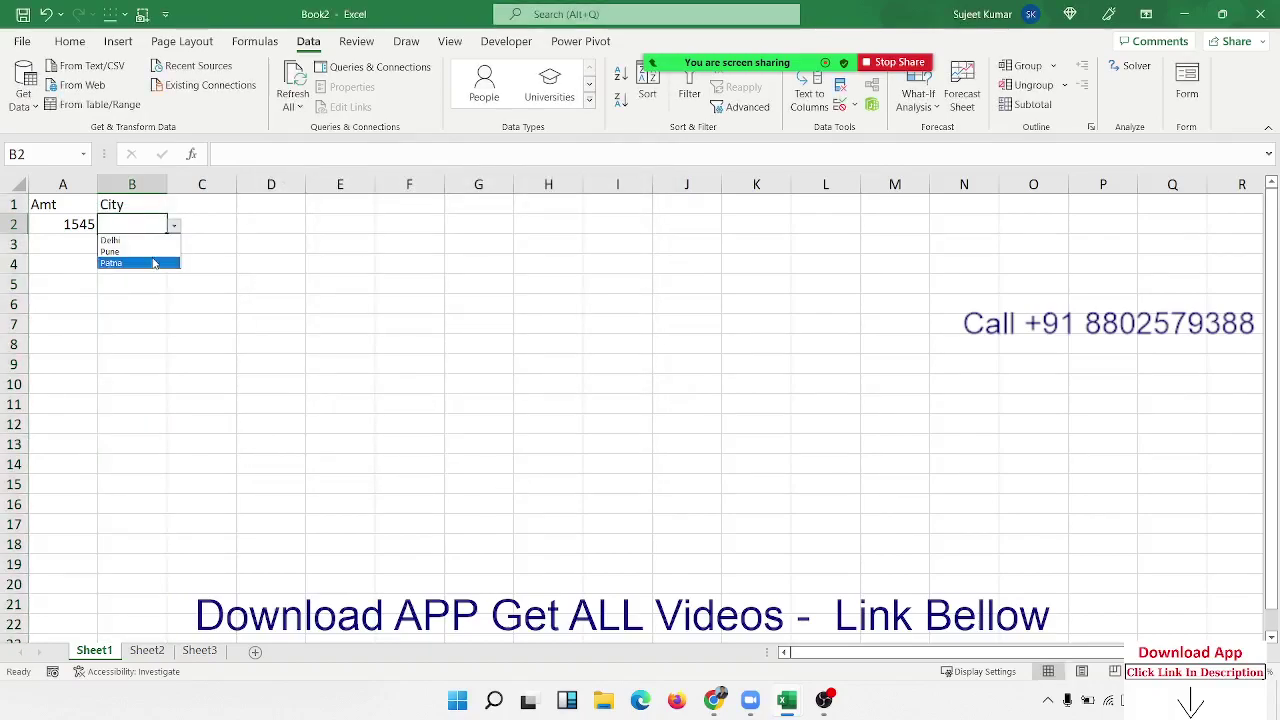
{"action": "key", "text": "Escape"}
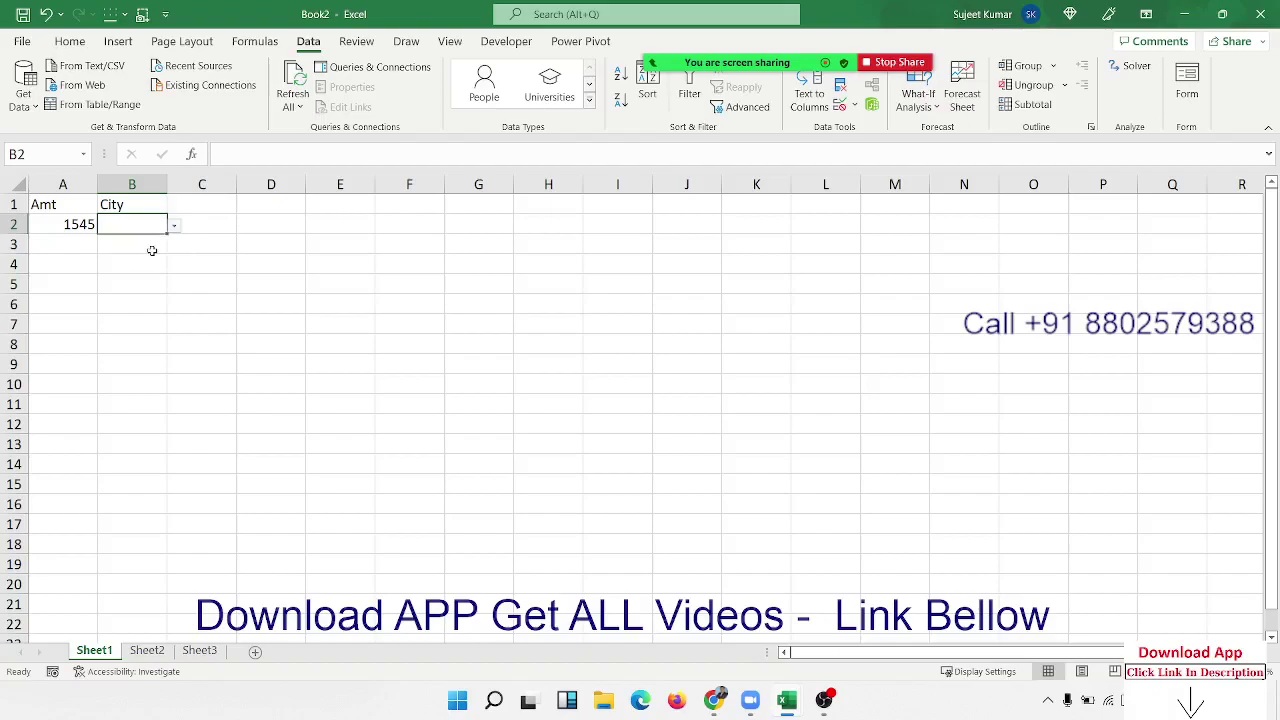
Enter Pune in J2 and fill the city list down to J13.
{"action": "left_click", "coordinate": [713, 222]}
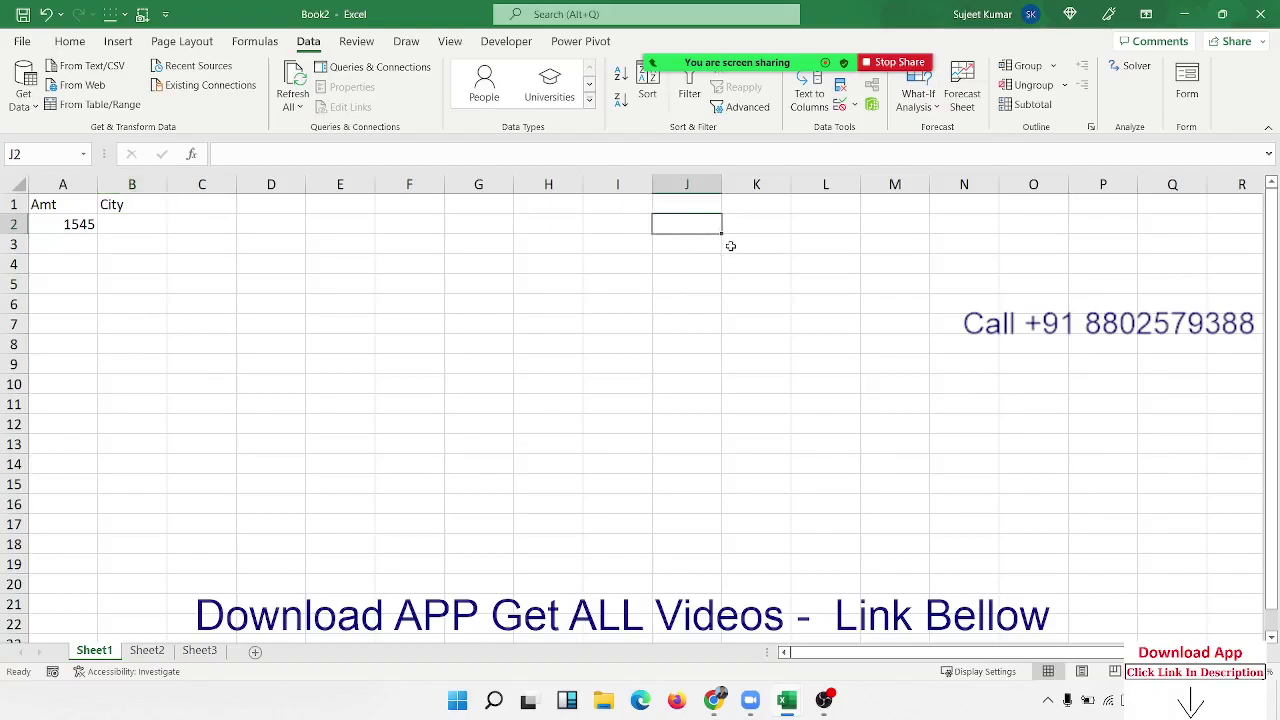
{"action": "type", "text": "OPu"}
{"action": "key", "text": "BackSpace"}
{"action": "key", "text": "BackSpace"}
{"action": "key", "text": "BackSpace"}
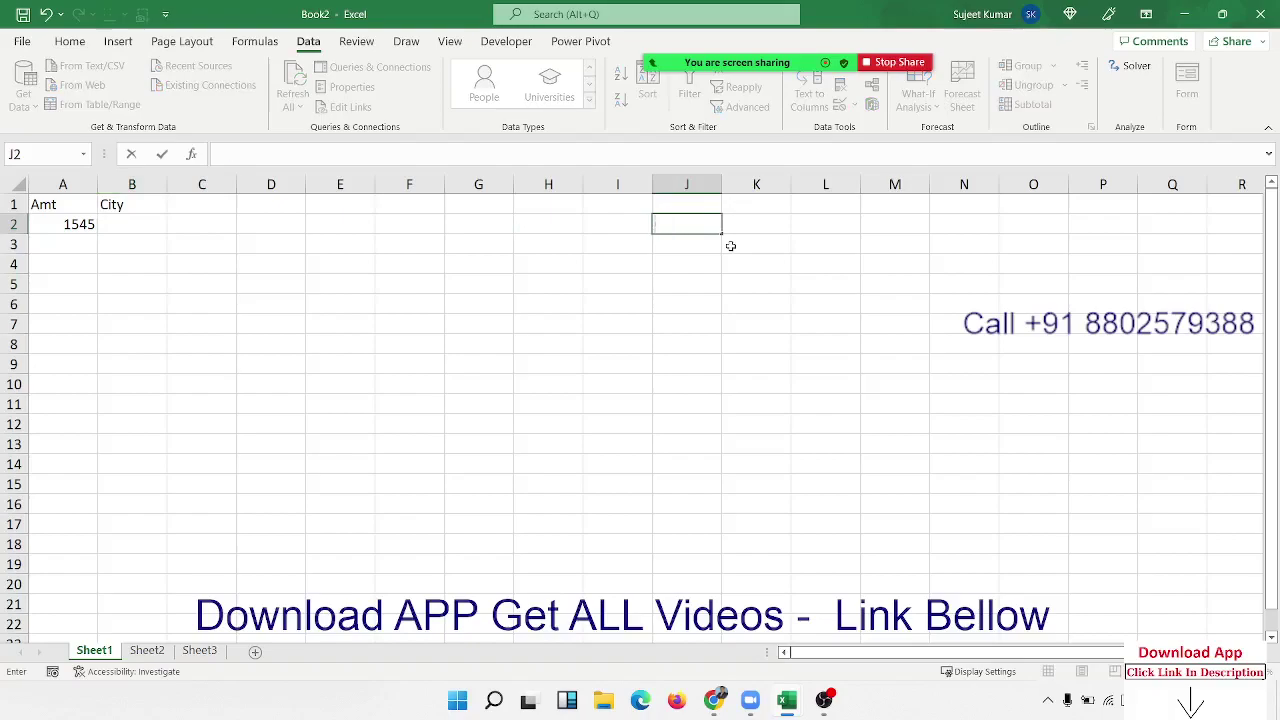
{"action": "type", "text": "Pune"}
{"action": "key", "text": "Return"}
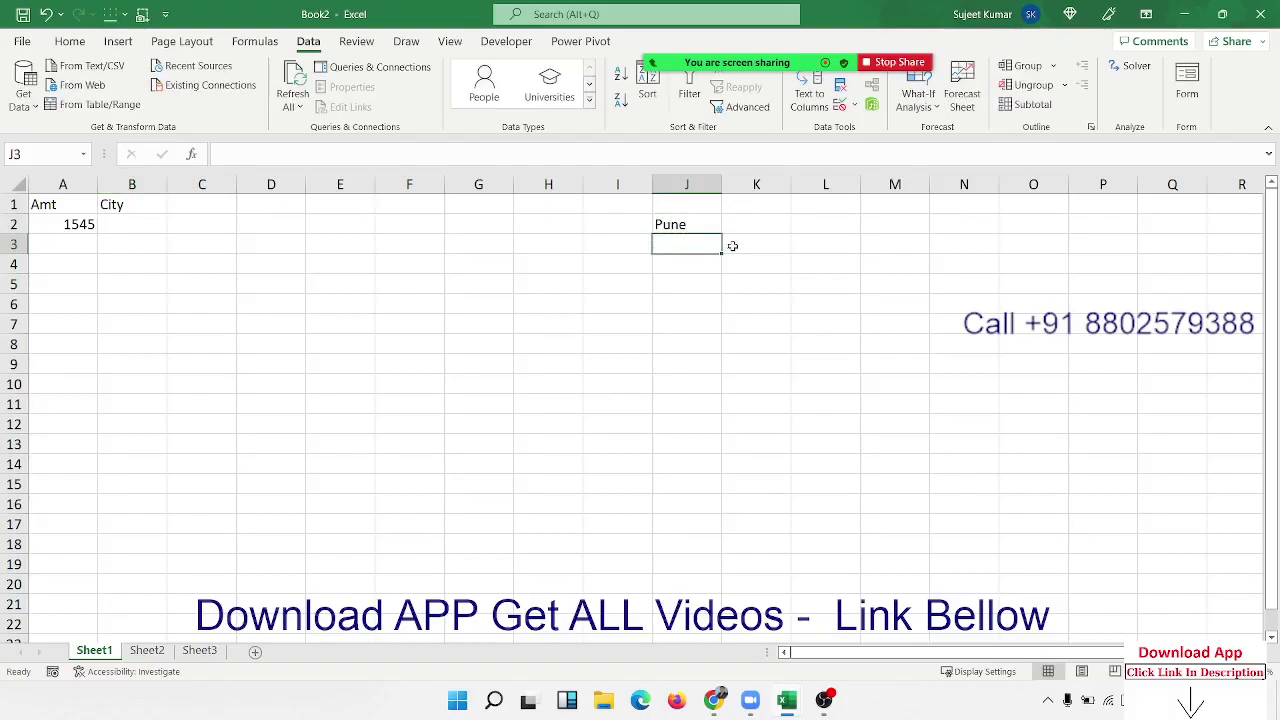
{"action": "left_click", "coordinate": [686, 220]}
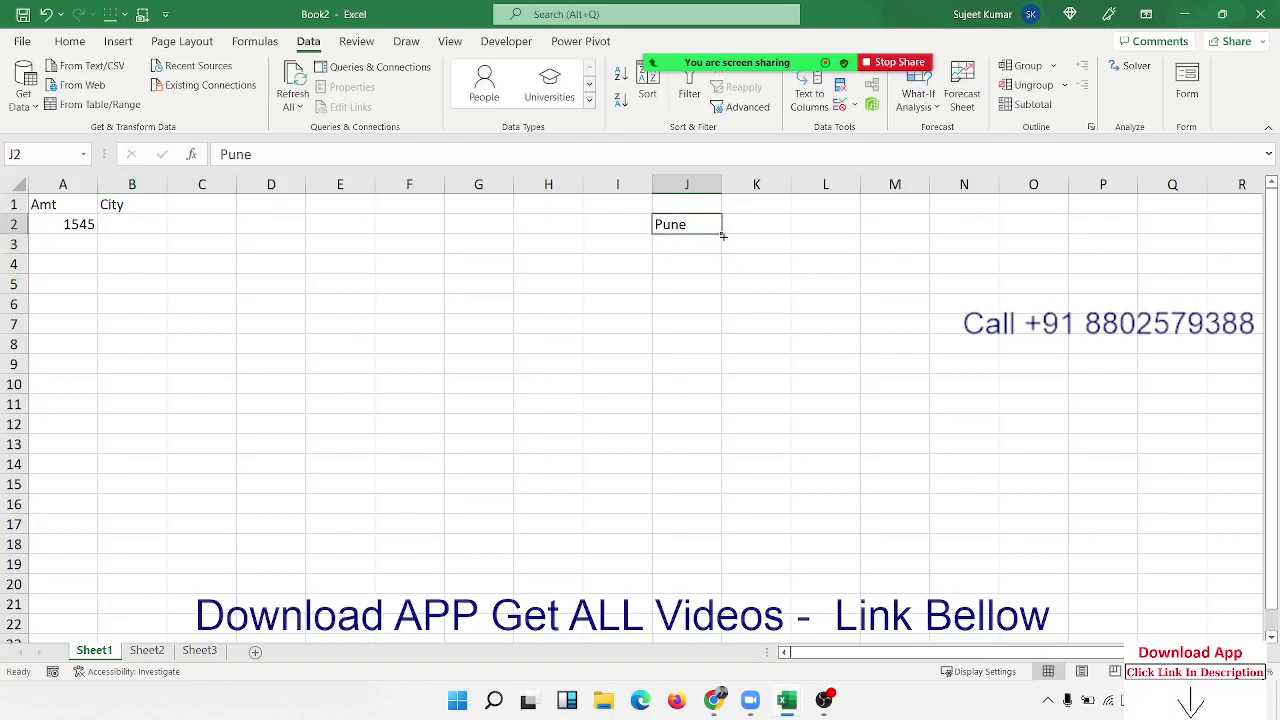
{"action": "left_click_drag", "start_coordinate": [721, 233], "coordinate": [700, 449]}
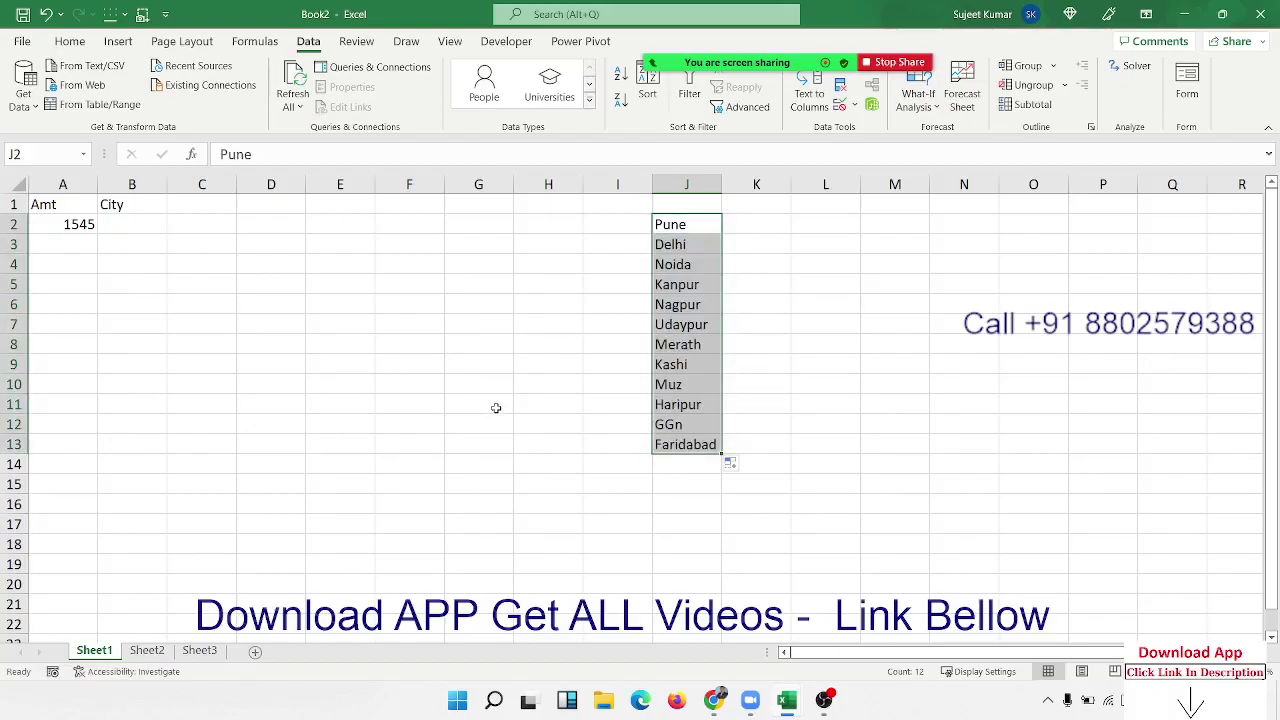
Change column B's list validation source to the range =$J$2:$J$13.
{"action": "left_click", "coordinate": [122, 220]}
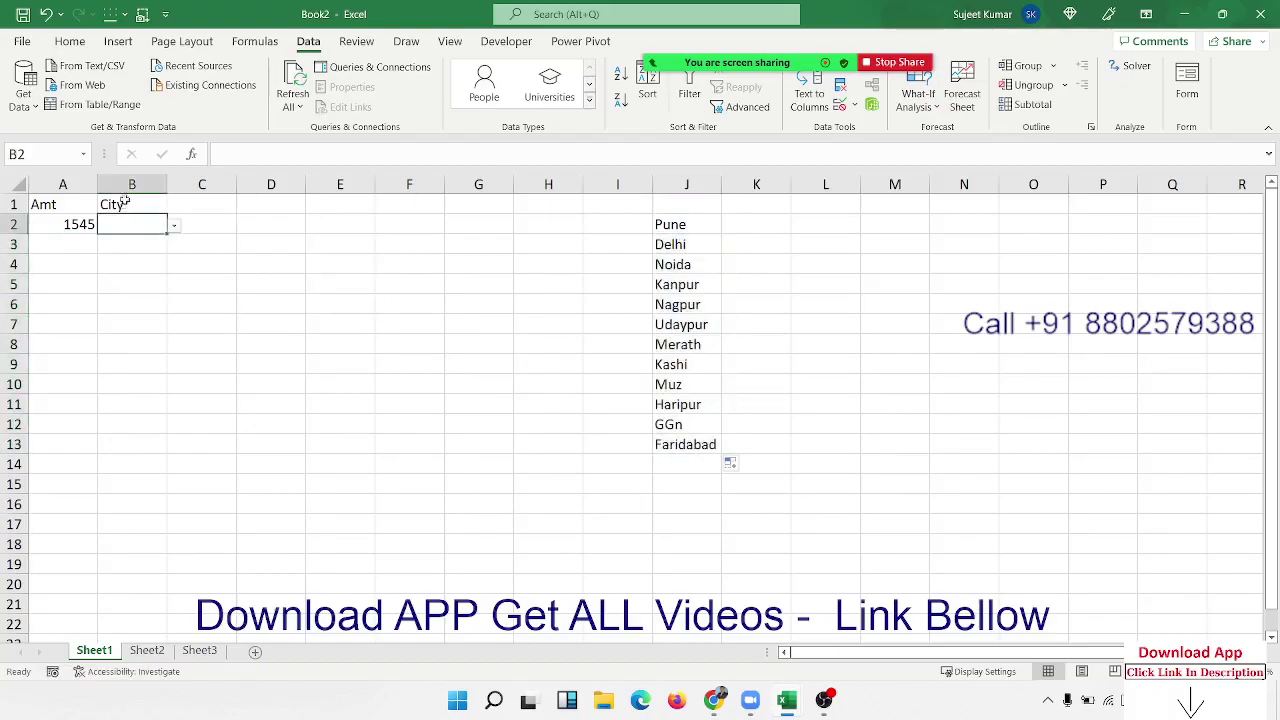
{"action": "left_click", "coordinate": [130, 186]}
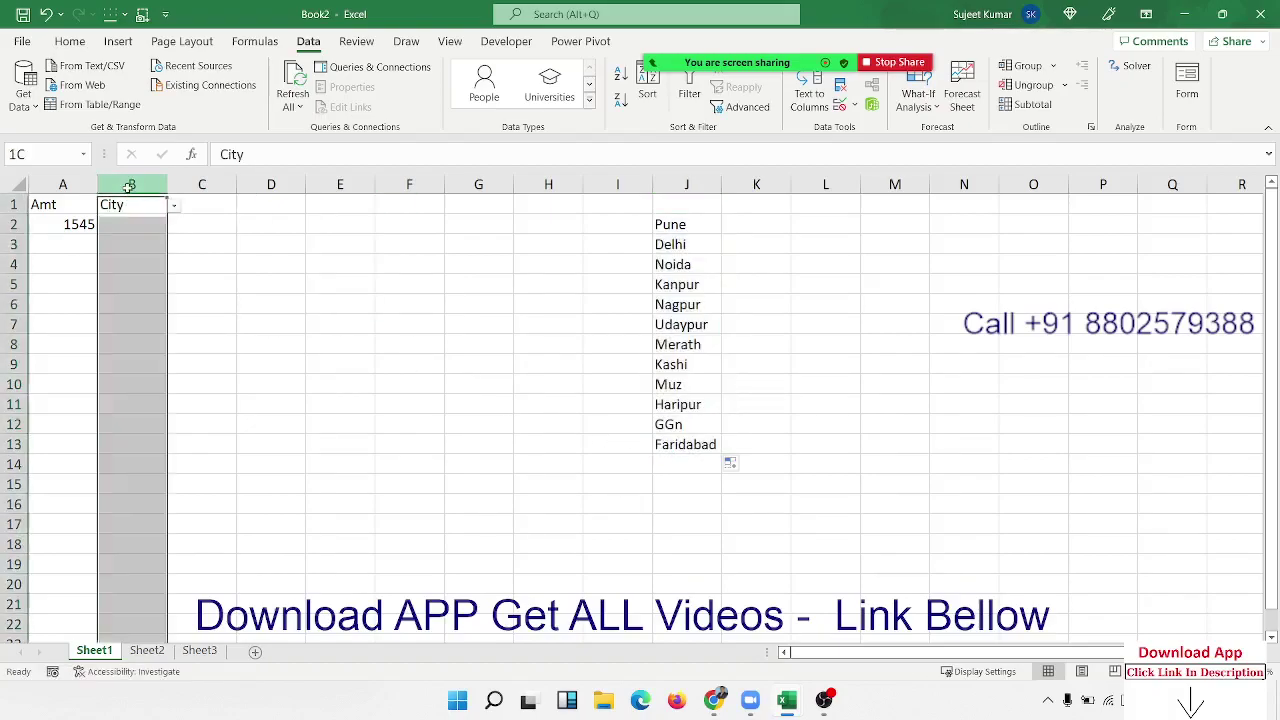
{"action": "left_click", "coordinate": [839, 106]}
{"action": "left_click_drag", "start_coordinate": [470, 329], "coordinate": [180, 329]}
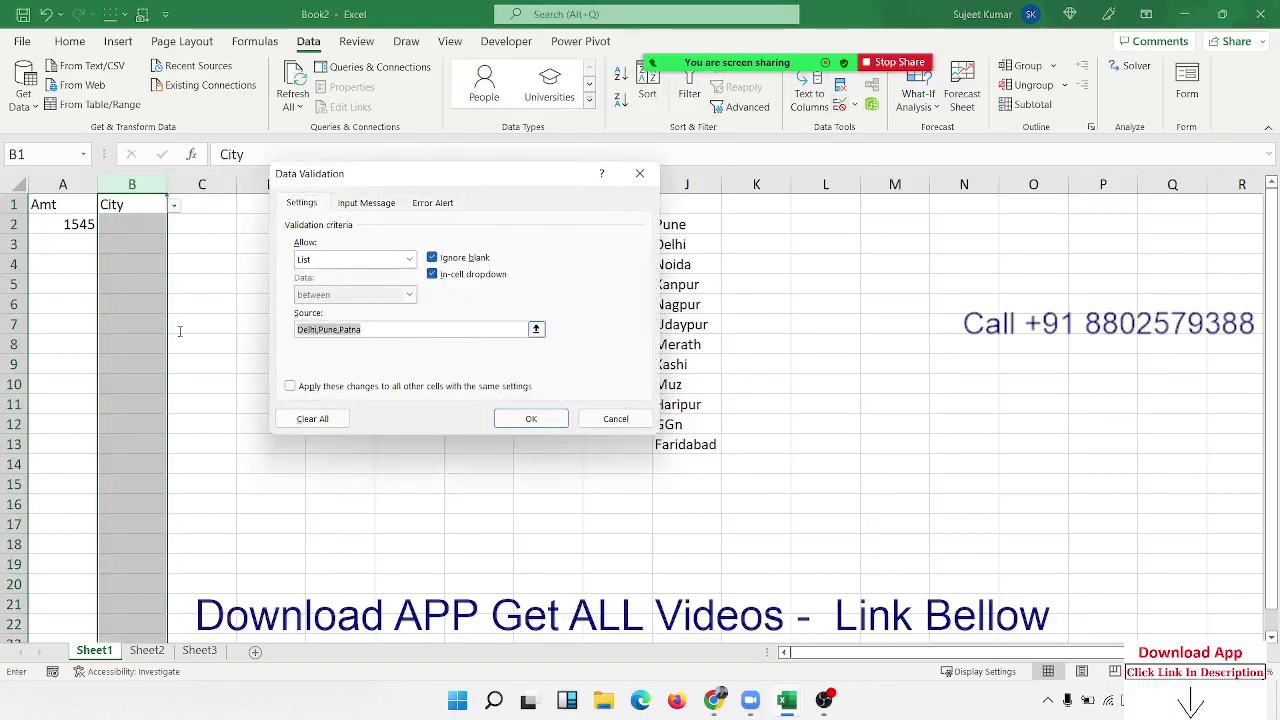
{"action": "key", "text": "BackSpace"}
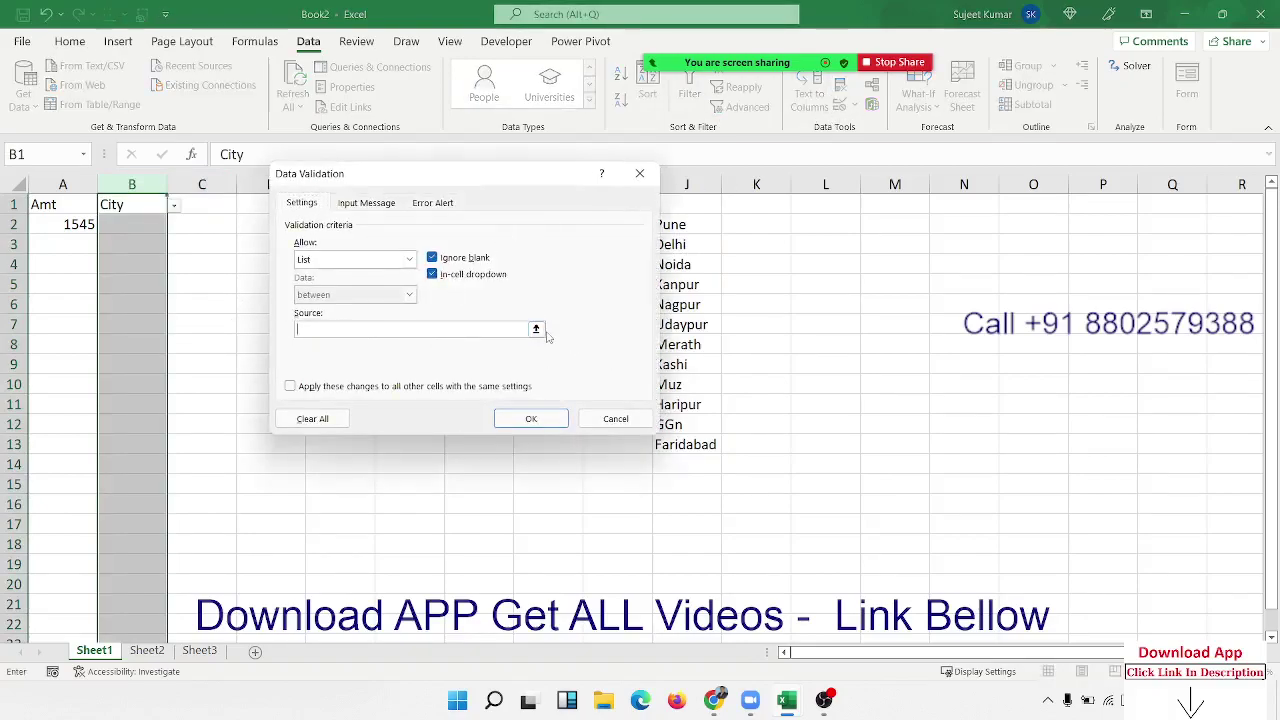
{"action": "left_click", "coordinate": [537, 330]}
{"action": "left_click_drag", "start_coordinate": [690, 228], "coordinate": [688, 447]}
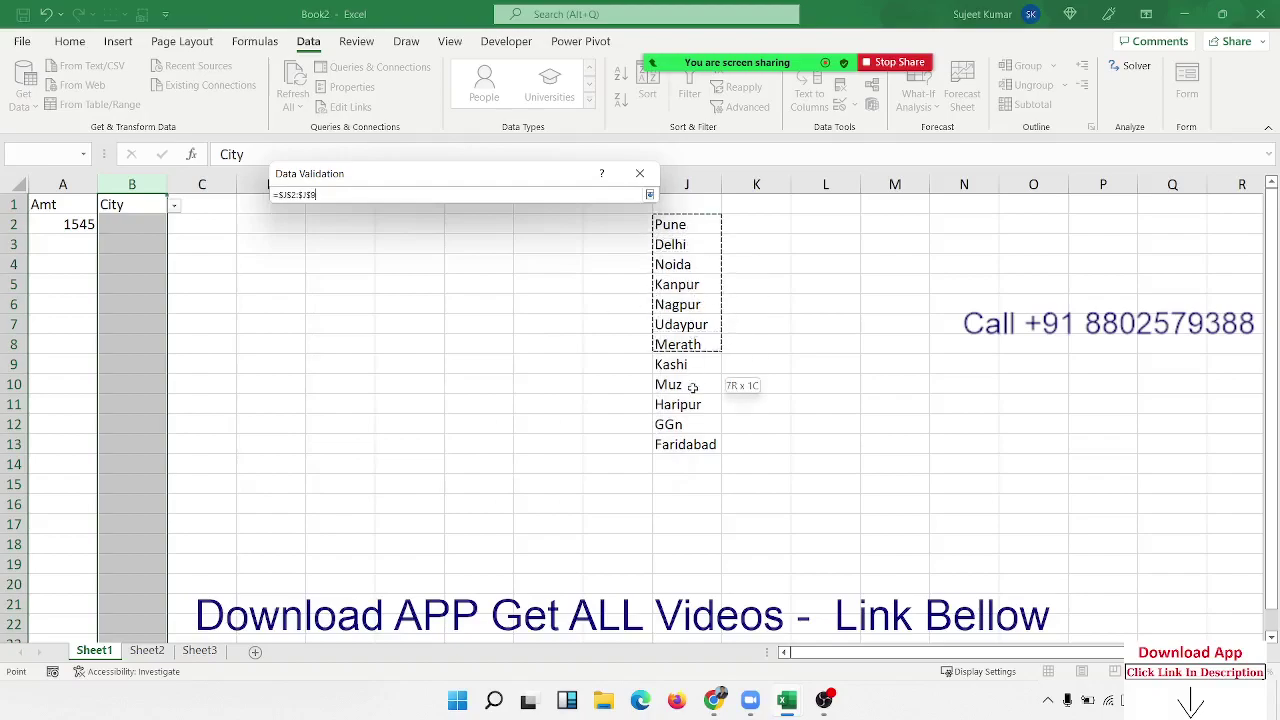
{"action": "left_click", "coordinate": [649, 194]}
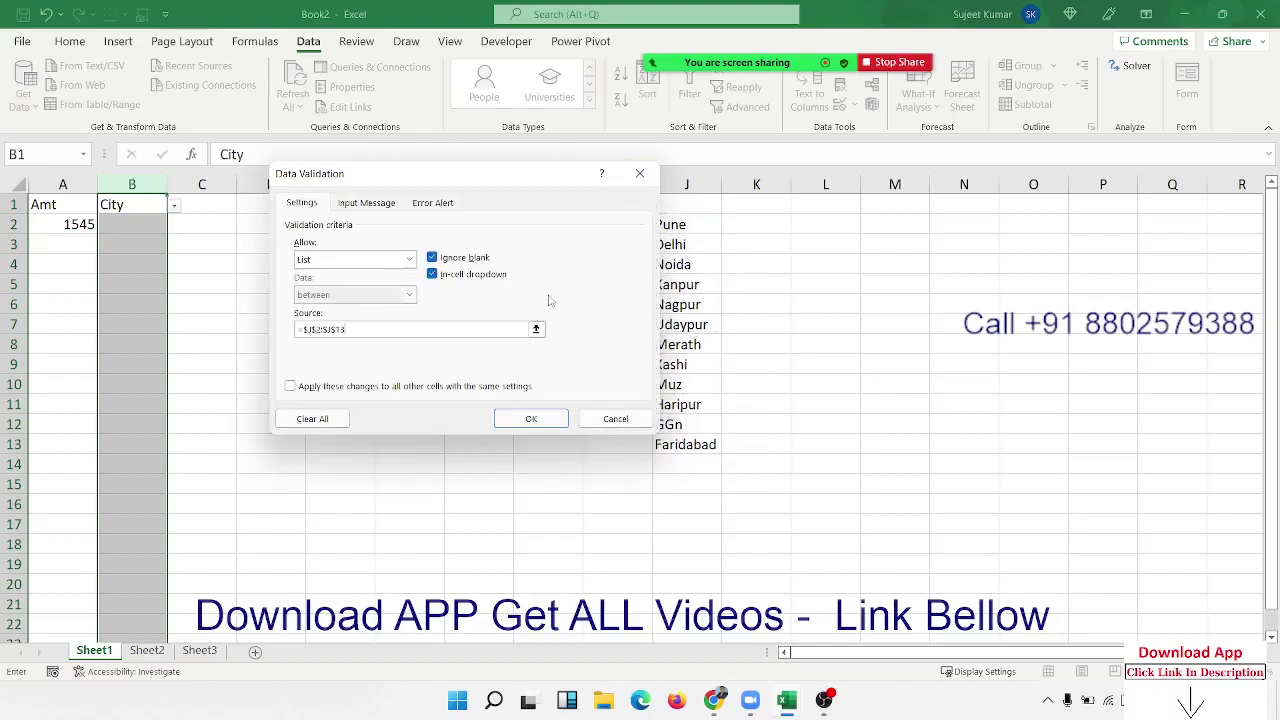
{"action": "left_click", "coordinate": [531, 419]}
Choose Kanpur for B2 and B4 and Nagpur for B7 from the City dropdown.
{"action": "left_click", "coordinate": [154, 225]}
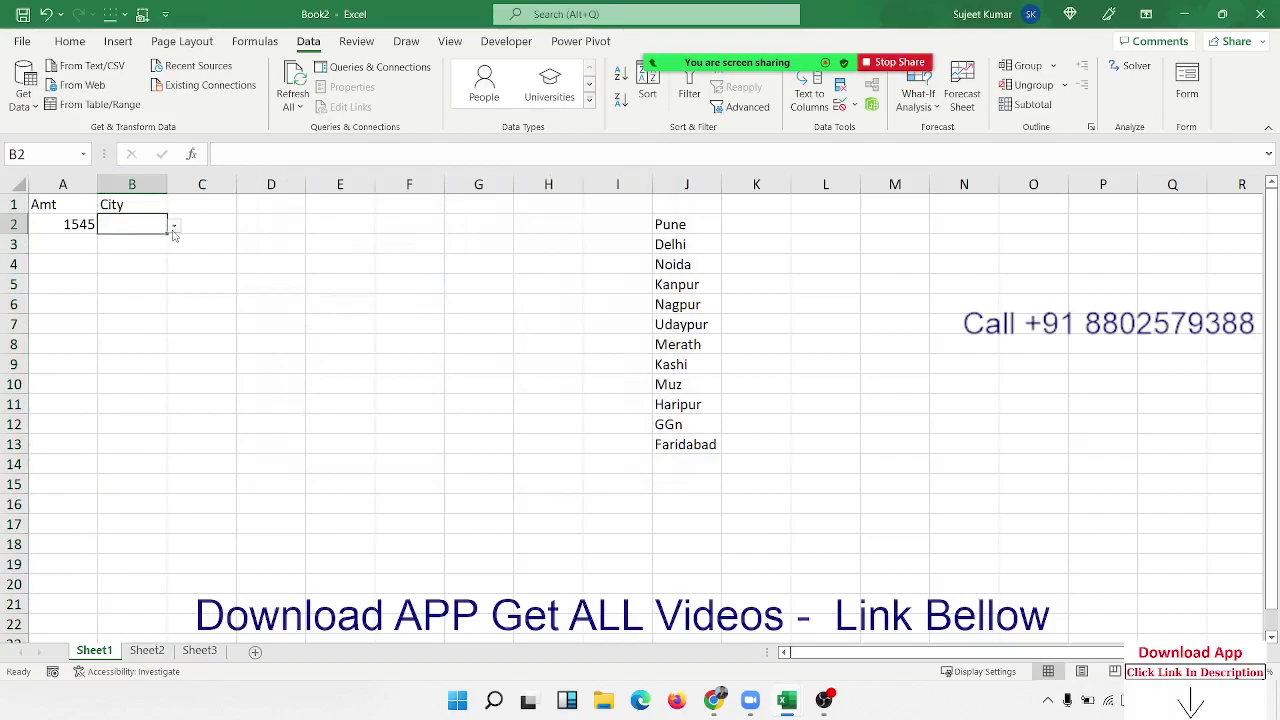
{"action": "left_click", "coordinate": [174, 226]}
{"action": "left_click", "coordinate": [128, 274]}
{"action": "left_click", "coordinate": [146, 264]}
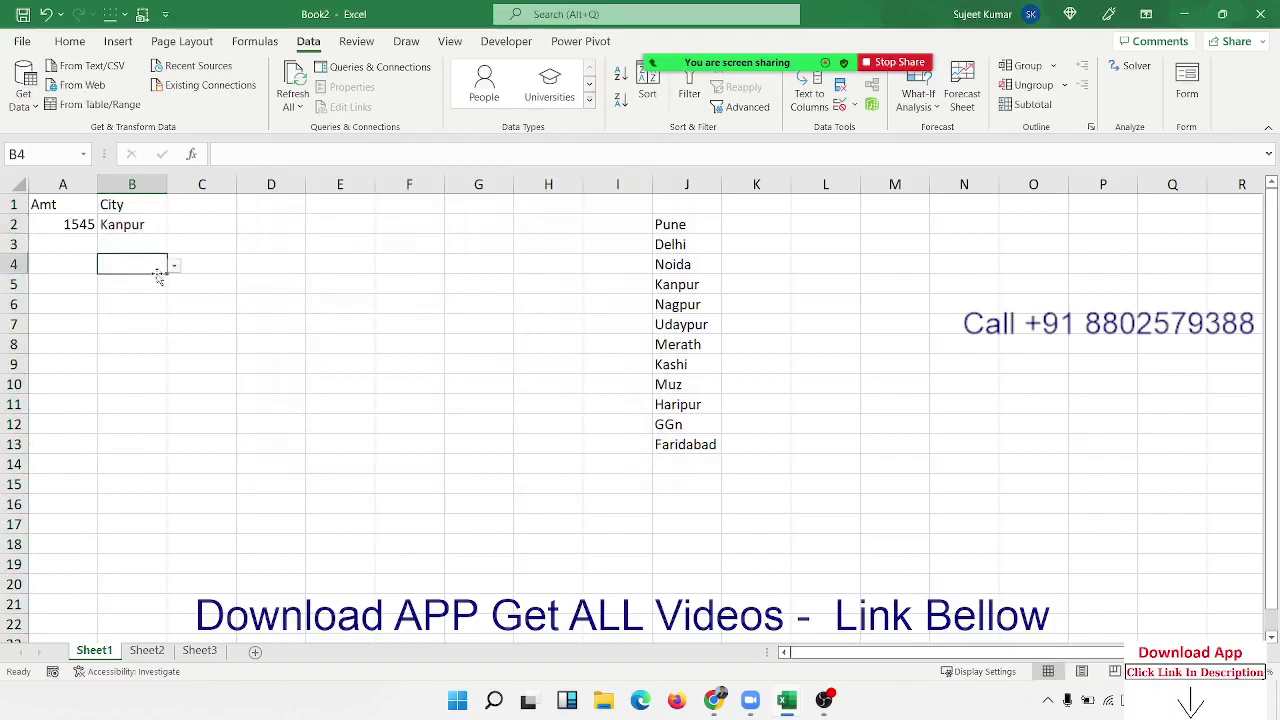
{"action": "left_click", "coordinate": [174, 266]}
{"action": "left_click", "coordinate": [130, 314]}
{"action": "left_click", "coordinate": [148, 330]}
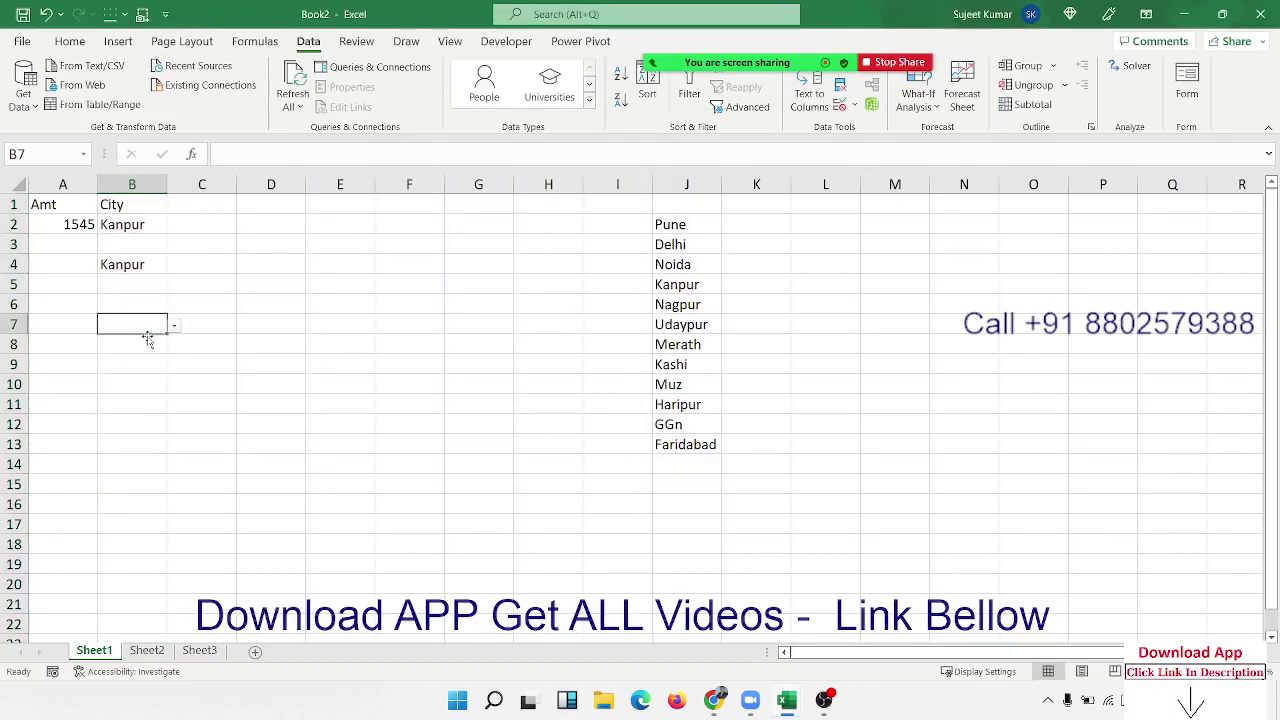
{"action": "left_click", "coordinate": [174, 326]}
{"action": "left_click", "coordinate": [135, 379]}
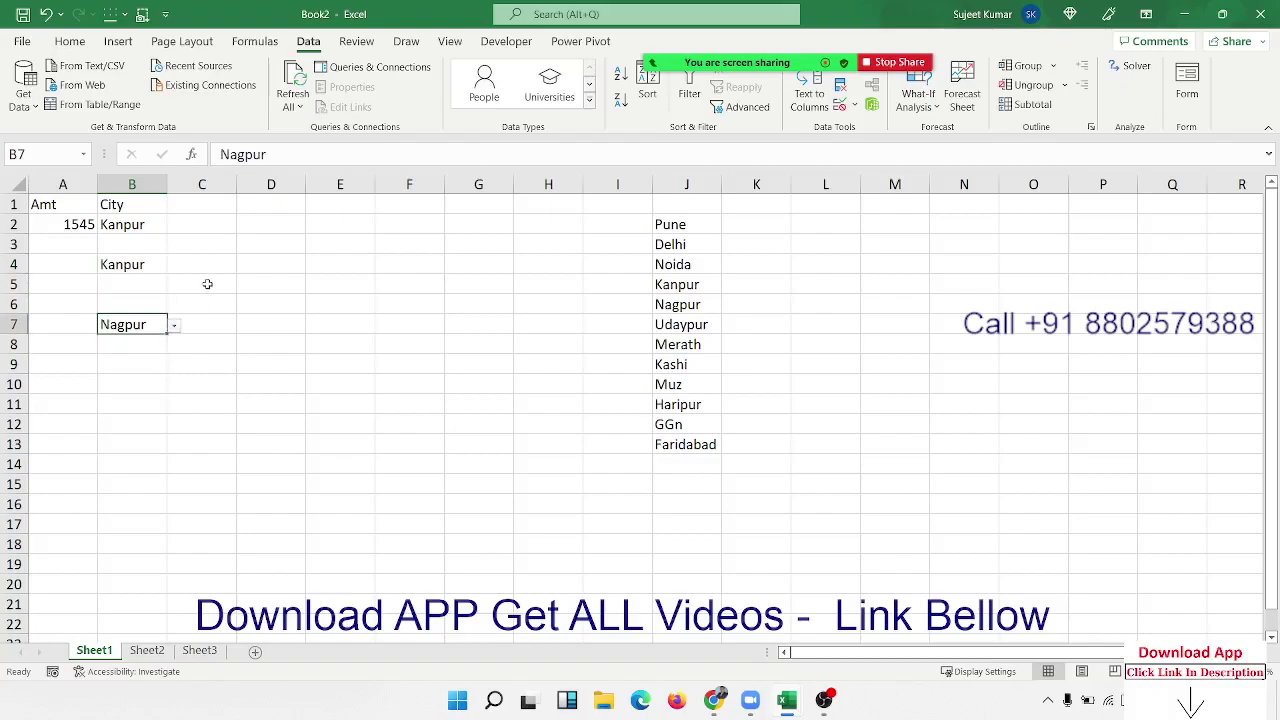
{"action": "left_click", "coordinate": [150, 228]}
Review the cities in B4 and B7, then preview column C's validation options unchanged.
{"action": "left_click", "coordinate": [148, 265]}
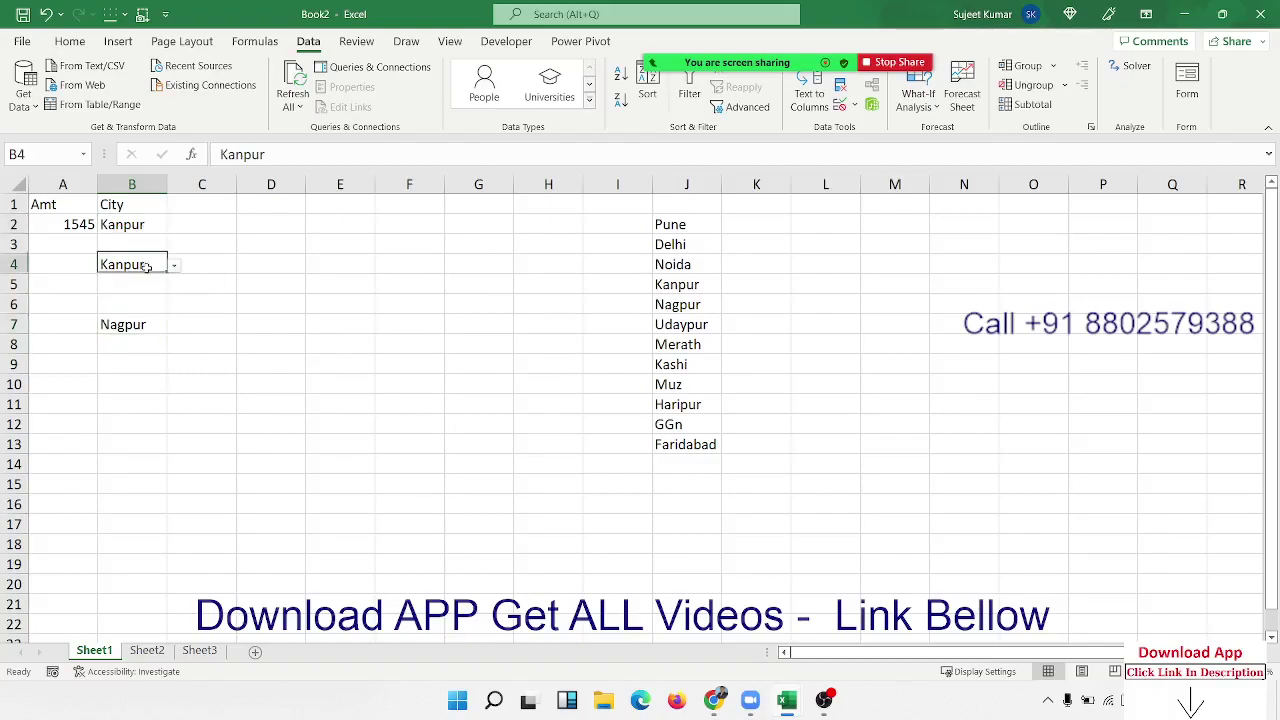
{"action": "left_click", "coordinate": [148, 325]}
{"action": "left_click", "coordinate": [201, 184]}
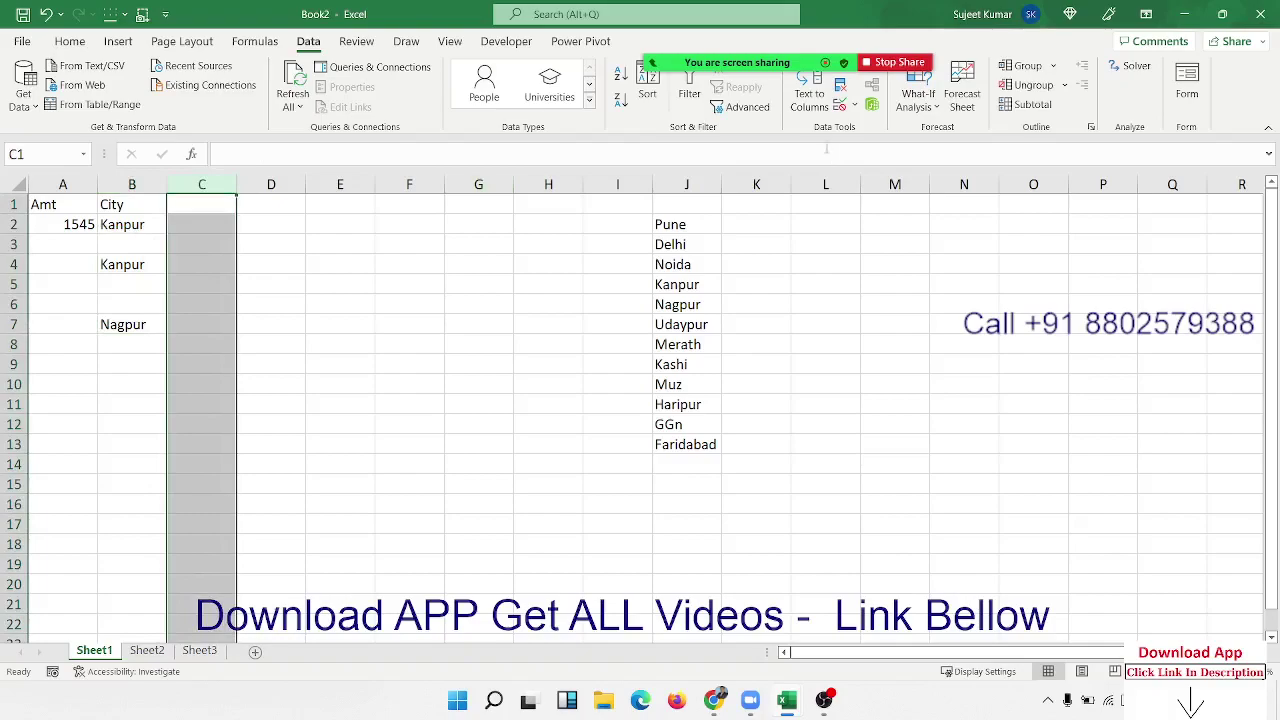
{"action": "left_click", "coordinate": [838, 107]}
{"action": "left_click", "coordinate": [385, 262]}
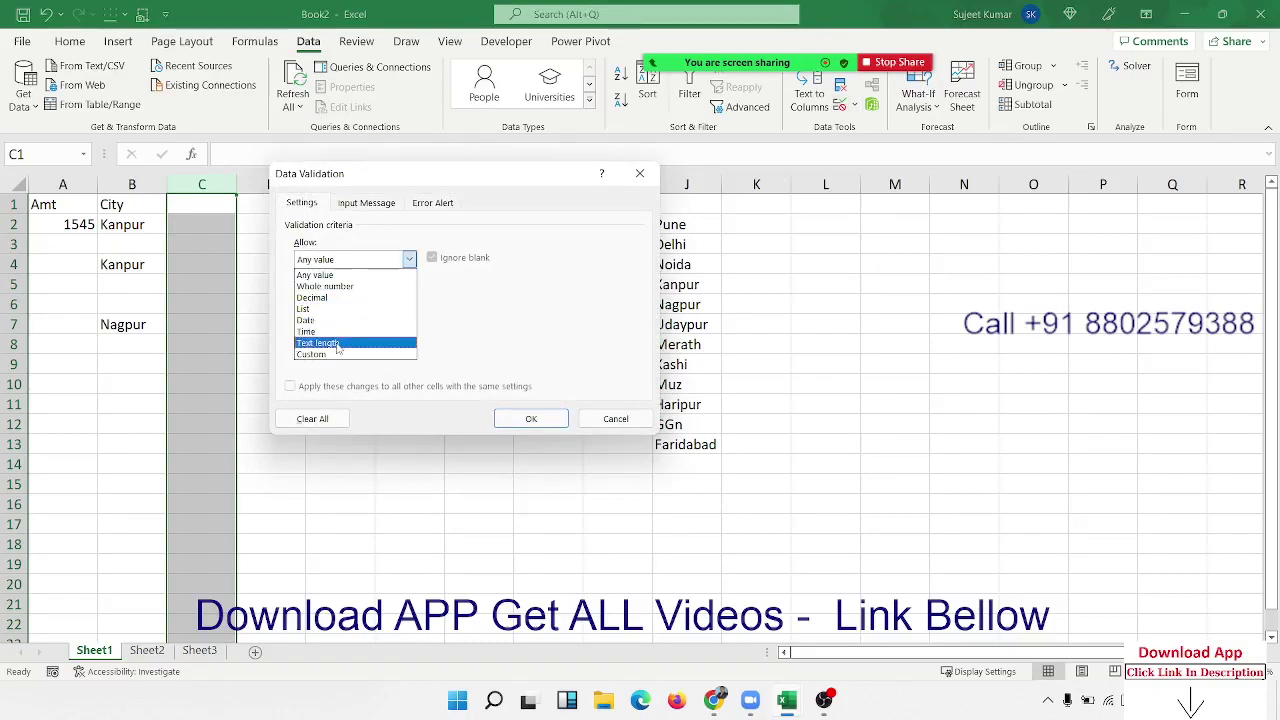
{"action": "key", "text": "Escape"}
{"action": "key", "text": "Escape"}
Type the header Mobile in cell C1.
{"action": "left_click", "coordinate": [203, 212]}
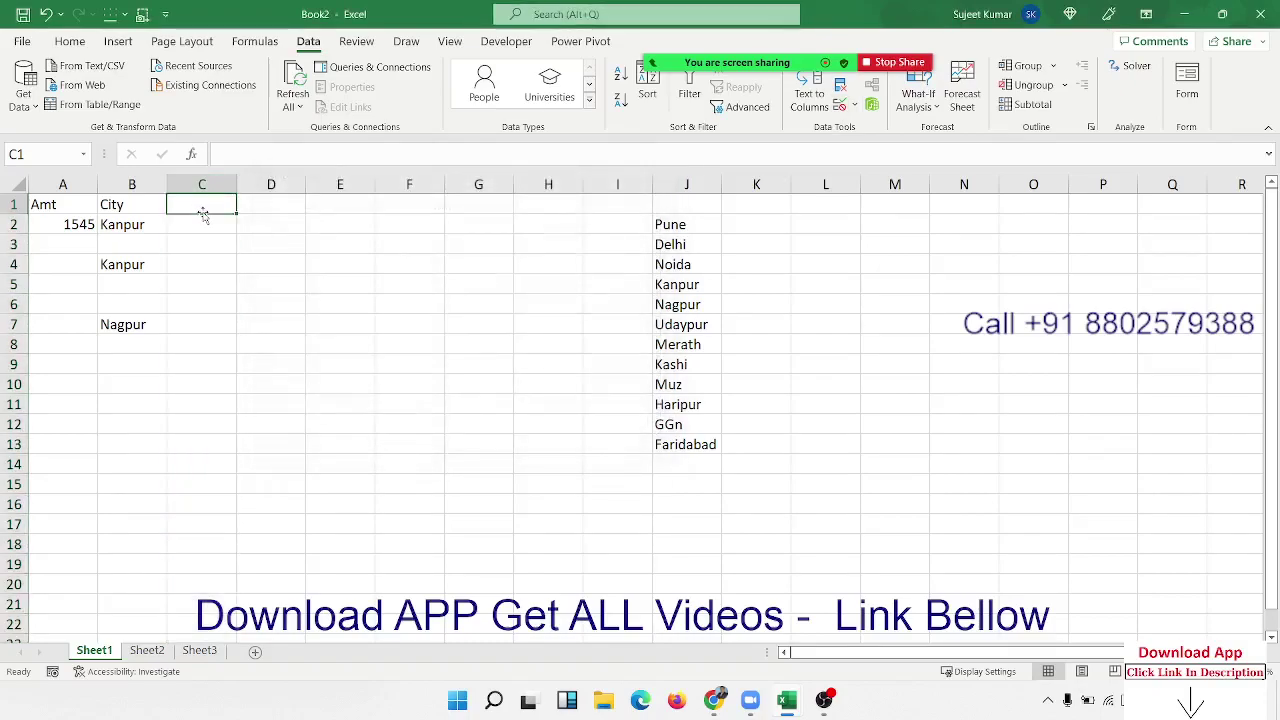
{"action": "type", "text": "Mobil"}
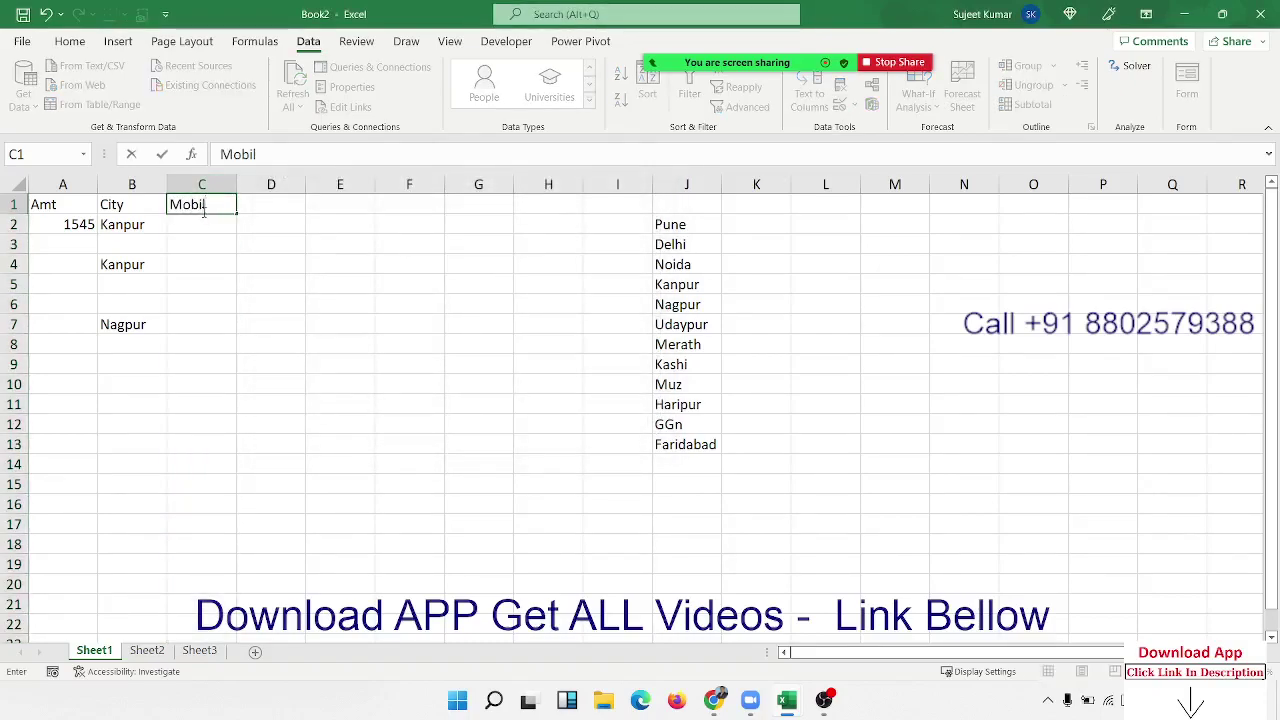
{"action": "type", "text": "e"}
{"action": "key", "text": "Return"}
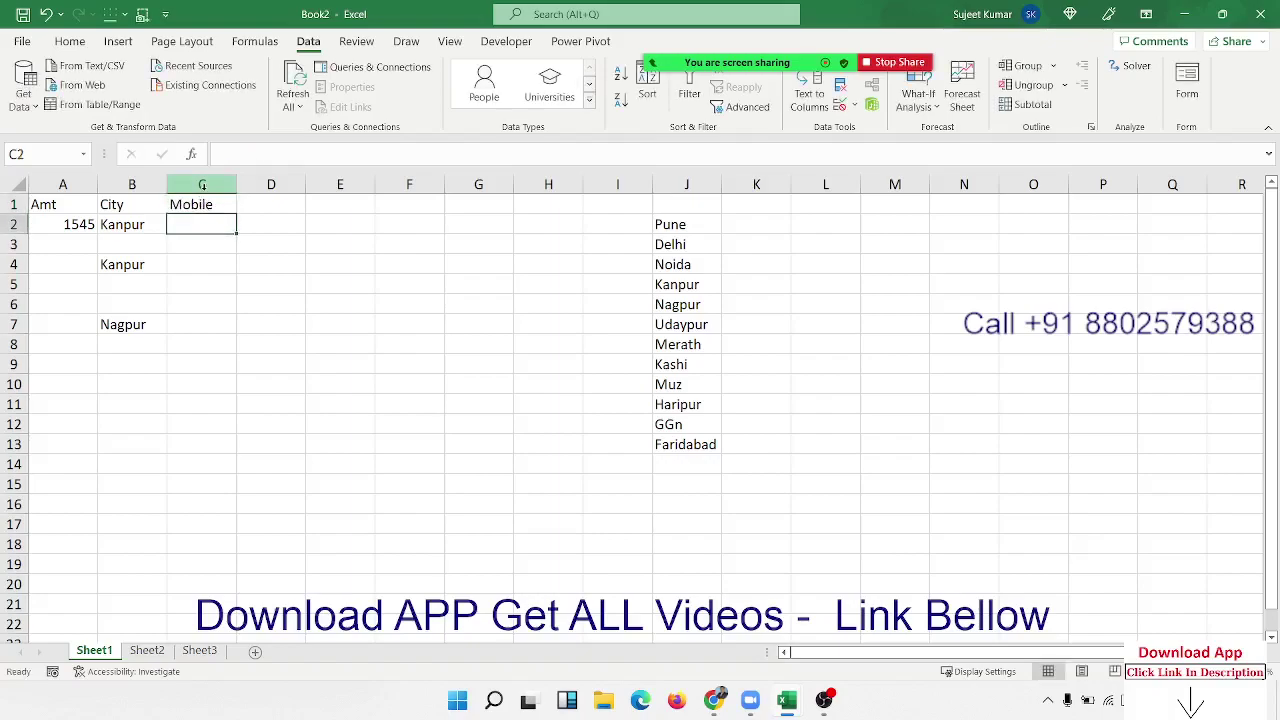
Limit column C to entries with text length equal to 10.
{"action": "left_click", "coordinate": [202, 185]}
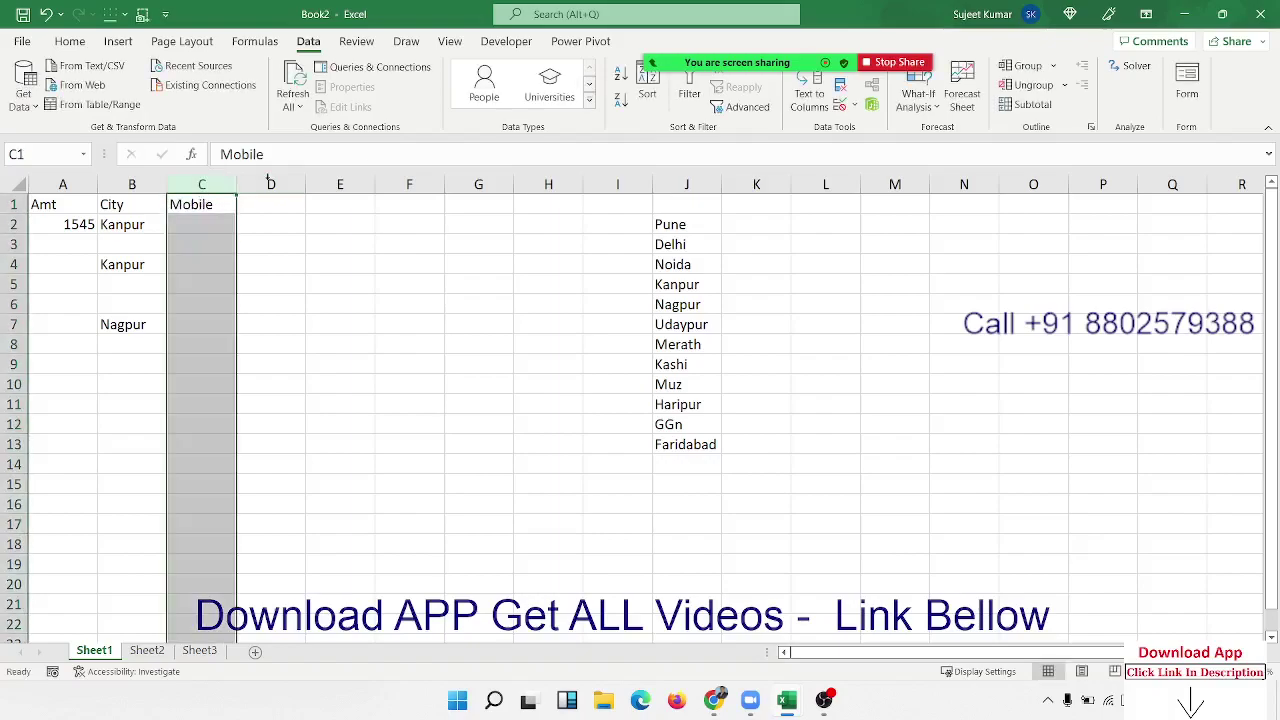
{"action": "left_click", "coordinate": [841, 106]}
{"action": "left_click", "coordinate": [409, 259]}
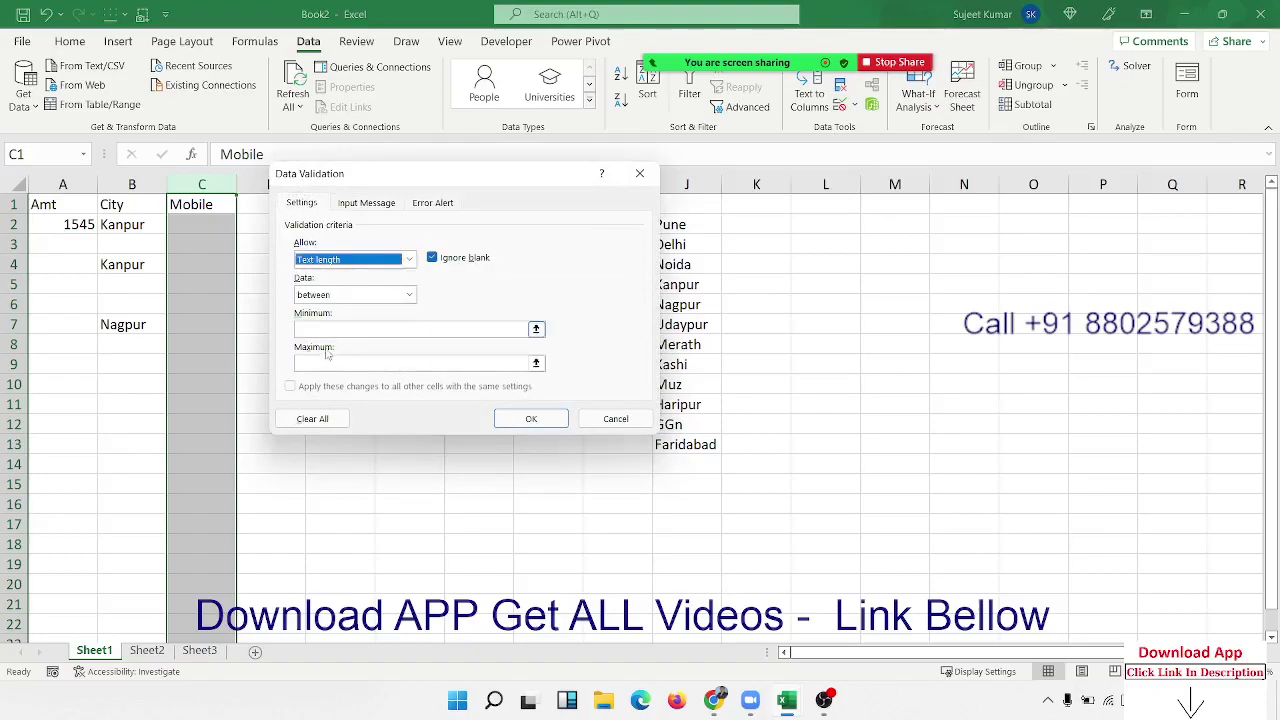
{"action": "left_click", "coordinate": [409, 294]}
{"action": "left_click", "coordinate": [324, 333]}
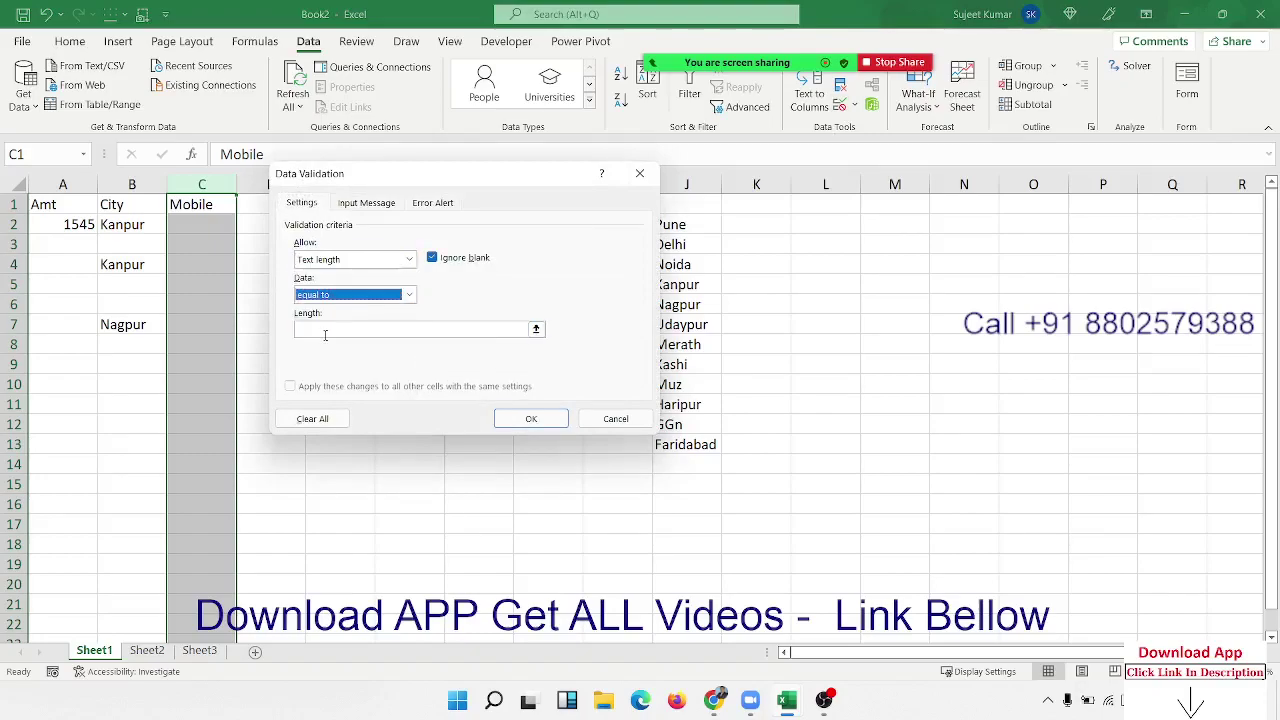
{"action": "left_click", "coordinate": [324, 331]}
{"action": "type", "text": "10"}
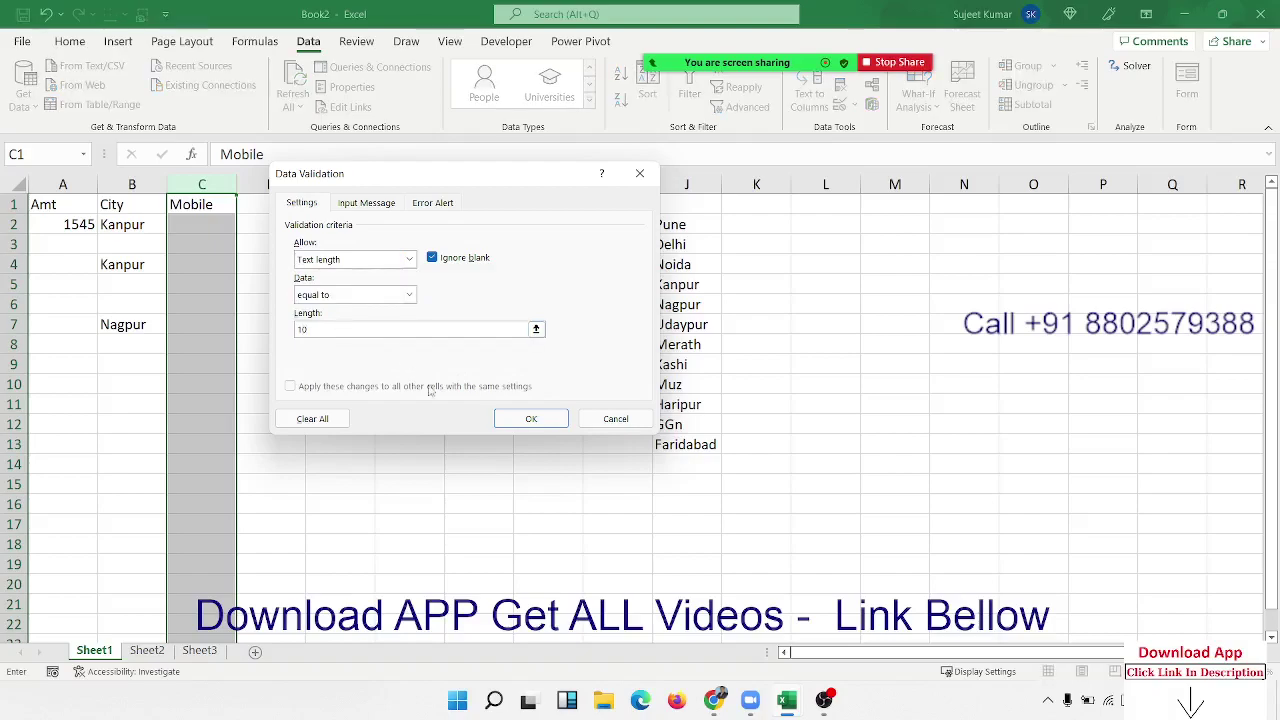
{"action": "left_click", "coordinate": [530, 418]}
{"action": "left_click_drag", "start_coordinate": [184, 235], "coordinate": [196, 204]}
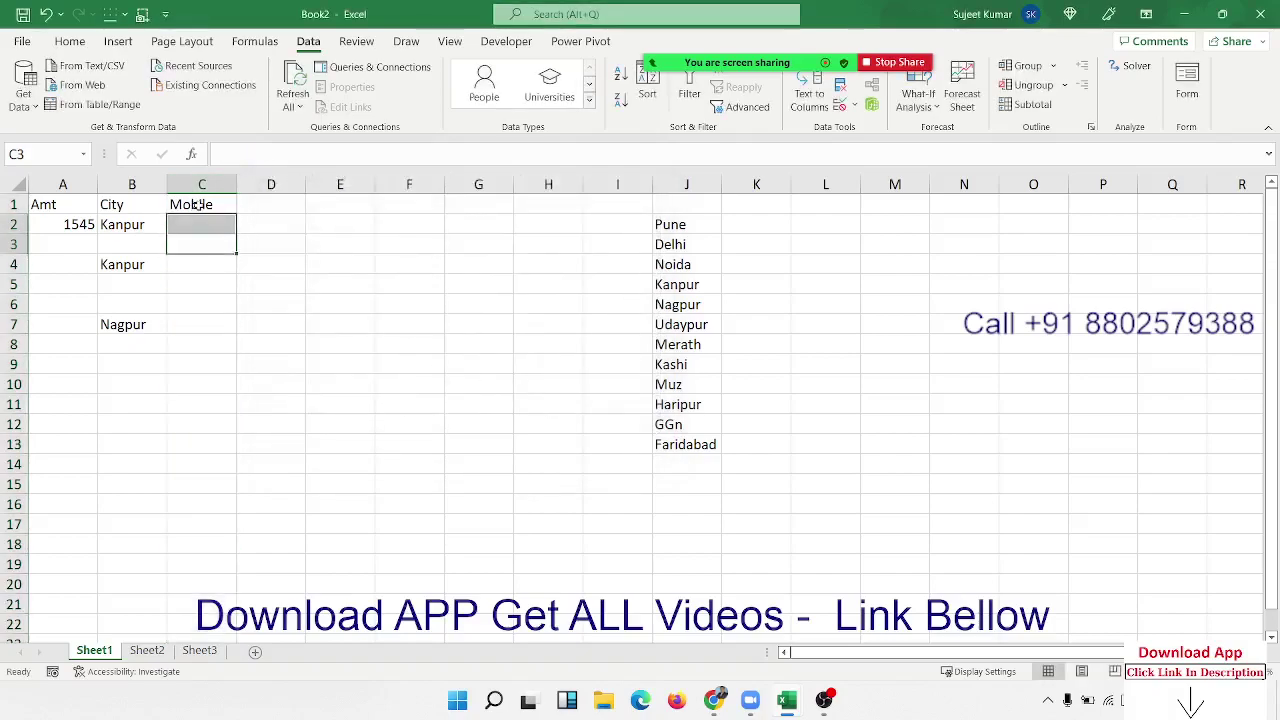
{"action": "type", "text": "880255"}
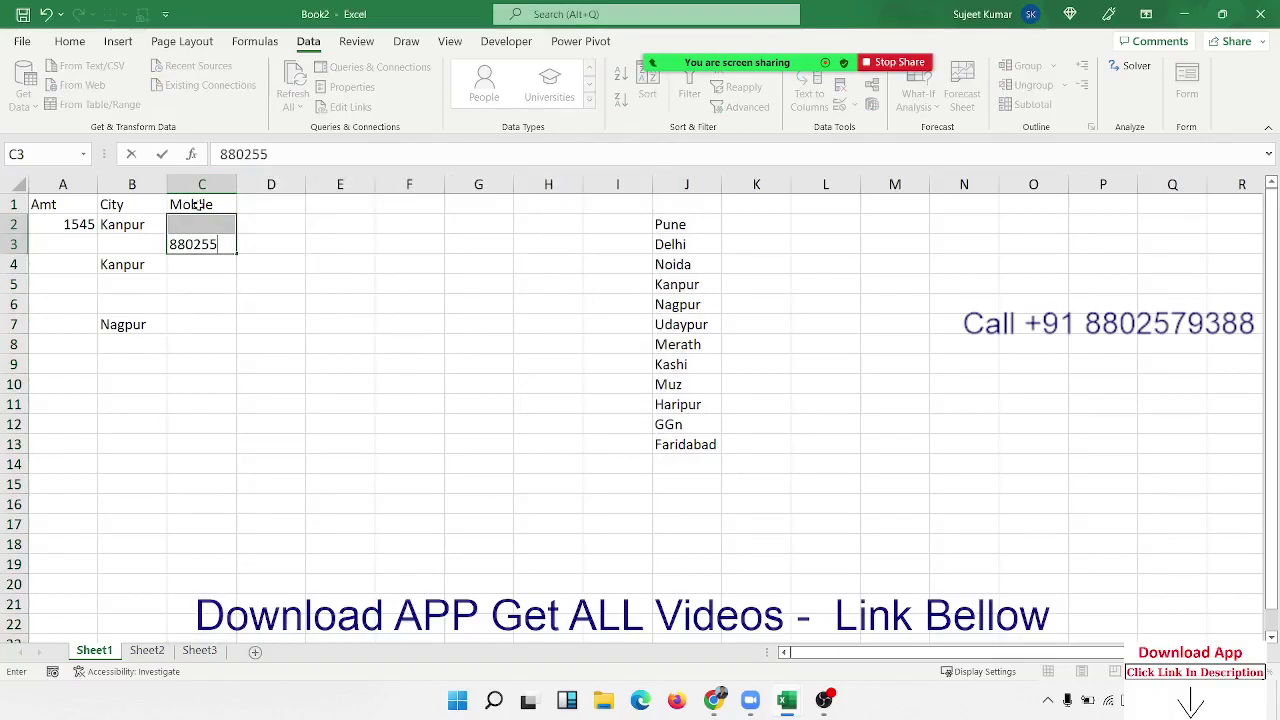
{"action": "key", "text": "Return"}
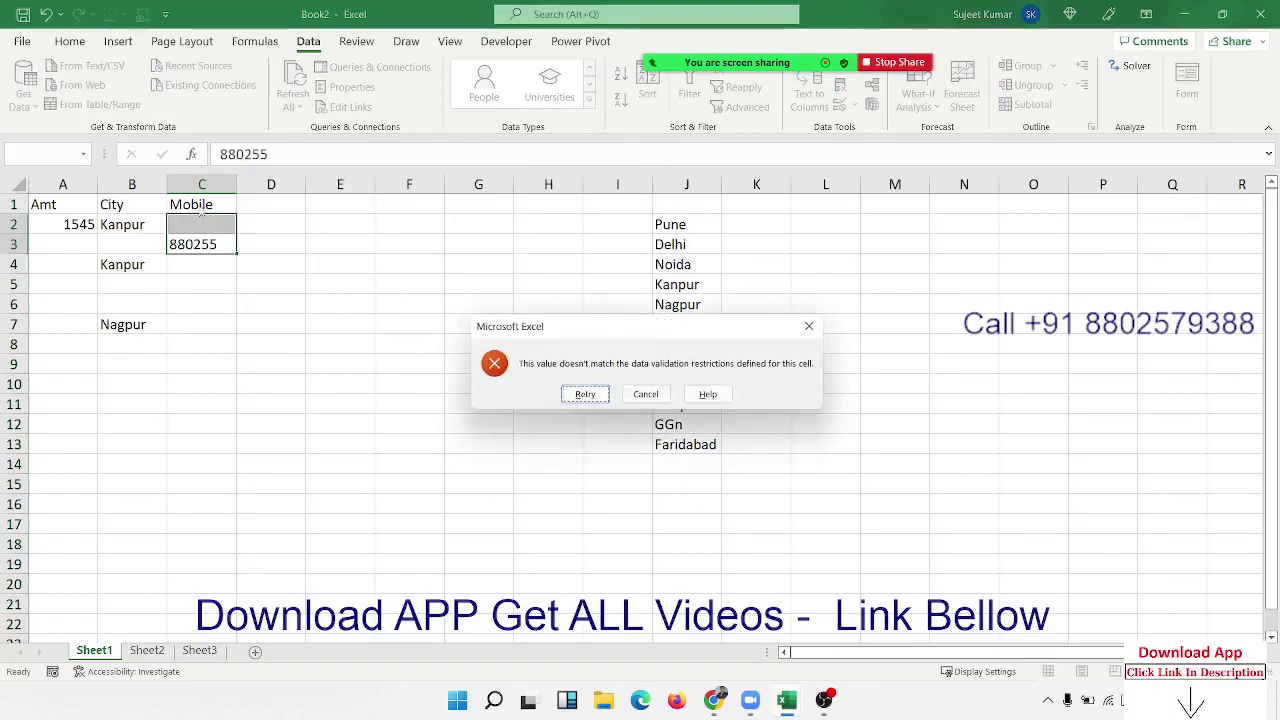
{"action": "key", "text": "Escape"}
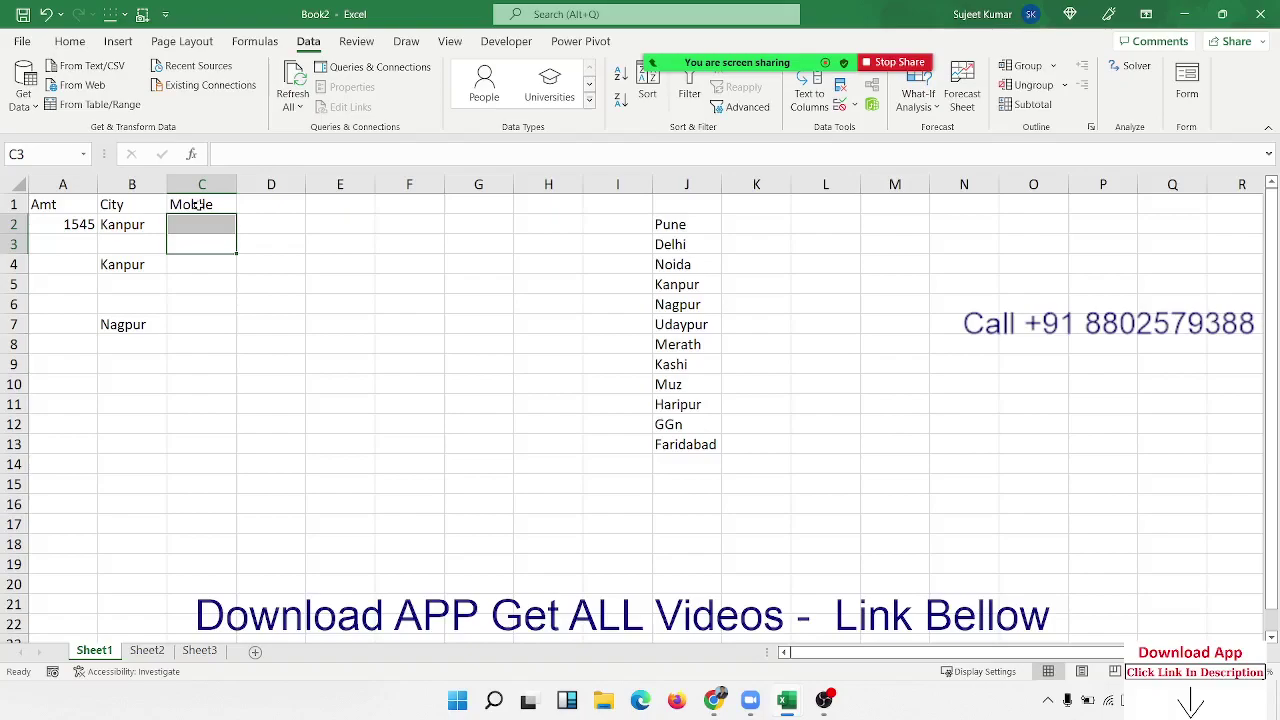
{"action": "key", "text": "shift+Down"}
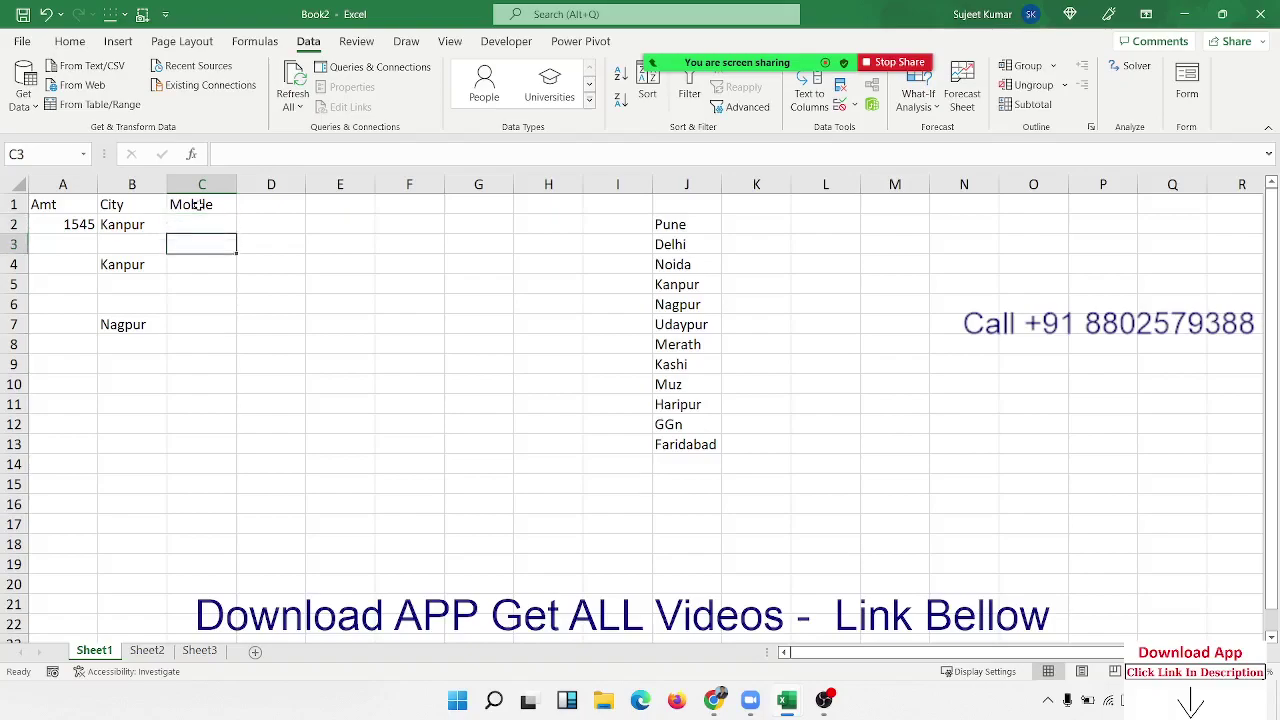
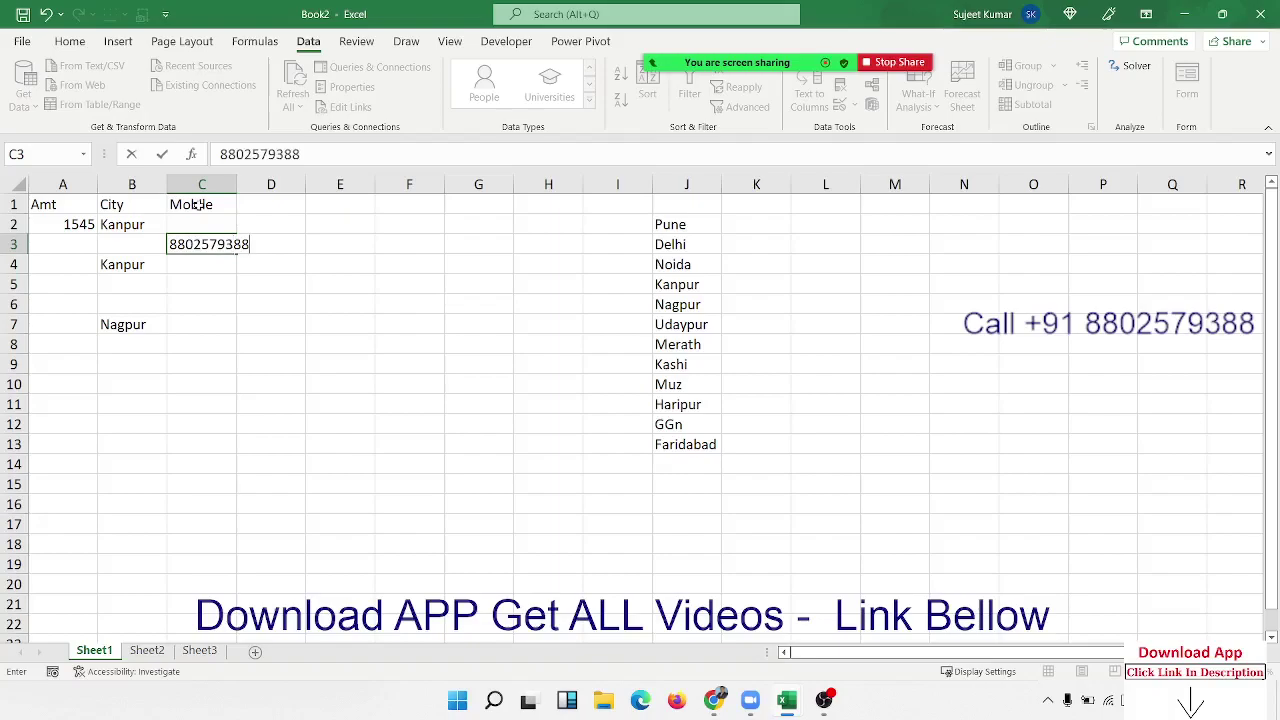
{"action": "key", "text": "Return"}
{"action": "type", "text": "56"}
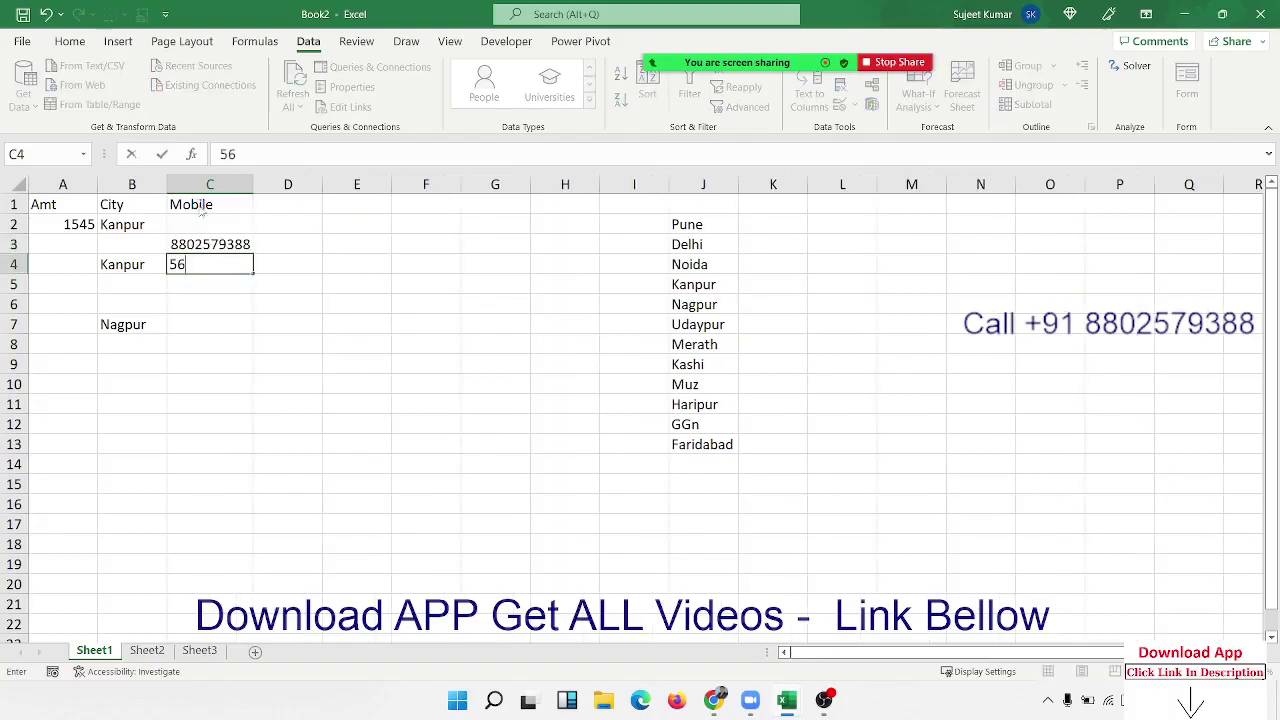
{"action": "key", "text": "Return"}
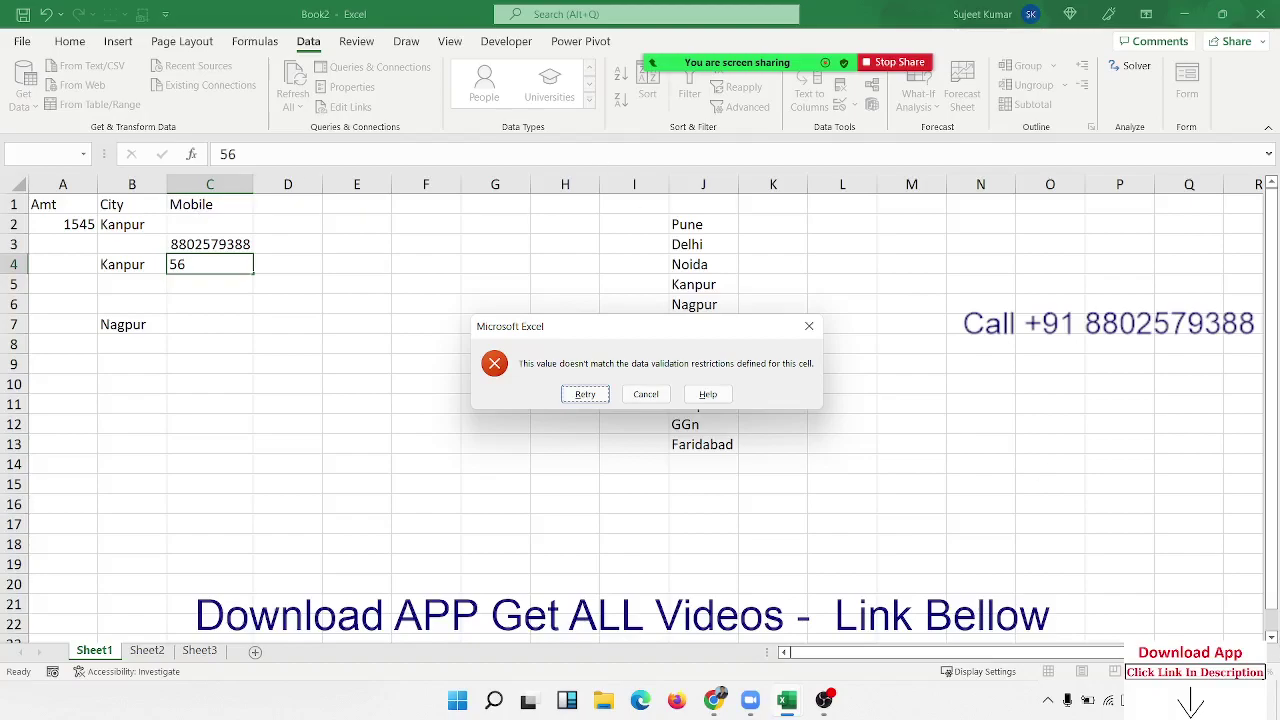
{"action": "key", "text": "Return"}
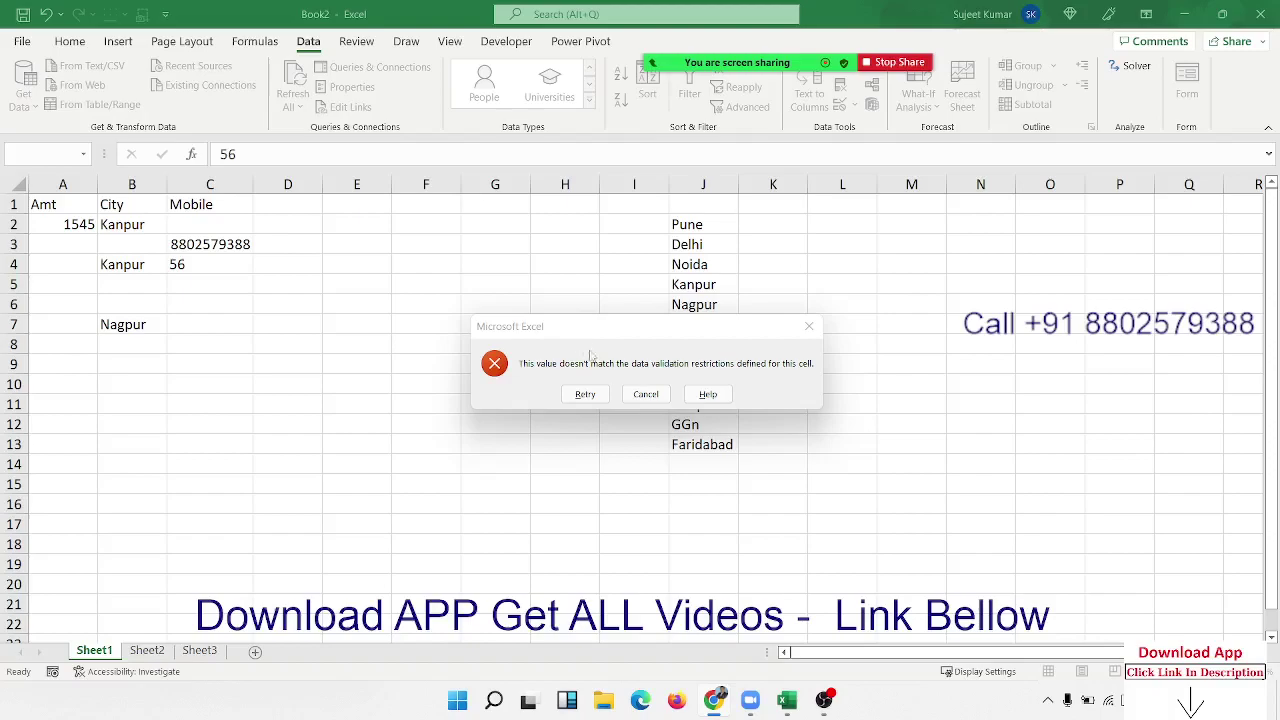
{"action": "left_click", "coordinate": [632, 394]}
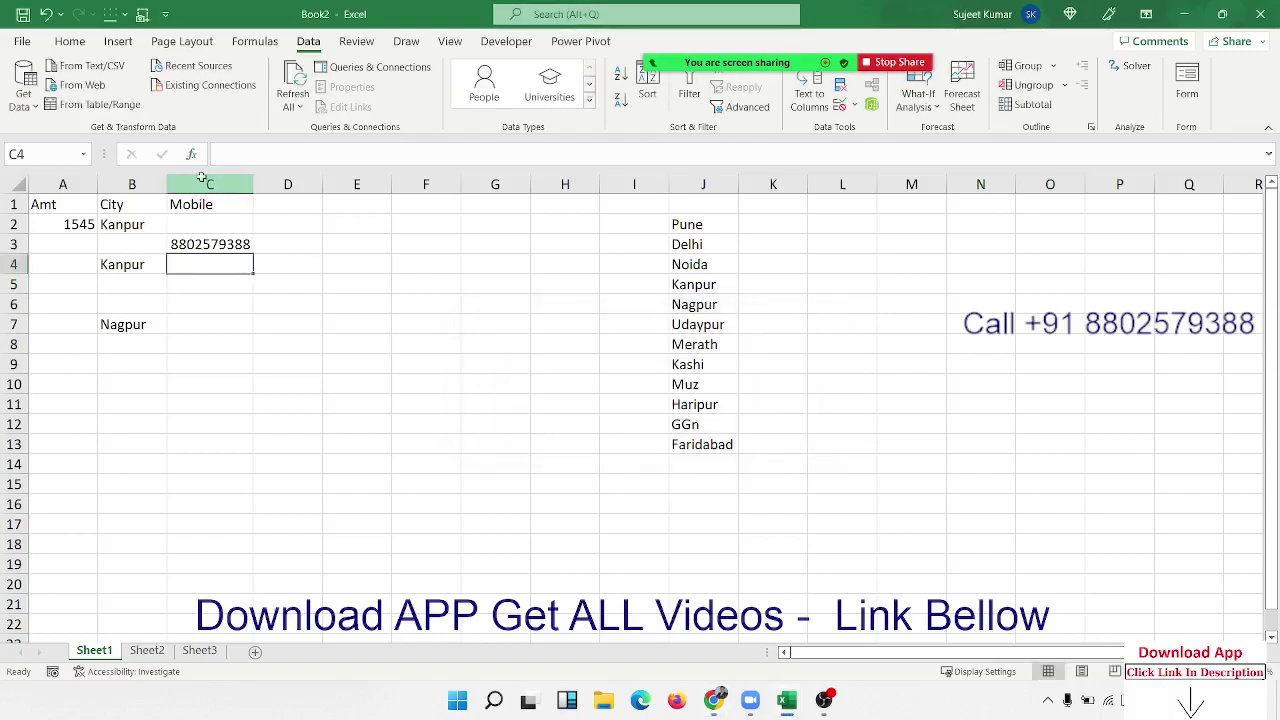
Set column C's input message title 'Enter Mobile Number' and message 'Only Mobile Number'.
{"action": "left_click", "coordinate": [209, 184]}
{"action": "left_click", "coordinate": [839, 105]}
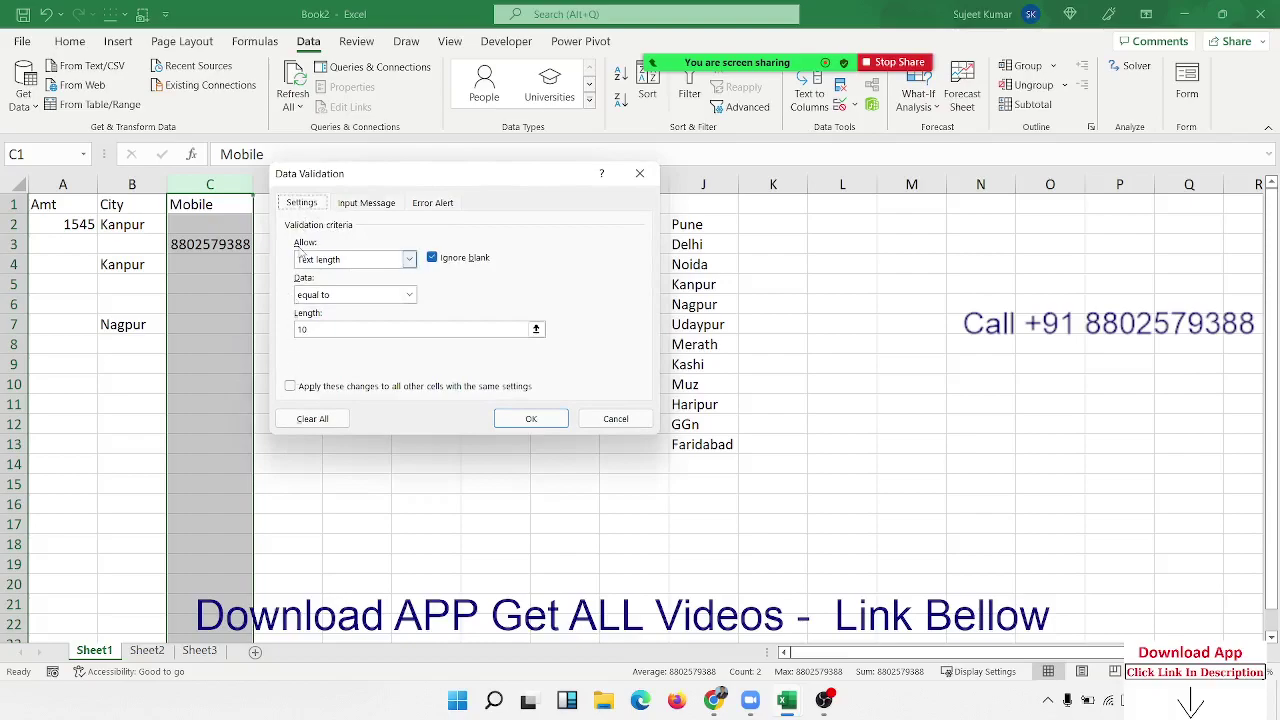
{"action": "left_click", "coordinate": [343, 205]}
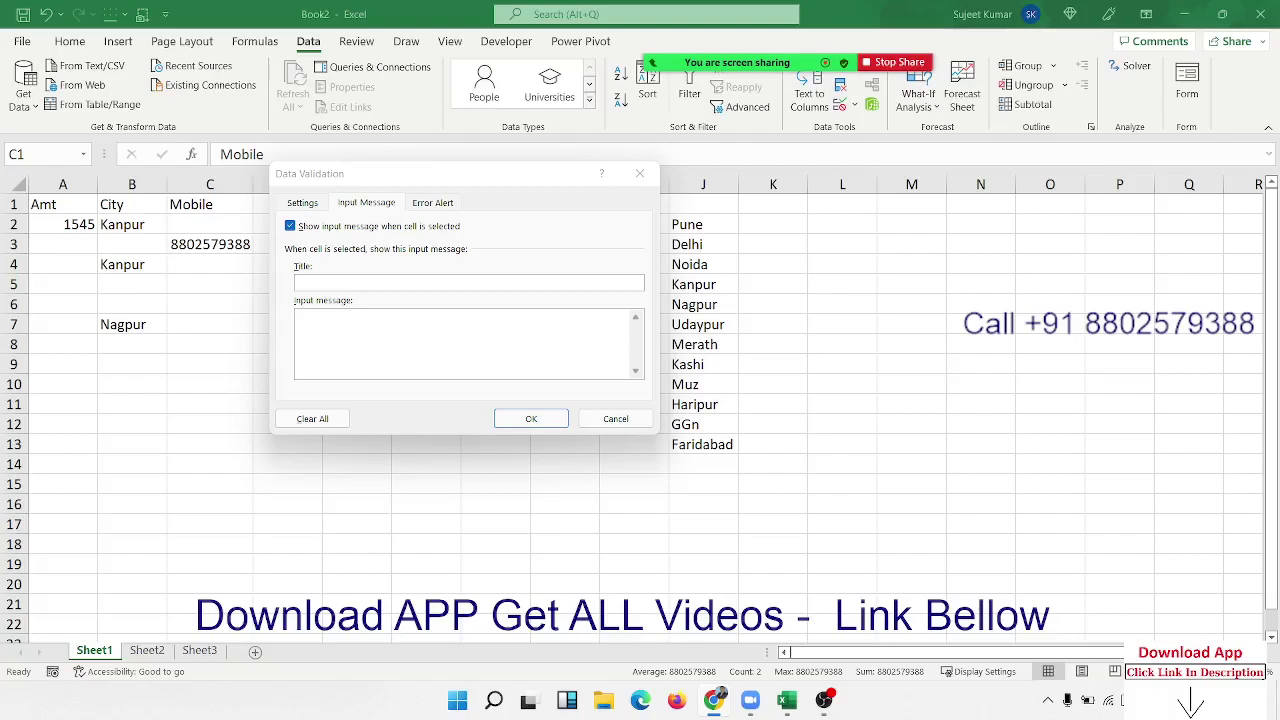
{"action": "left_click", "coordinate": [426, 285]}
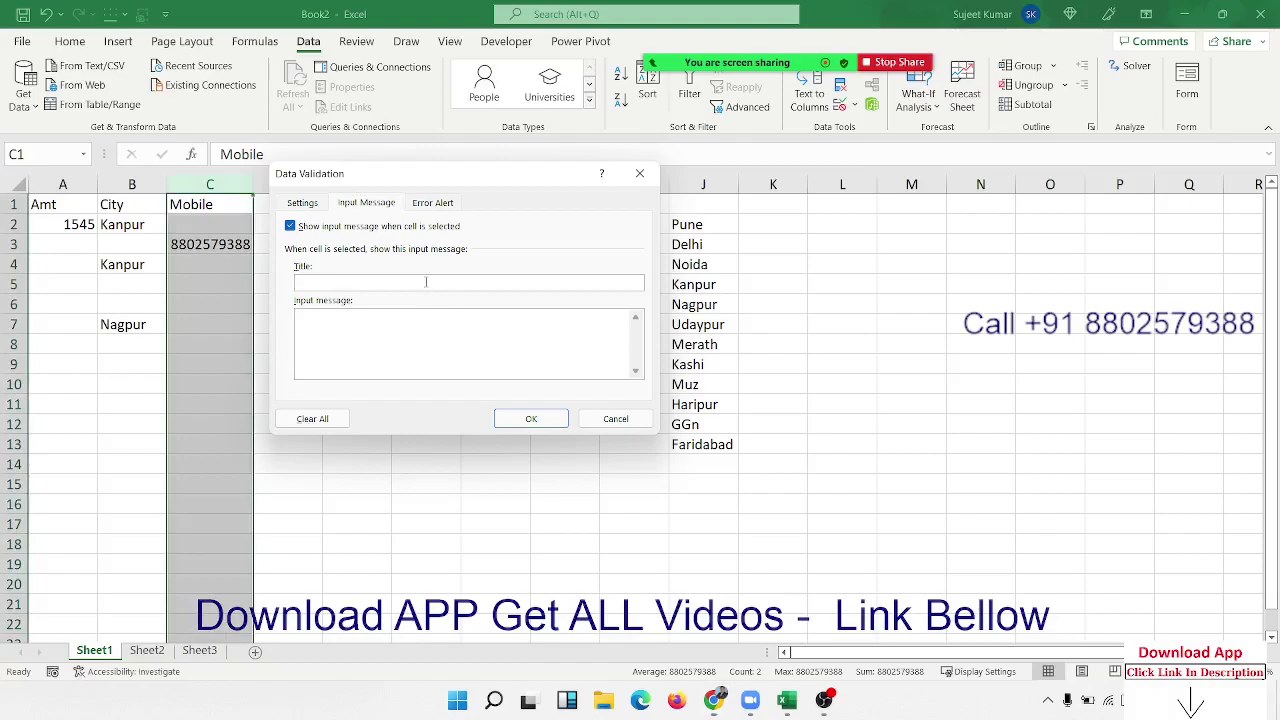
{"action": "type", "text": "Enter "}
{"action": "type", "text": "M"}
{"action": "type", "text": "obile "}
{"action": "type", "text": "Numbe"}
{"action": "type", "text": "r"}
{"action": "left_click", "coordinate": [395, 342]}
{"action": "type", "text": "Only"}
{"action": "key", "text": "BackSpace"}
{"action": "key", "text": "BackSpace"}
{"action": "key", "text": "BackSpace"}
{"action": "key", "text": "BackSpace"}
{"action": "type", "text": "c"}
{"action": "type", "text": "y"}
{"action": "type", "text": "Mobil"}
{"action": "type", "text": "e Numb"}
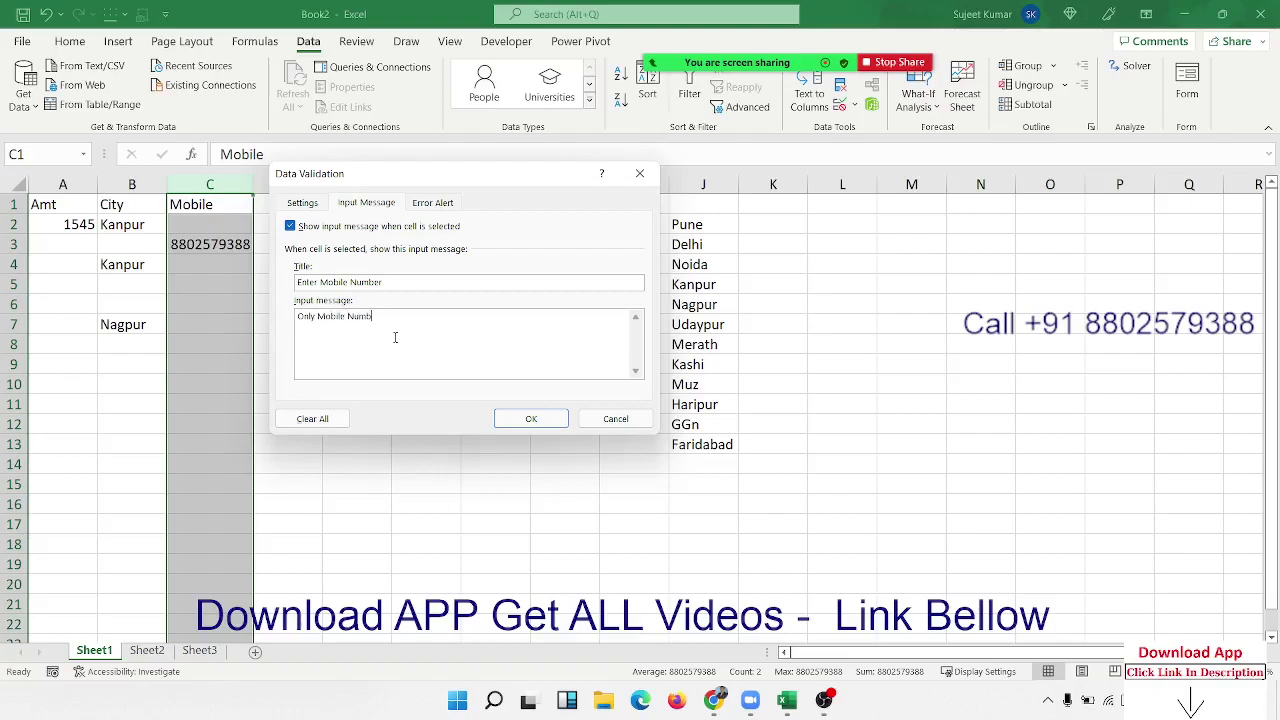
{"action": "type", "text": "er"}
{"action": "left_click", "coordinate": [520, 418]}
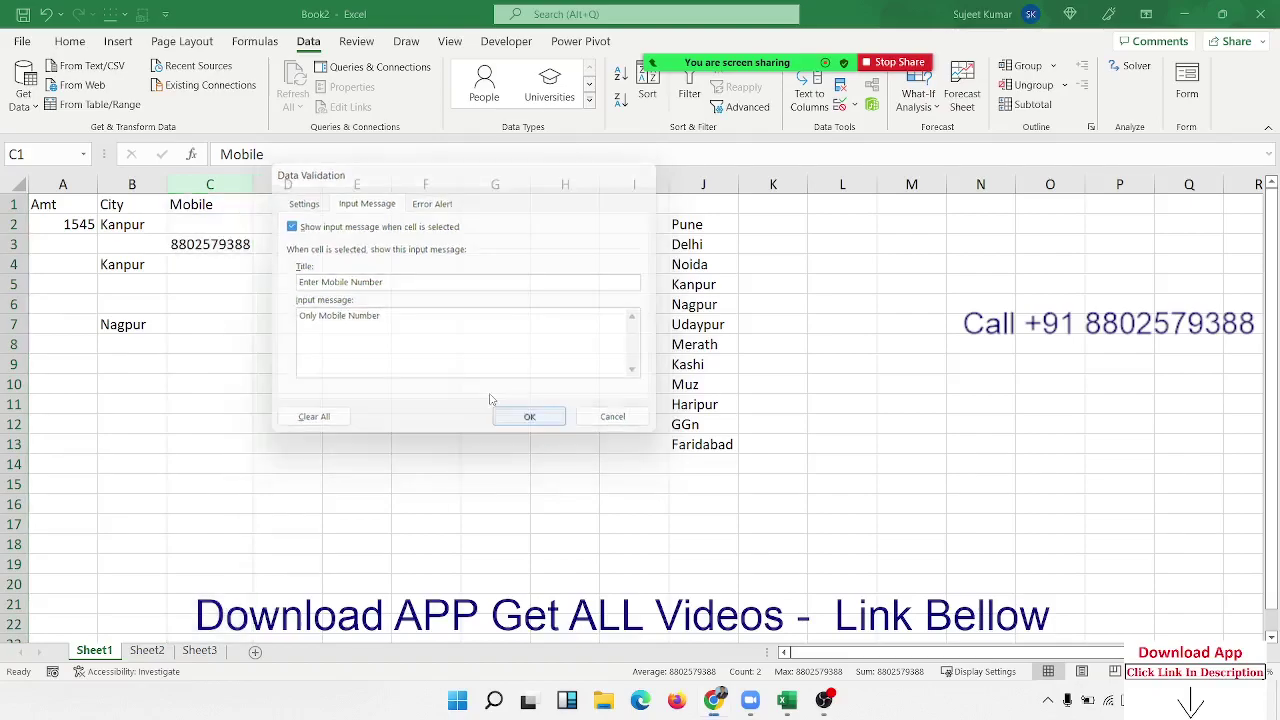
{"action": "left_click", "coordinate": [316, 305]}
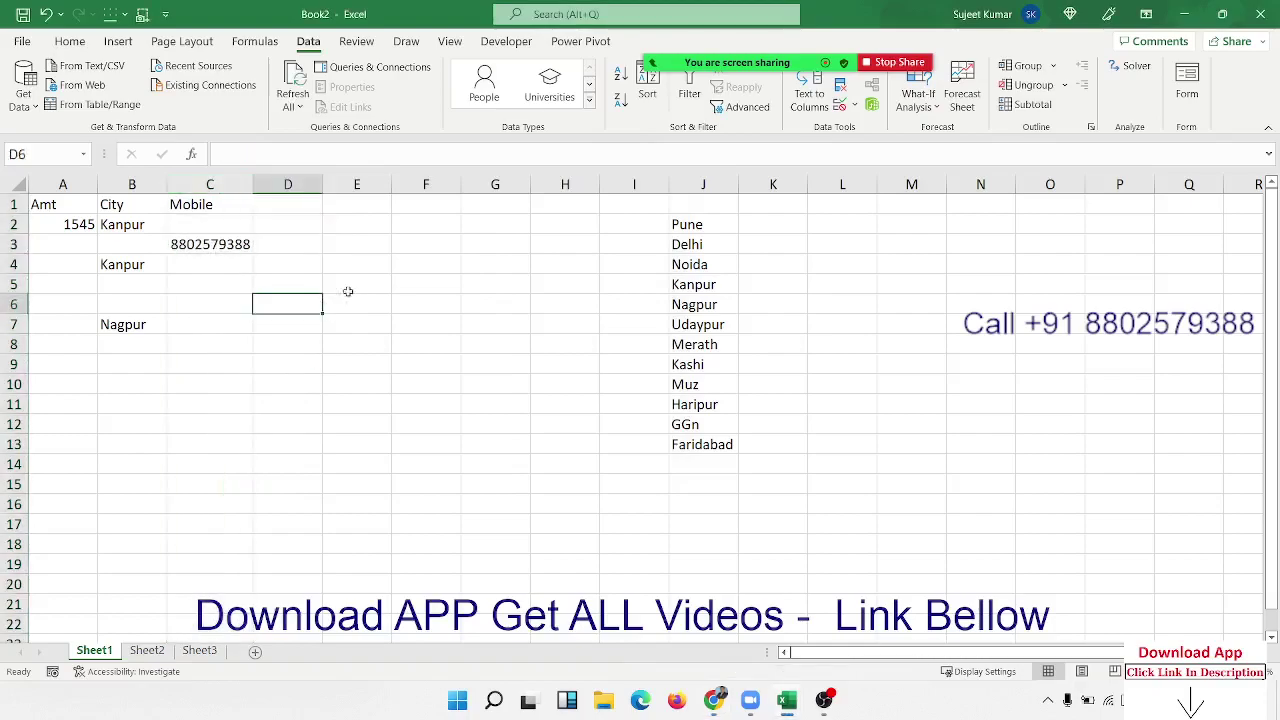
{"action": "right_click", "coordinate": [384, 209]}
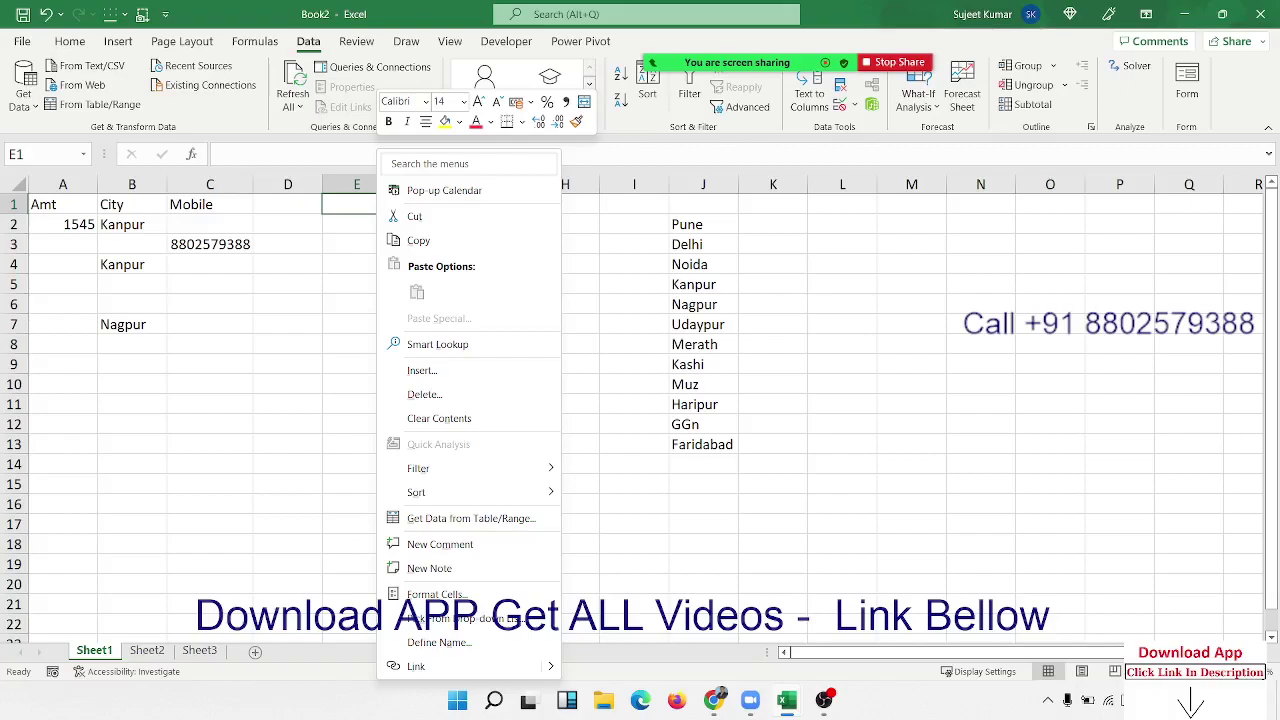
{"action": "key", "text": "Escape"}
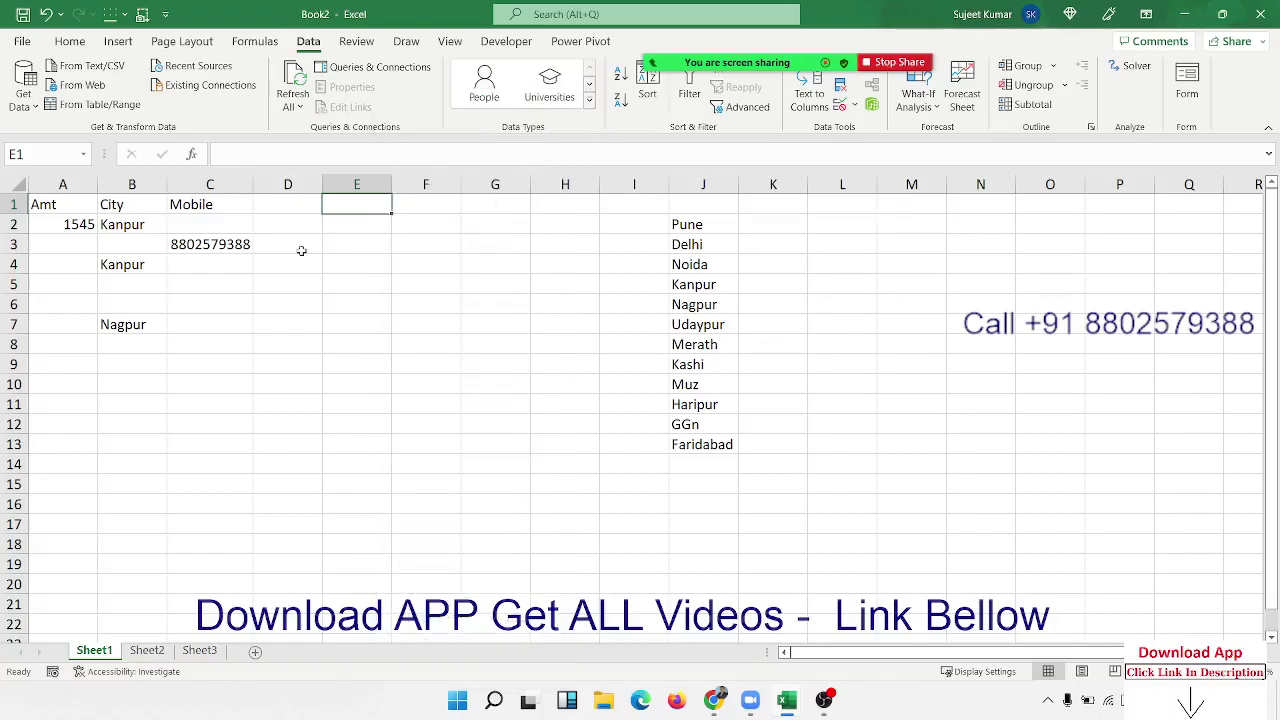
{"action": "key", "text": "Left"}
{"action": "key", "text": "Left"}
{"action": "key", "text": "Down"}
{"action": "key", "text": "Down"}
{"action": "key", "text": "Down"}
{"action": "key", "text": "Down"}
{"action": "key", "text": "Down"}
{"action": "key", "text": "Down"}
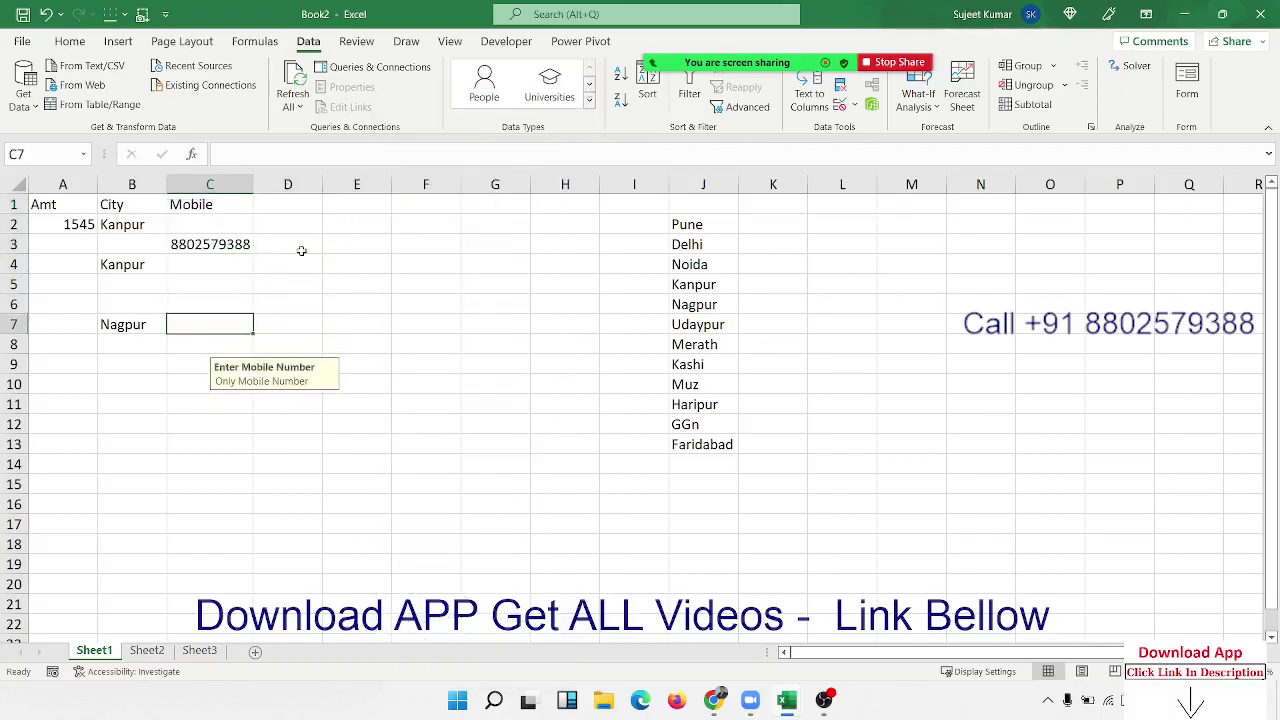
Give column C an error alert titled 'Wrong Mobile Number' reading 'Please Check Number and Re-Enter'.
{"action": "left_click", "coordinate": [242, 176]}
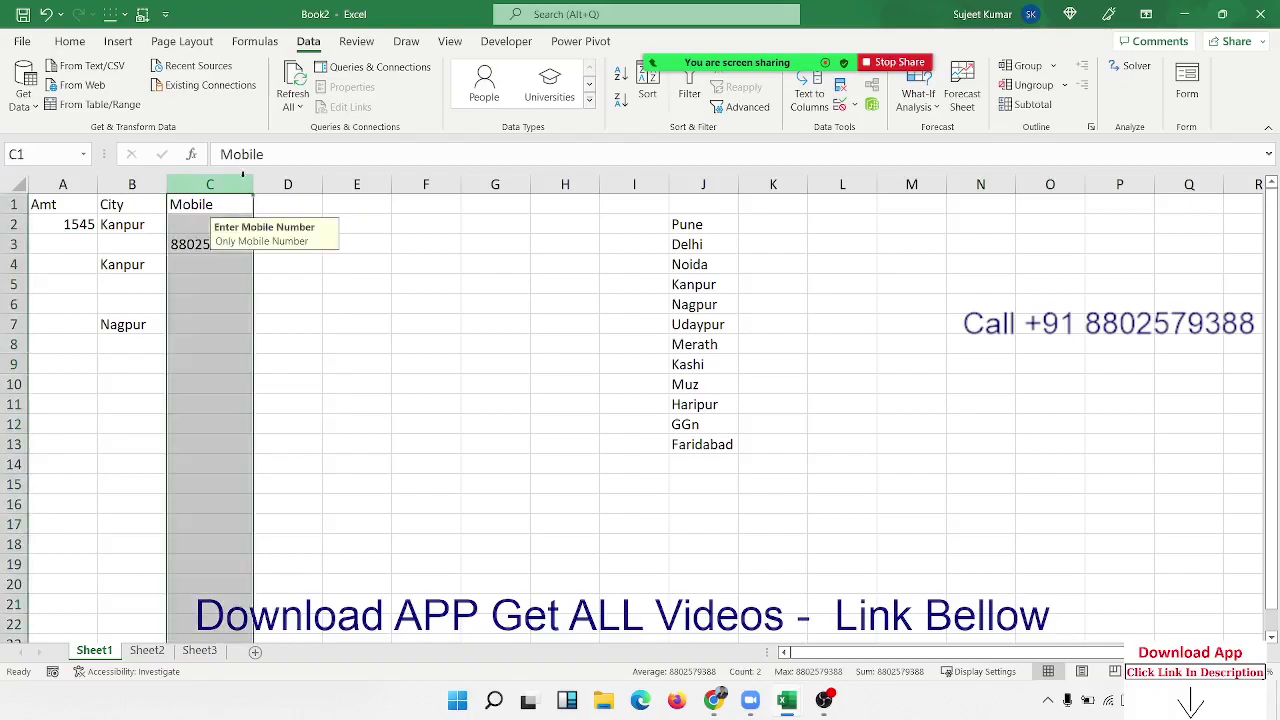
{"action": "left_click", "coordinate": [840, 104]}
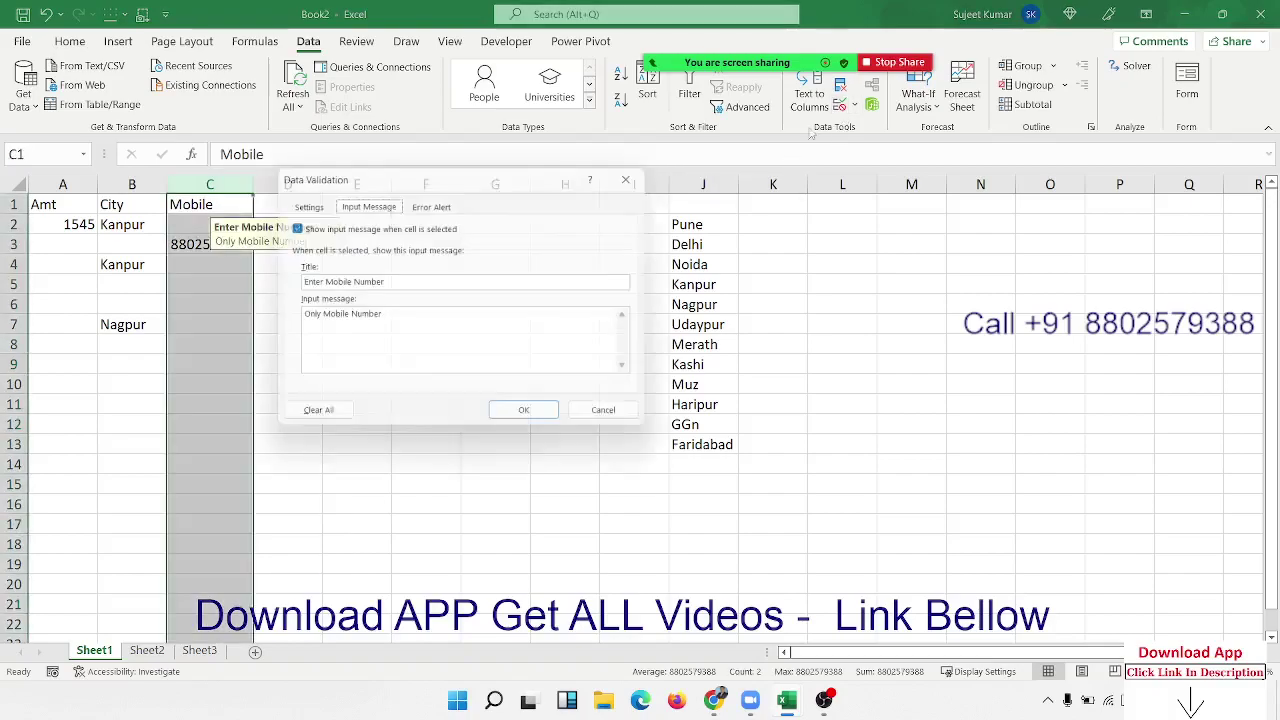
{"action": "left_click", "coordinate": [440, 205]}
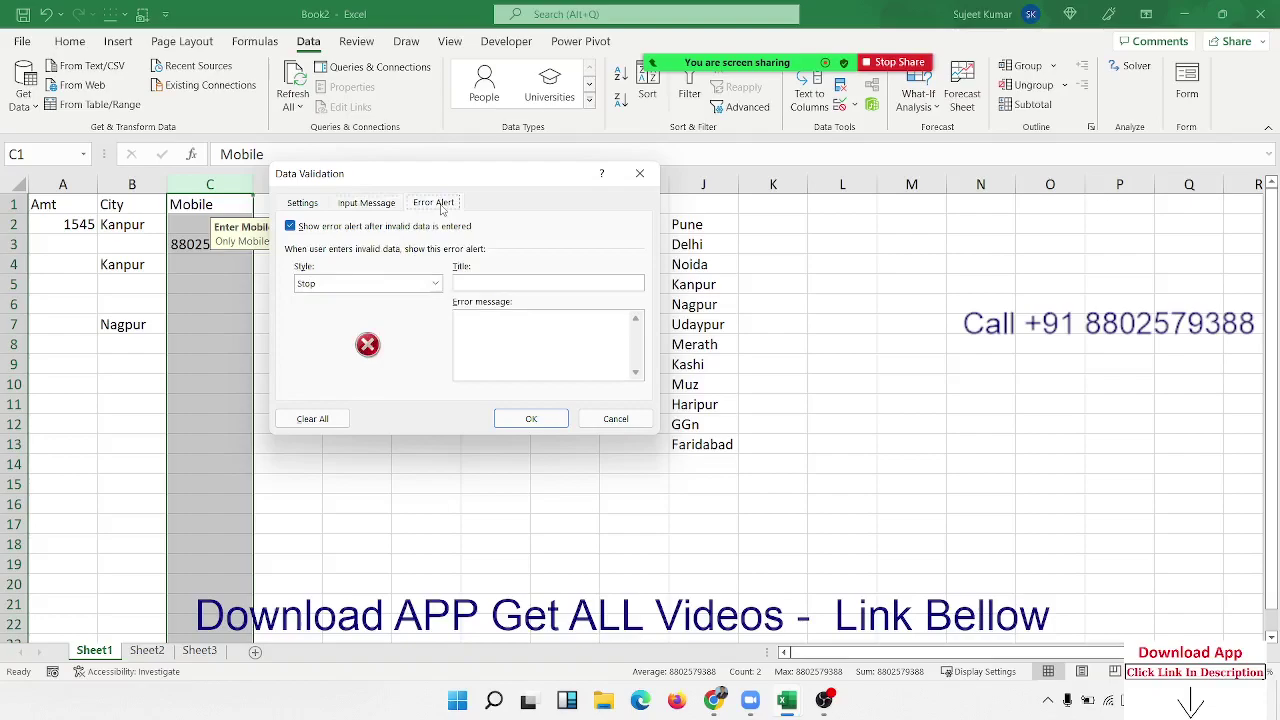
{"action": "left_click", "coordinate": [547, 286]}
{"action": "type", "text": "Wr"}
{"action": "type", "text": "o"}
{"action": "type", "text": "ng"}
{"action": "type", "text": "Mob"}
{"action": "type", "text": "il"}
{"action": "type", "text": " N"}
{"action": "type", "text": "umbe"}
{"action": "type", "text": "P"}
{"action": "type", "text": "ase"}
{"action": "type", "text": "Check"}
{"action": "type", "text": " Number a"}
{"action": "type", "text": "nd Re-"}
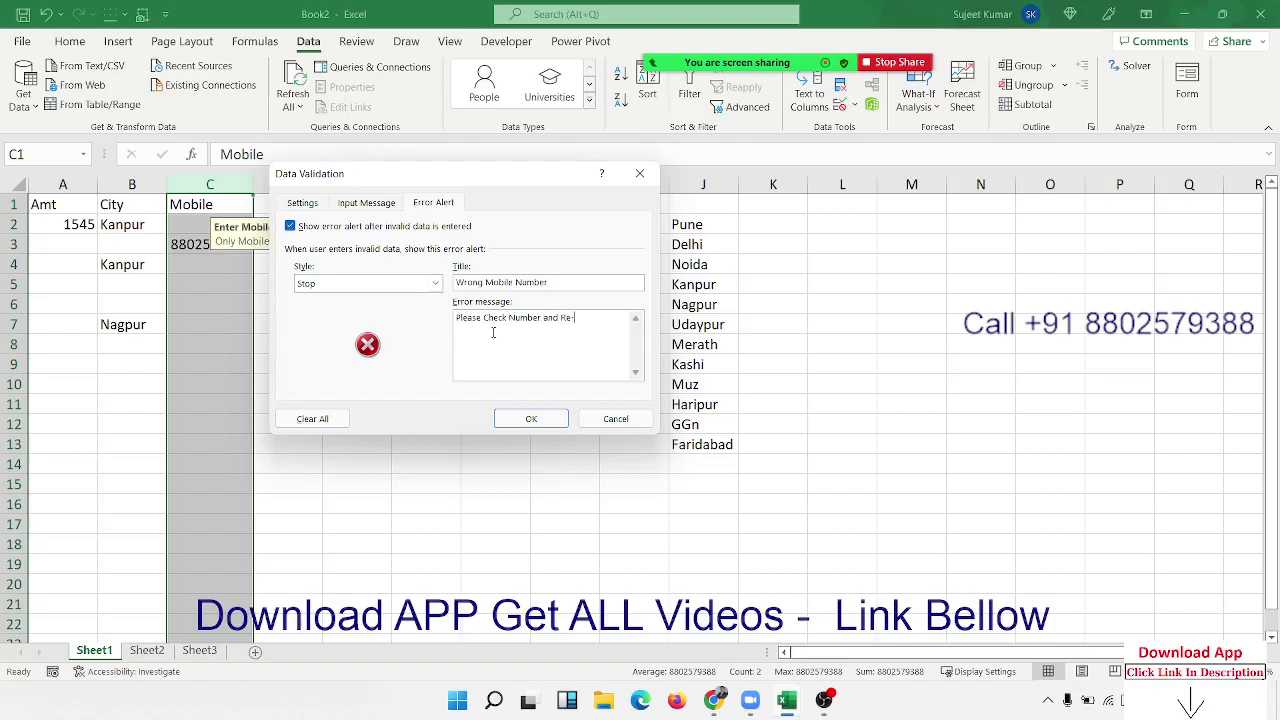
{"action": "type", "text": "Enter"}
{"action": "left_click", "coordinate": [531, 418]}
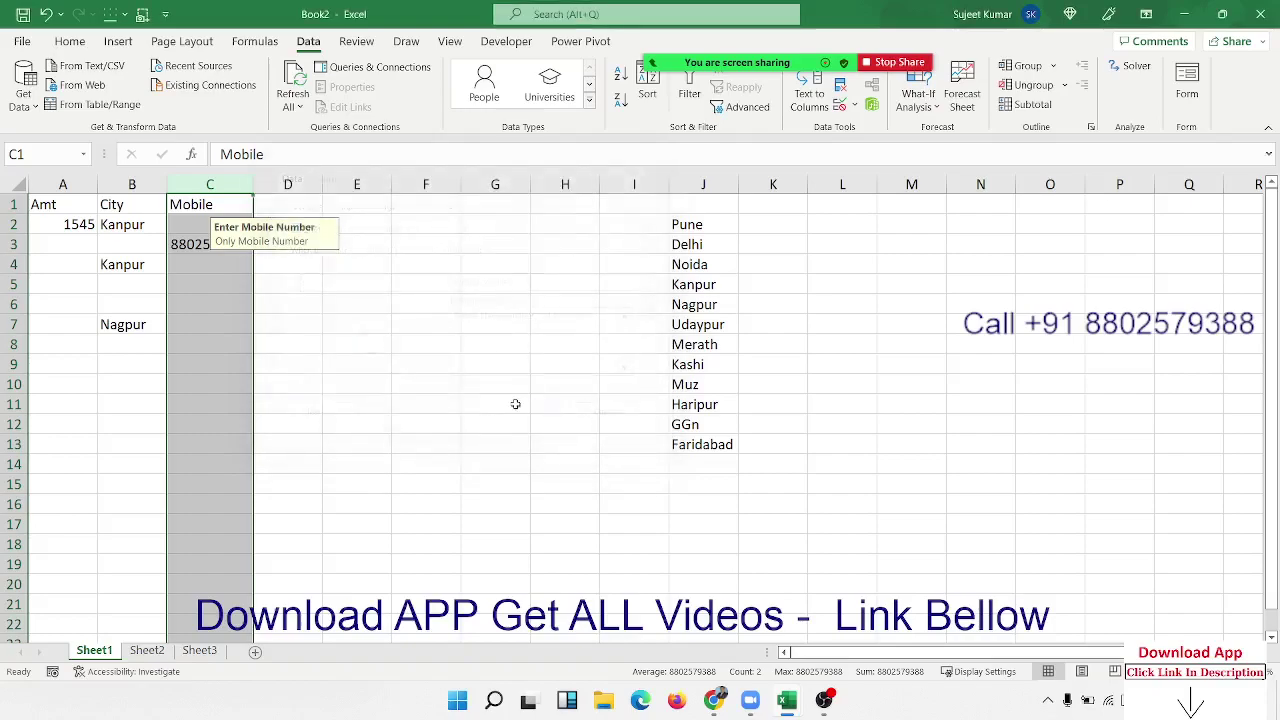
{"action": "left_click", "coordinate": [214, 302]}
{"action": "type", "text": "154"}
{"action": "key", "text": "Return"}
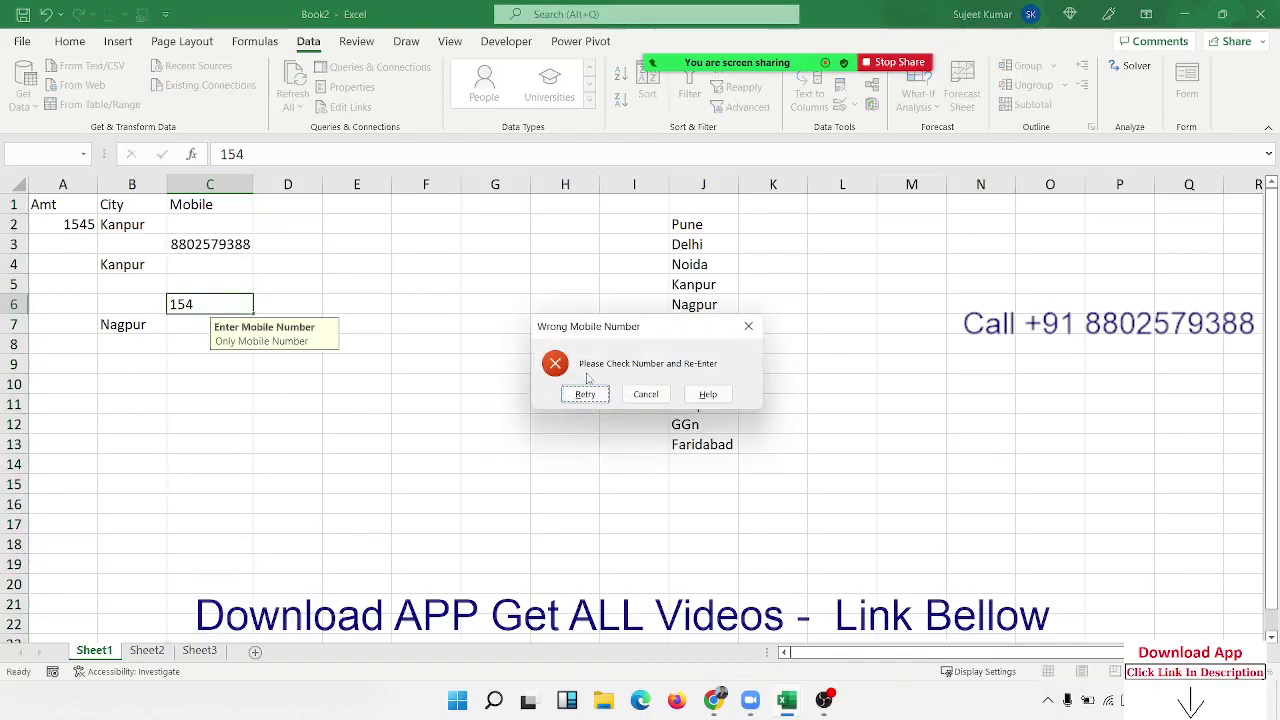
{"action": "left_click", "coordinate": [748, 326]}
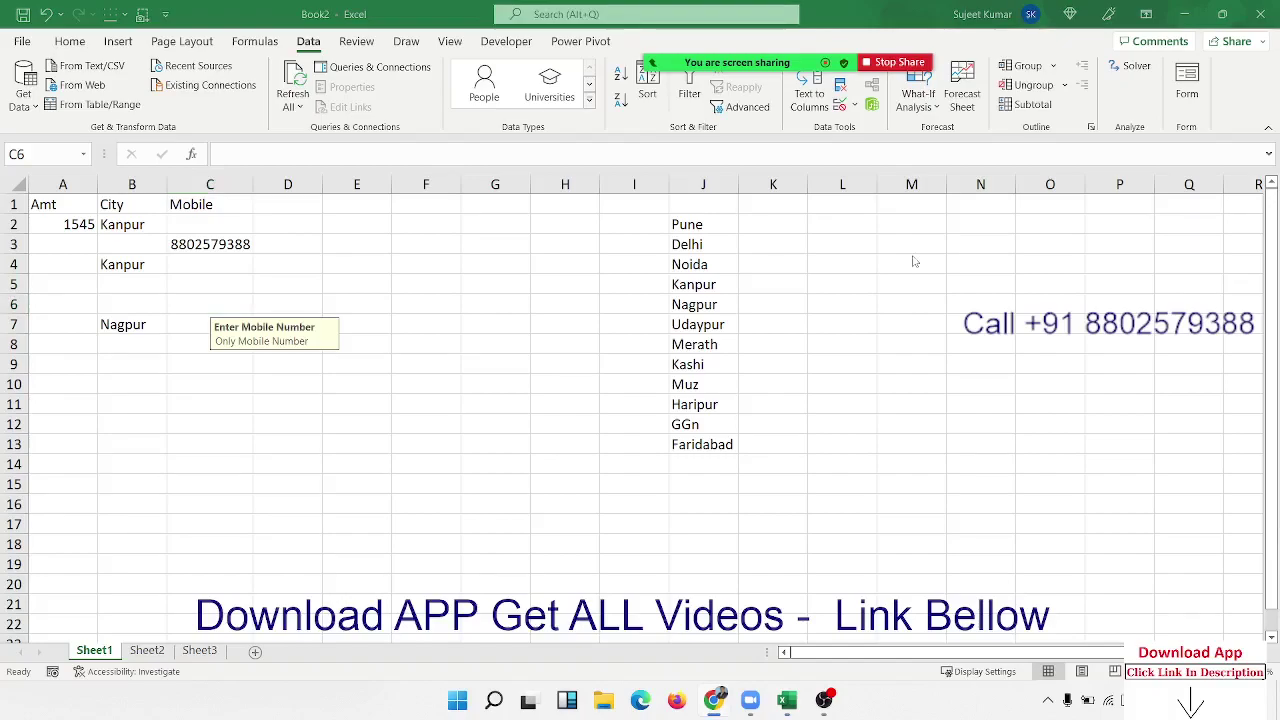
Change column C's error alert style to Warning.
{"action": "left_click", "coordinate": [199, 243]}
{"action": "left_click", "coordinate": [209, 184]}
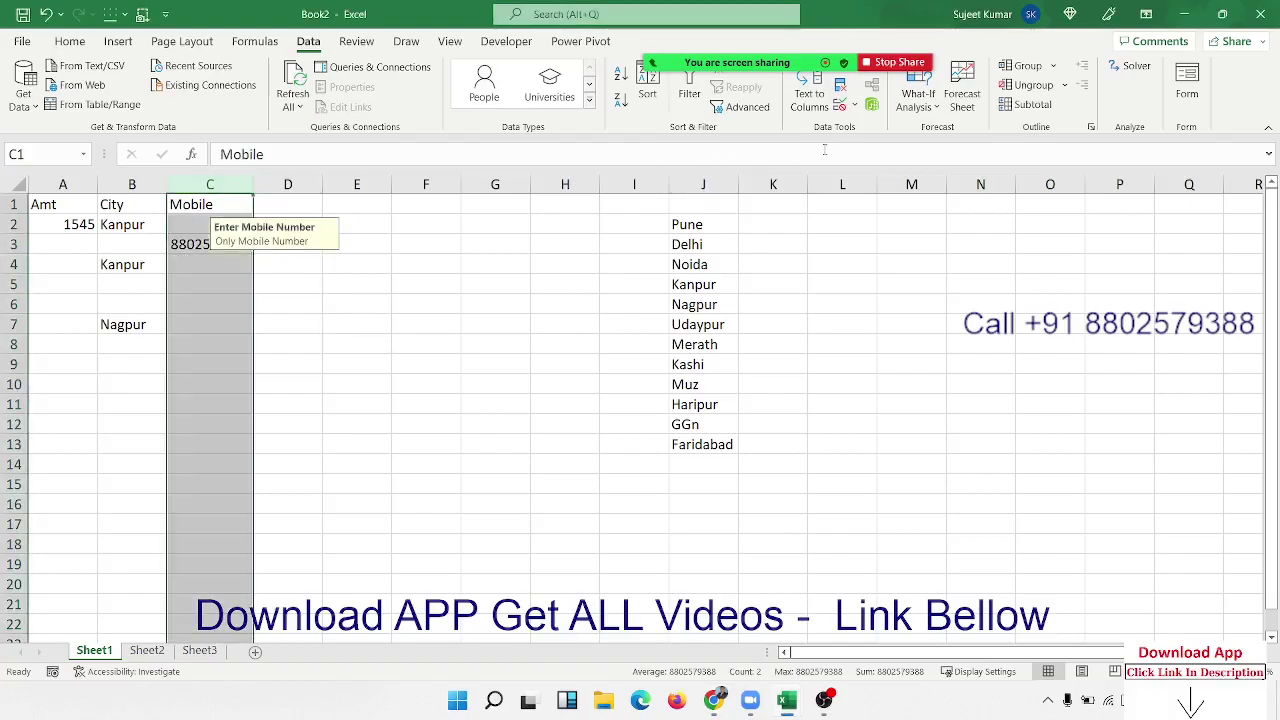
{"action": "left_click", "coordinate": [840, 106]}
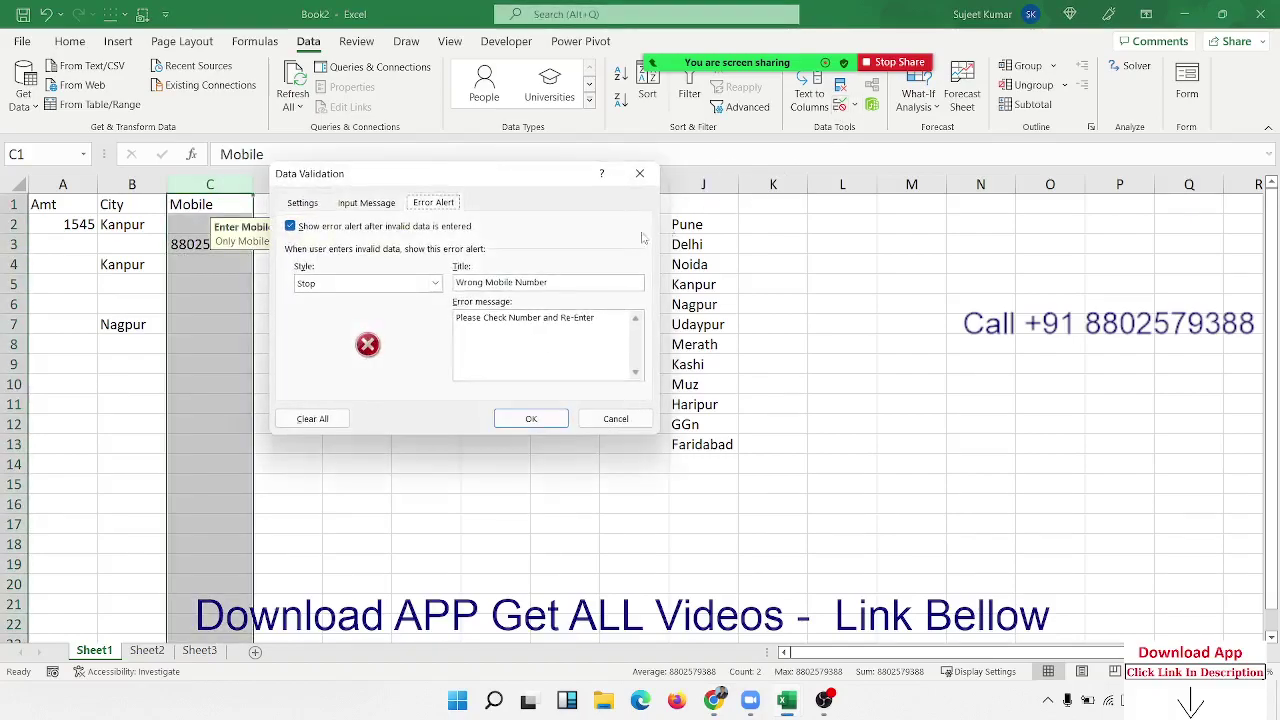
{"action": "left_click", "coordinate": [372, 287]}
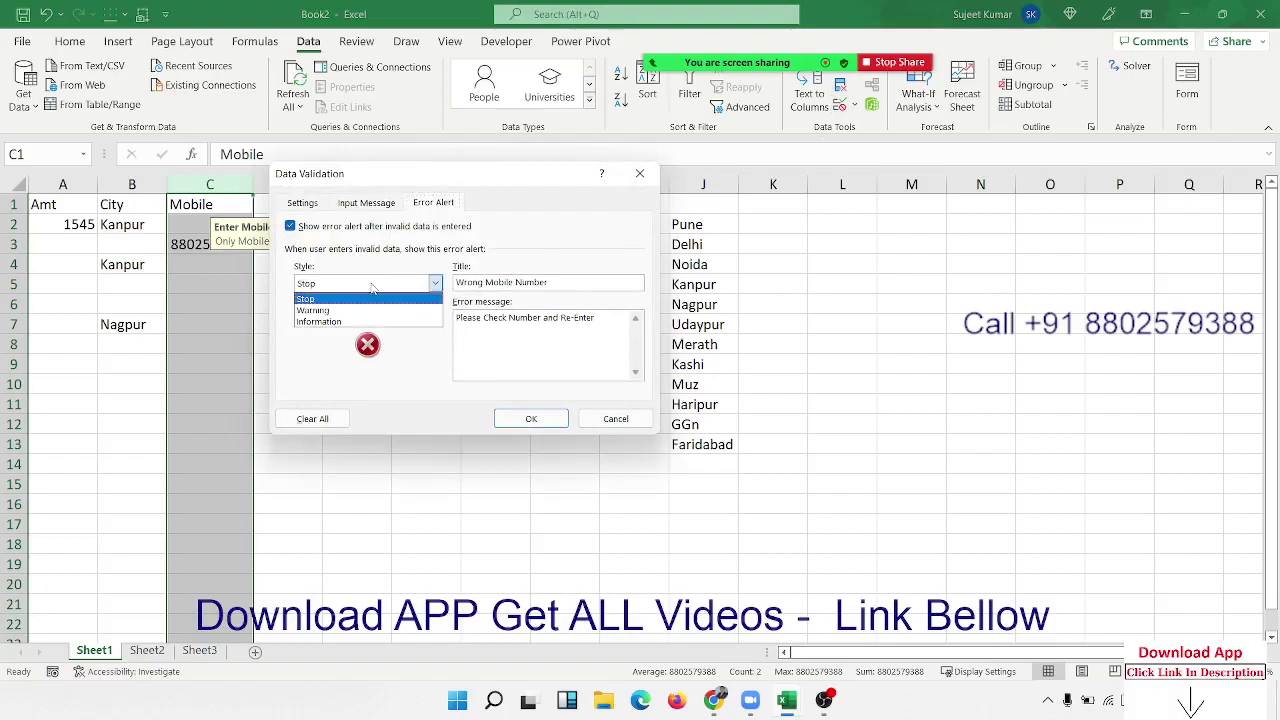
{"action": "left_click", "coordinate": [372, 287]}
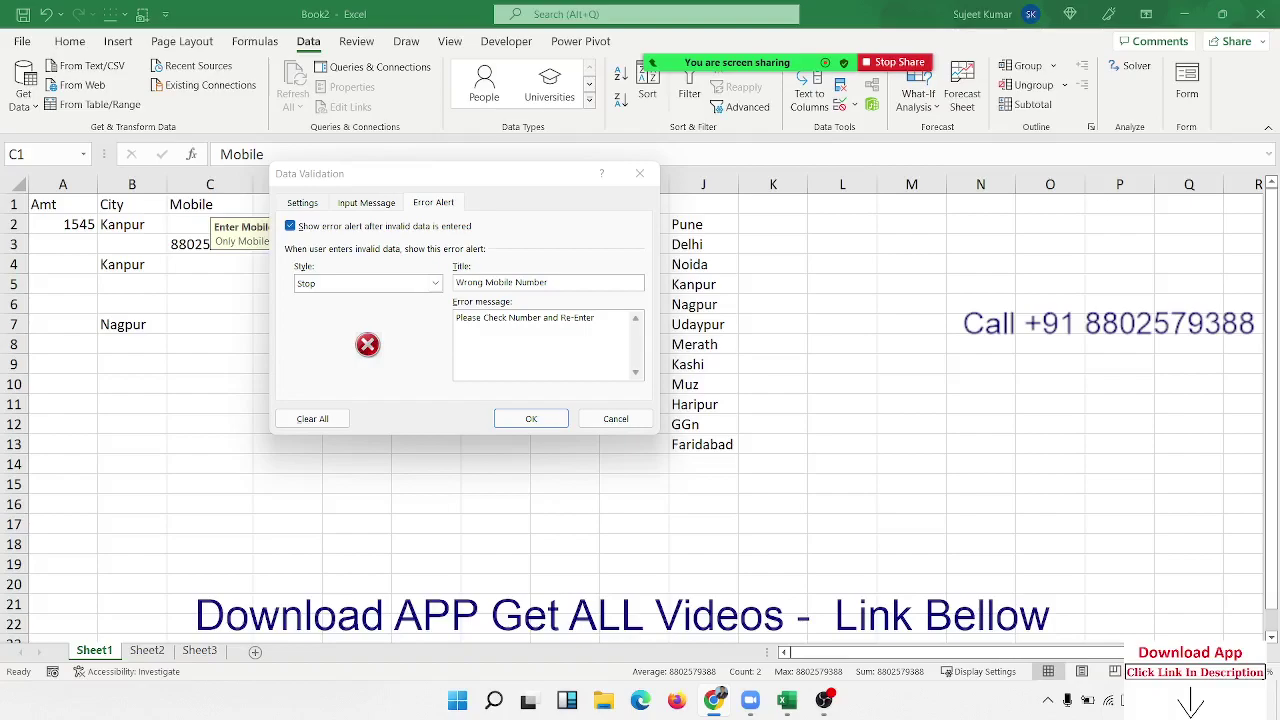
{"action": "left_click", "coordinate": [370, 283]}
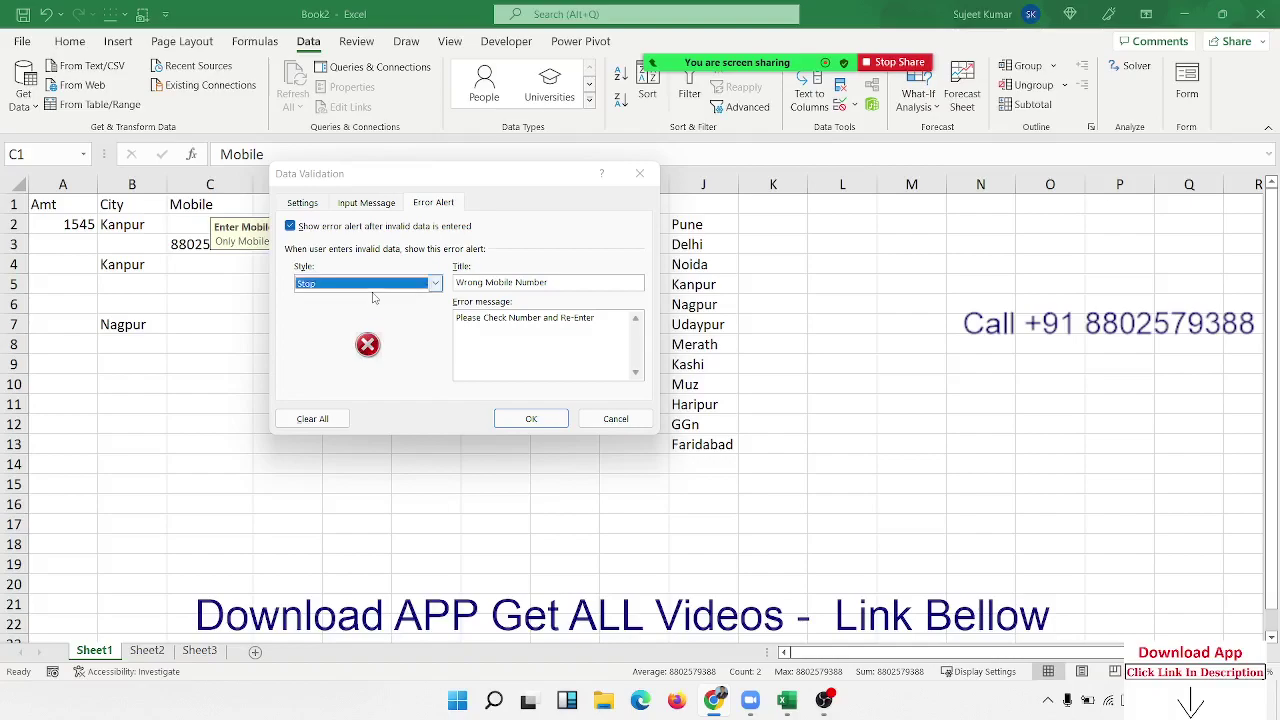
{"action": "left_click", "coordinate": [360, 308]}
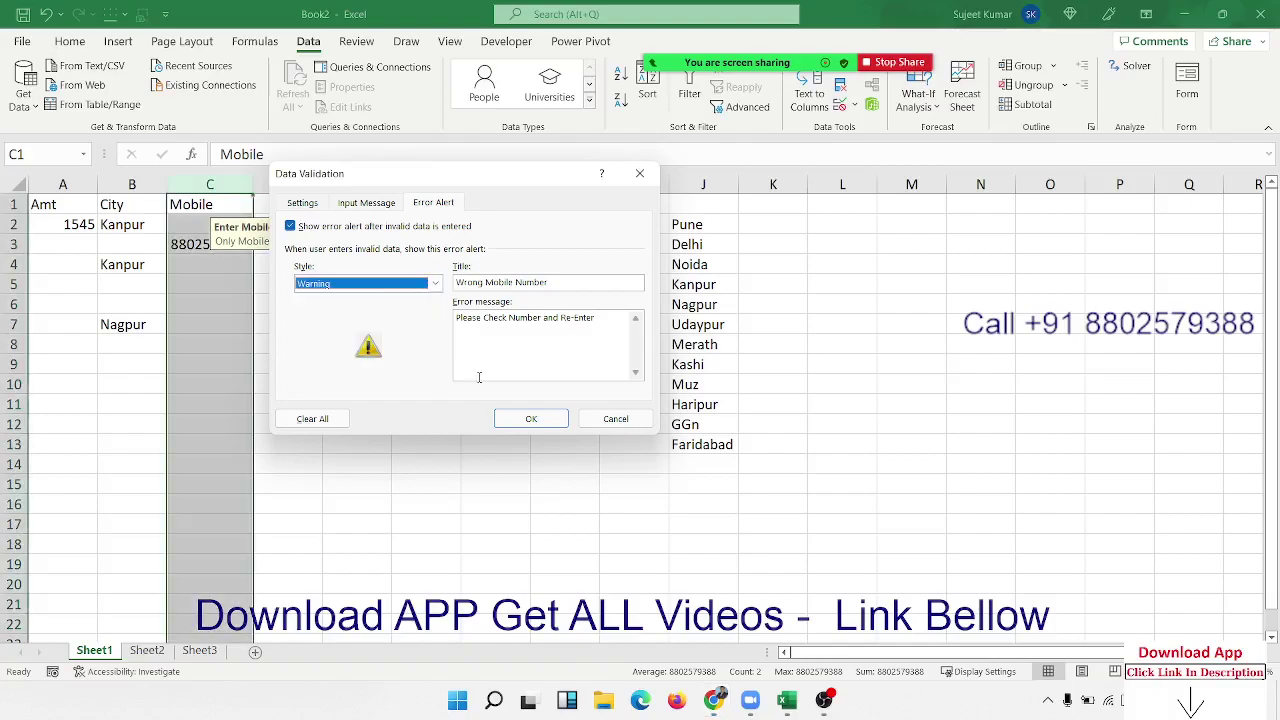
{"action": "left_click", "coordinate": [531, 418]}
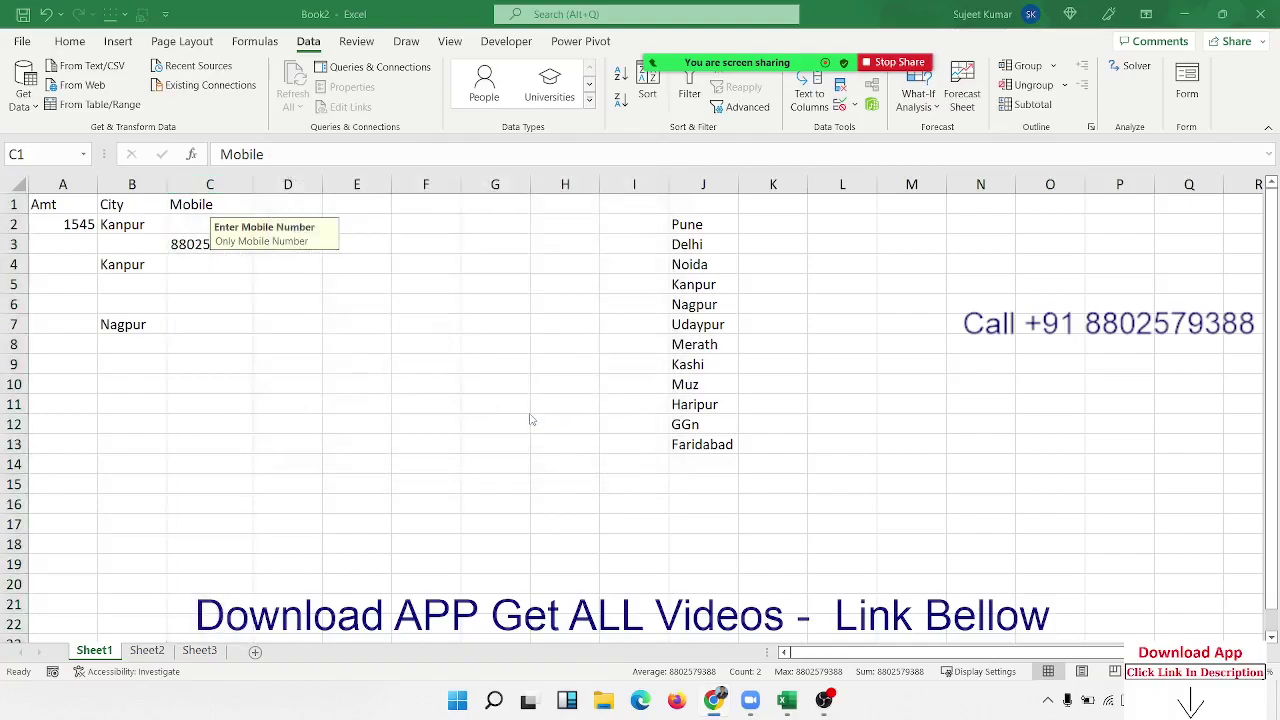
Enter 155 in C5 and keep it despite the warning.
{"action": "left_click", "coordinate": [205, 285]}
{"action": "type", "text": "155"}
{"action": "key", "text": "Return"}
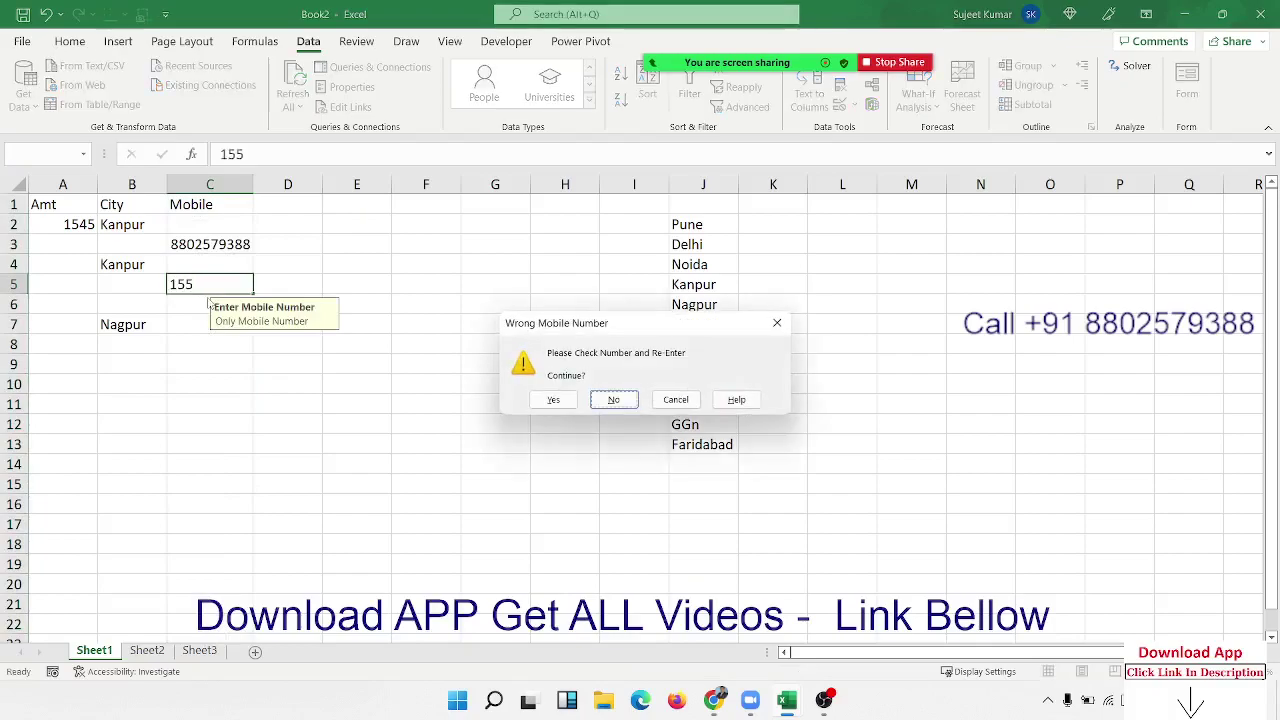
{"action": "left_click", "coordinate": [554, 399]}
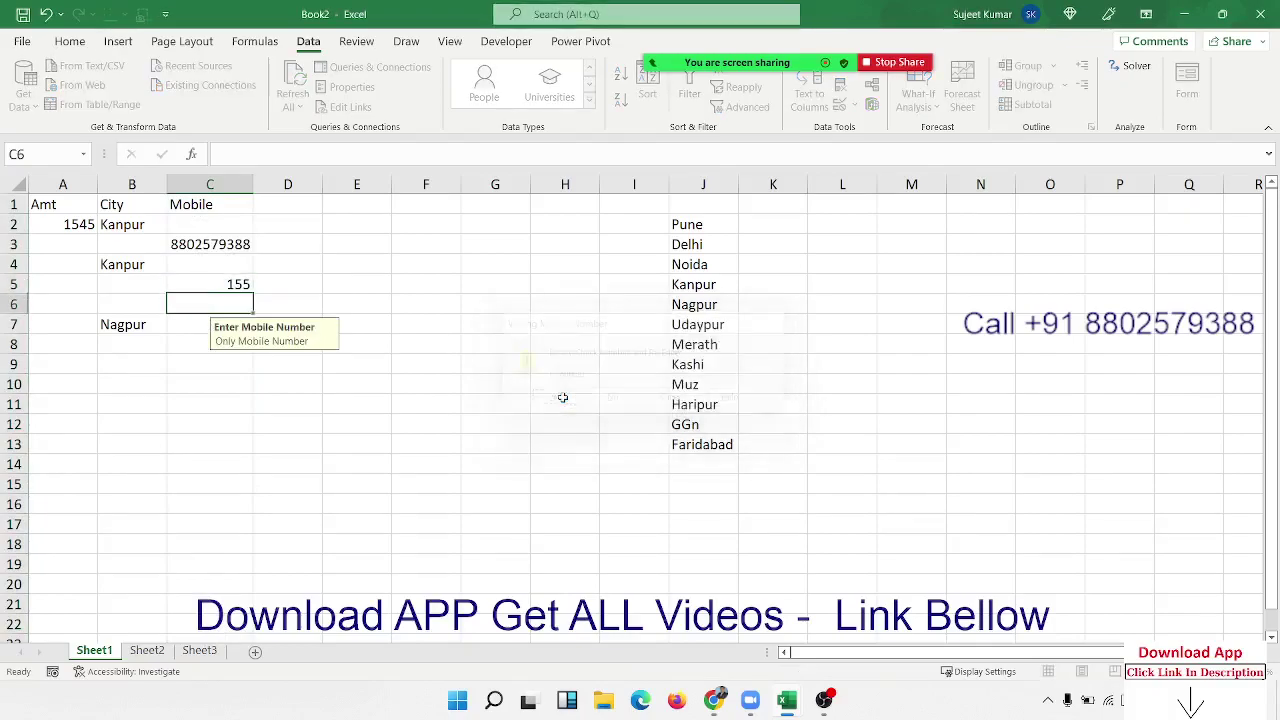
Switch column C's error alert style to Information.
{"action": "left_click", "coordinate": [209, 184]}
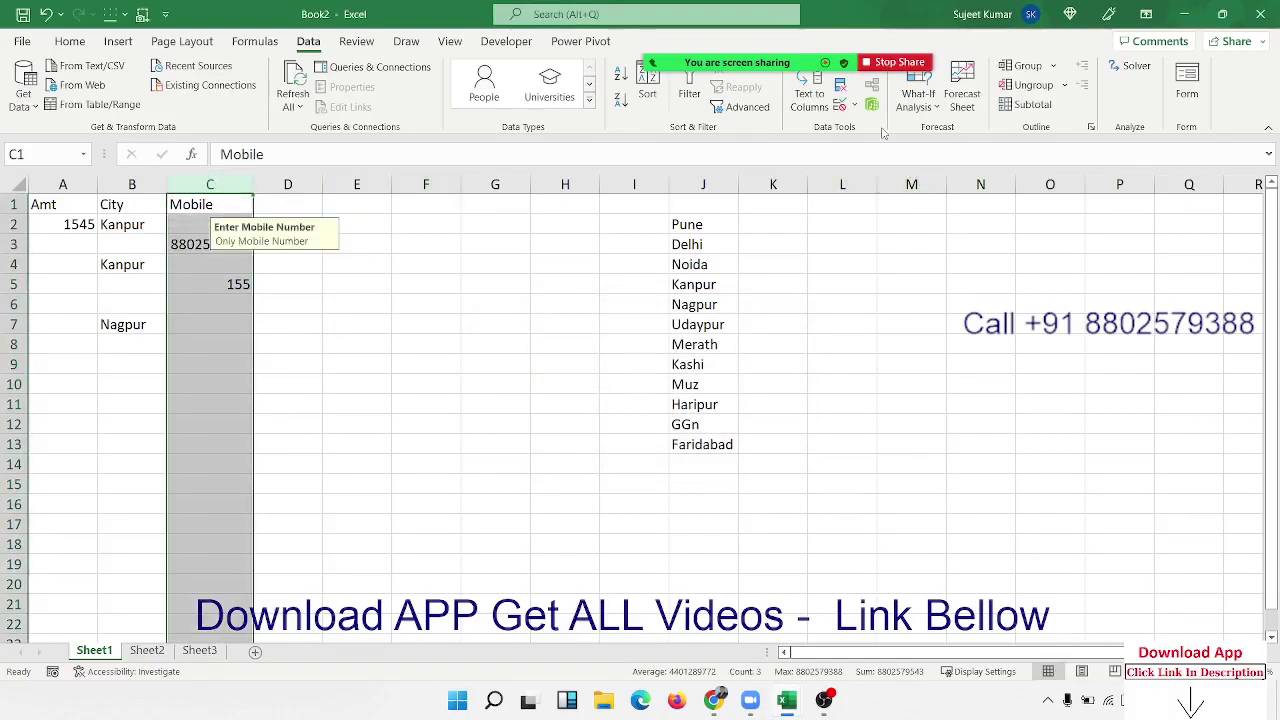
{"action": "left_click", "coordinate": [838, 107]}
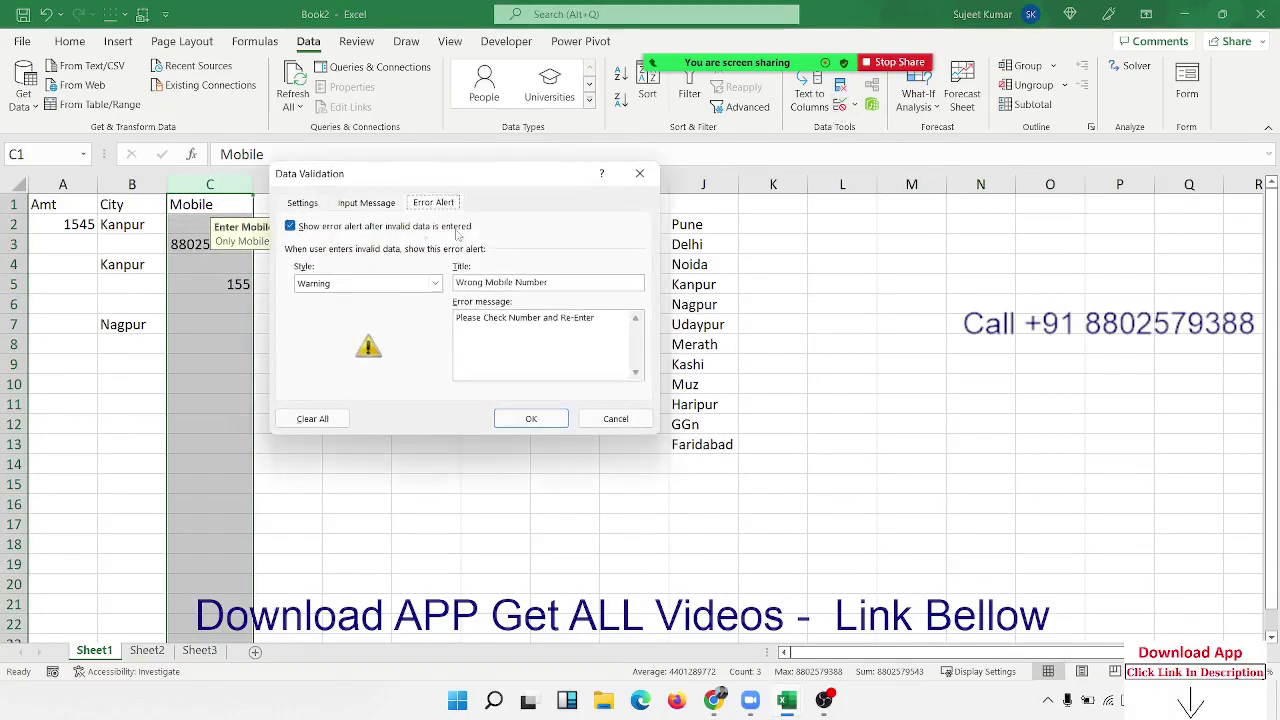
{"action": "left_click", "coordinate": [300, 285]}
{"action": "left_click", "coordinate": [311, 323]}
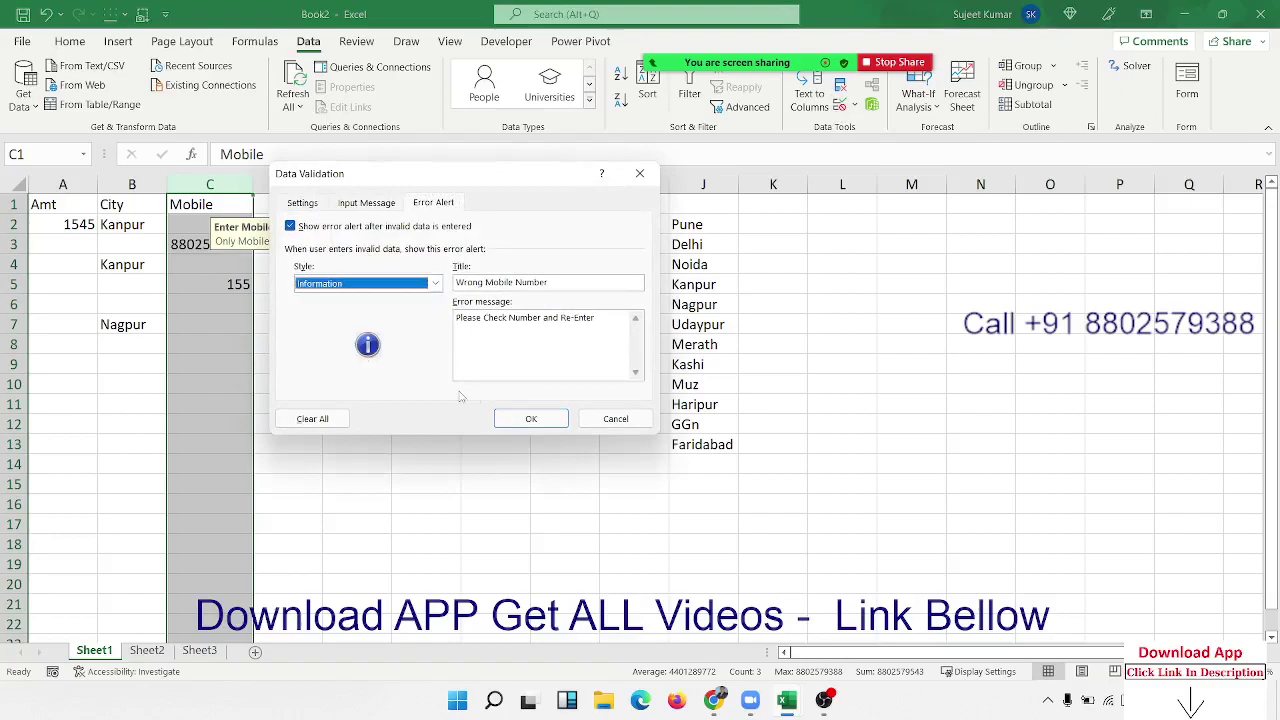
{"action": "left_click", "coordinate": [531, 418]}
{"action": "left_click", "coordinate": [220, 377]}
Enter 15 in C10 and keep it past the Information alert.
{"action": "type", "text": "15"}
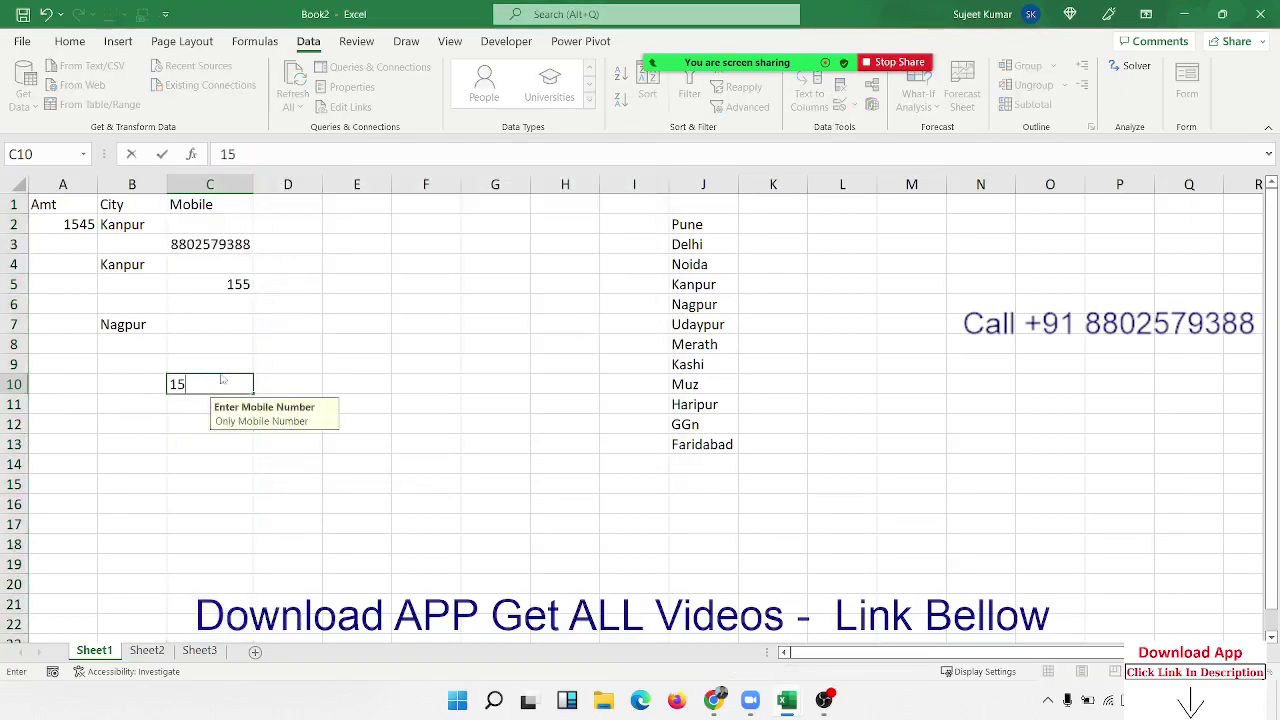
{"action": "key", "text": "Return"}
{"action": "left_click", "coordinate": [587, 395]}
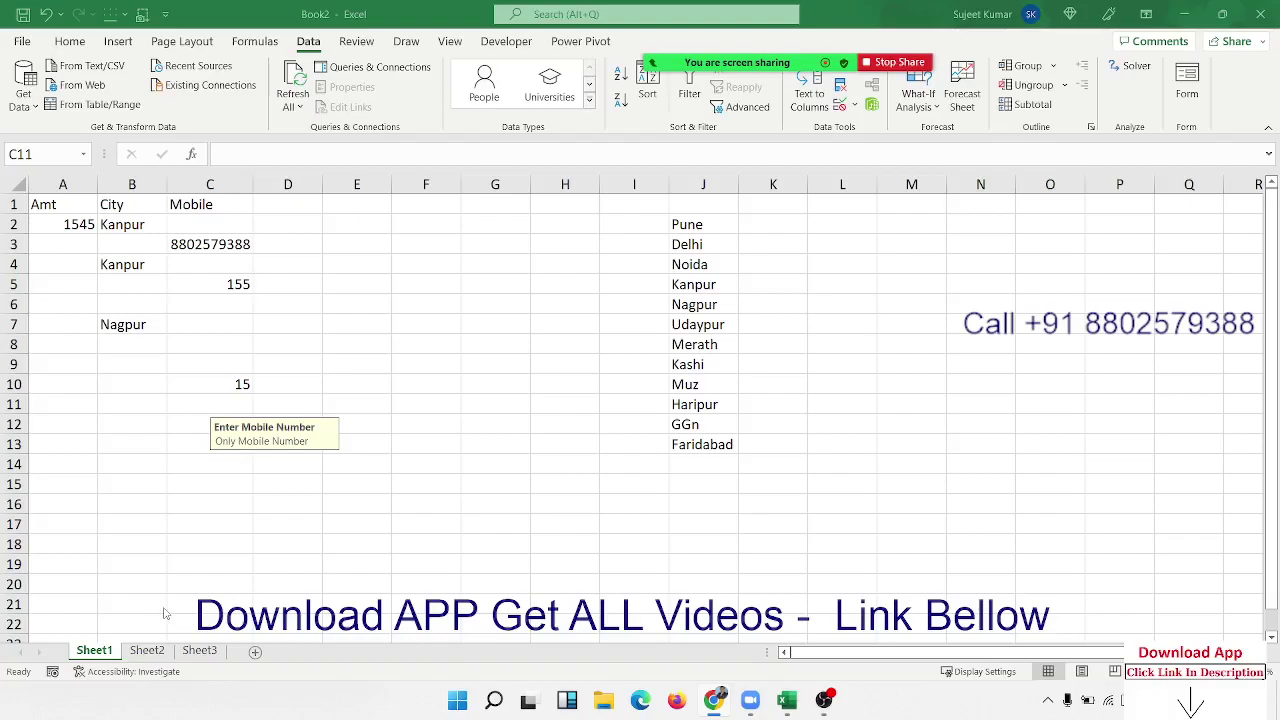
{"action": "left_click", "coordinate": [150, 653]}
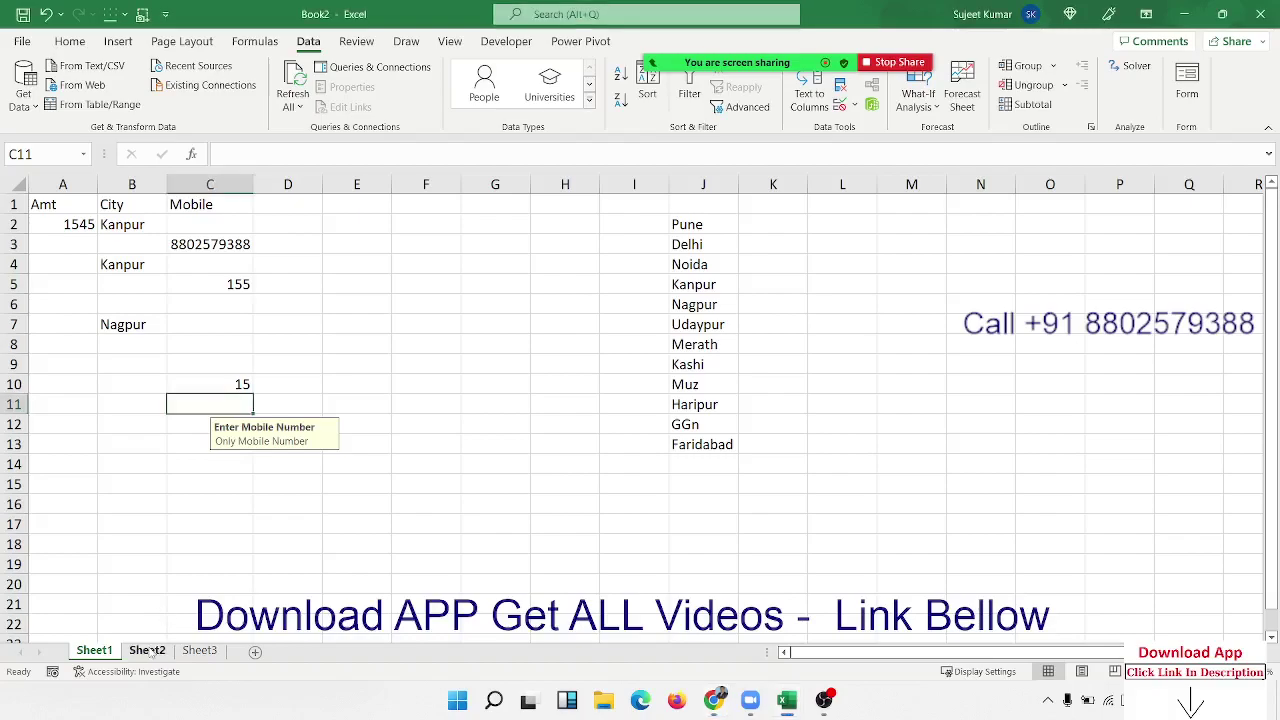
On Sheet2, replace the Mobile entry in A1 with the heading A/c and select column A.
{"action": "left_click", "coordinate": [148, 651]}
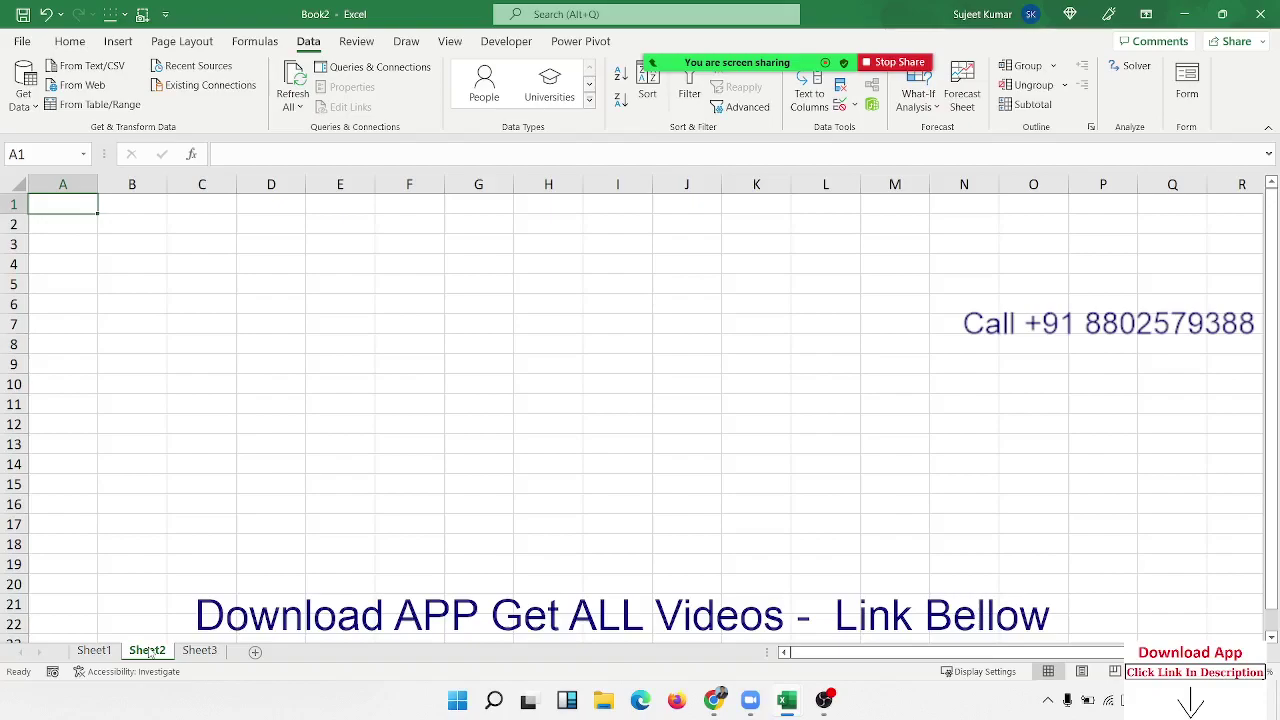
{"action": "type", "text": "Mob"}
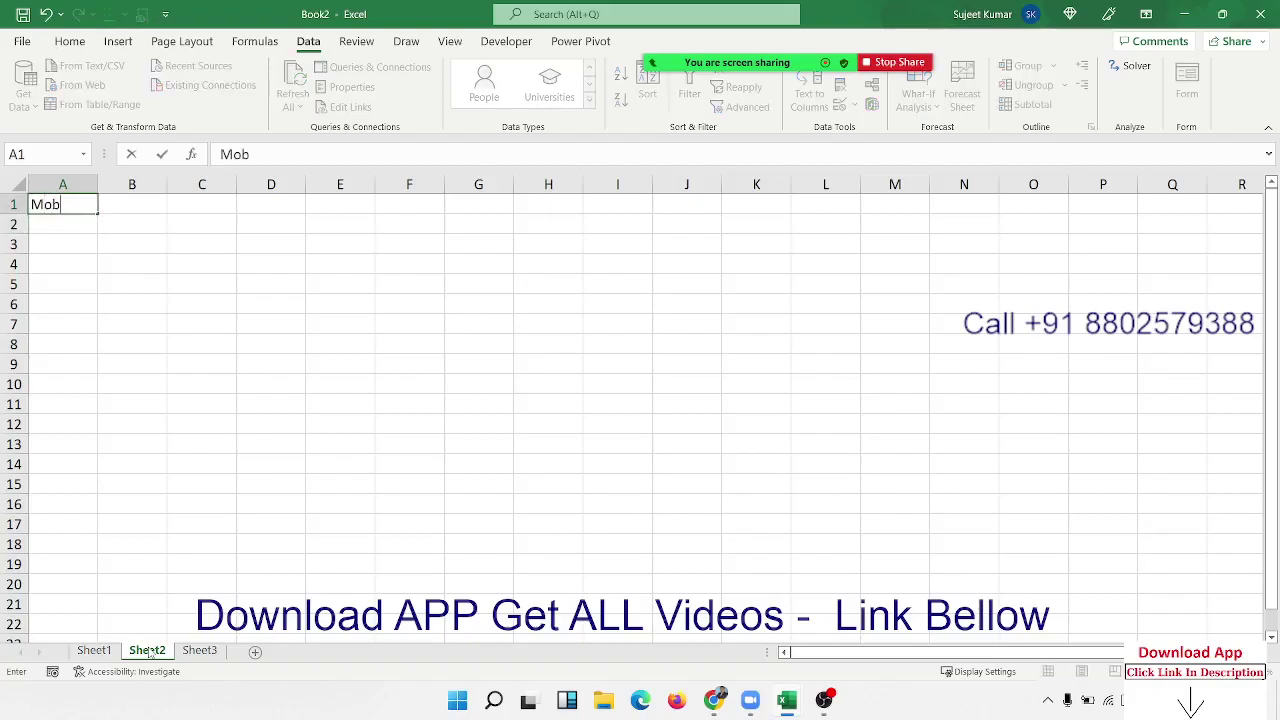
{"action": "type", "text": "ile"}
{"action": "key", "text": "ctrl+Return"}
{"action": "type", "text": "A/c"}
{"action": "key", "text": "Return"}
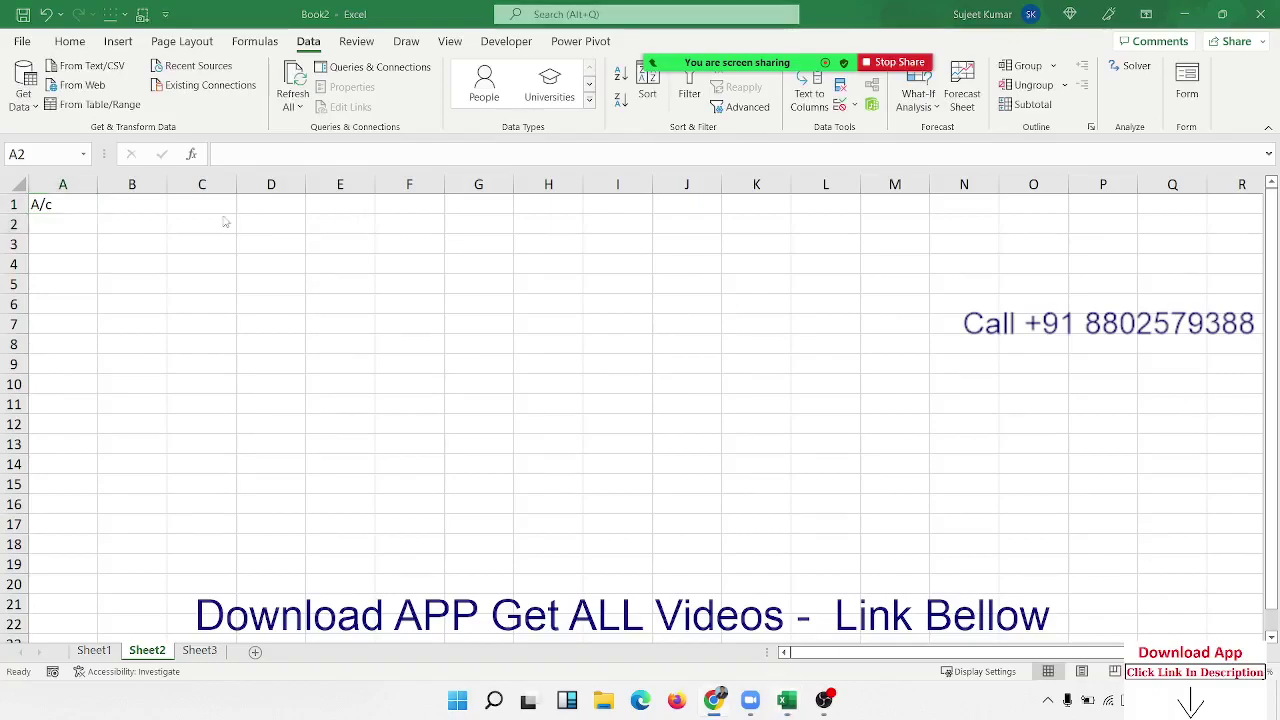
{"action": "left_click", "coordinate": [62, 184]}
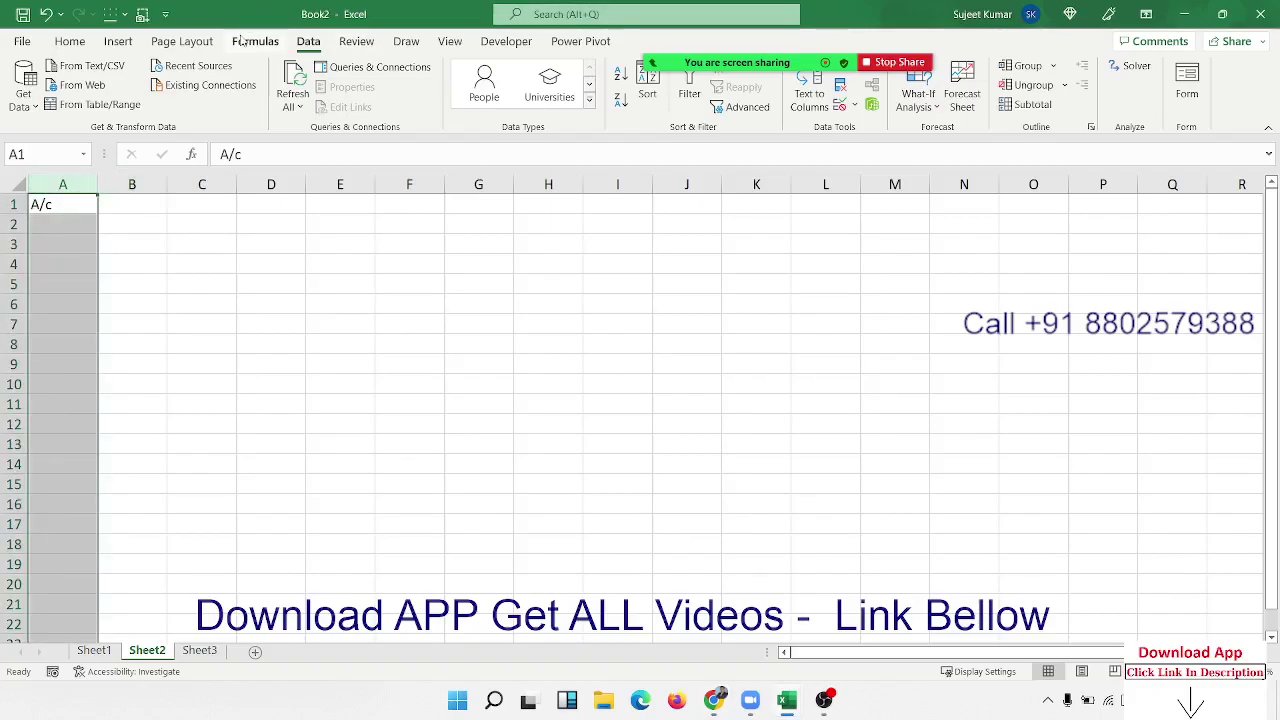
{"action": "key", "text": "alt+m"}
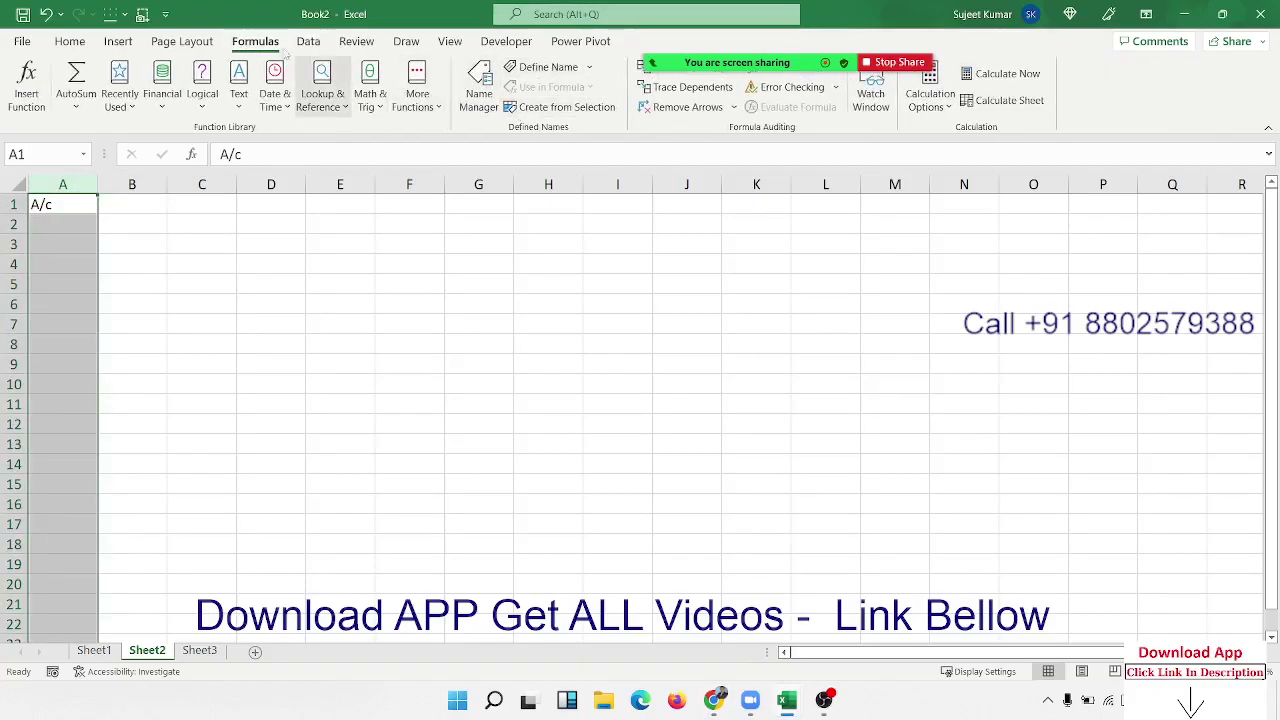
{"action": "left_click", "coordinate": [70, 42]}
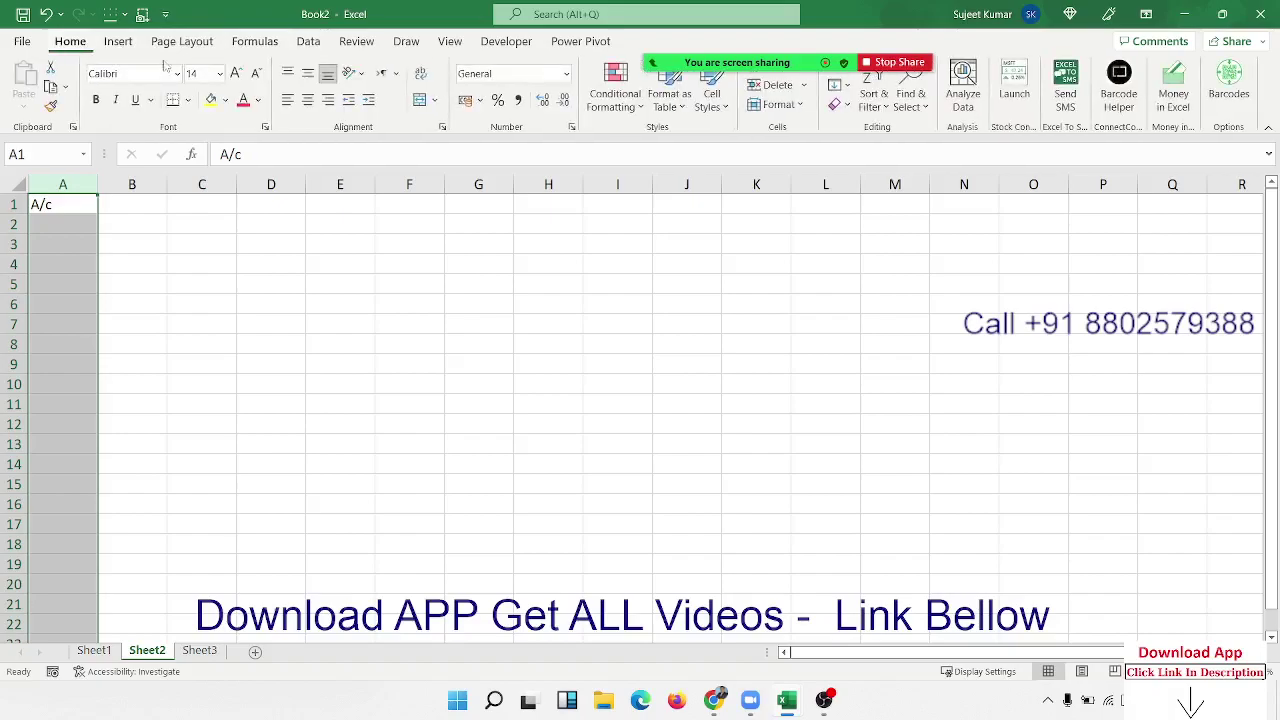
{"action": "left_click", "coordinate": [616, 98]}
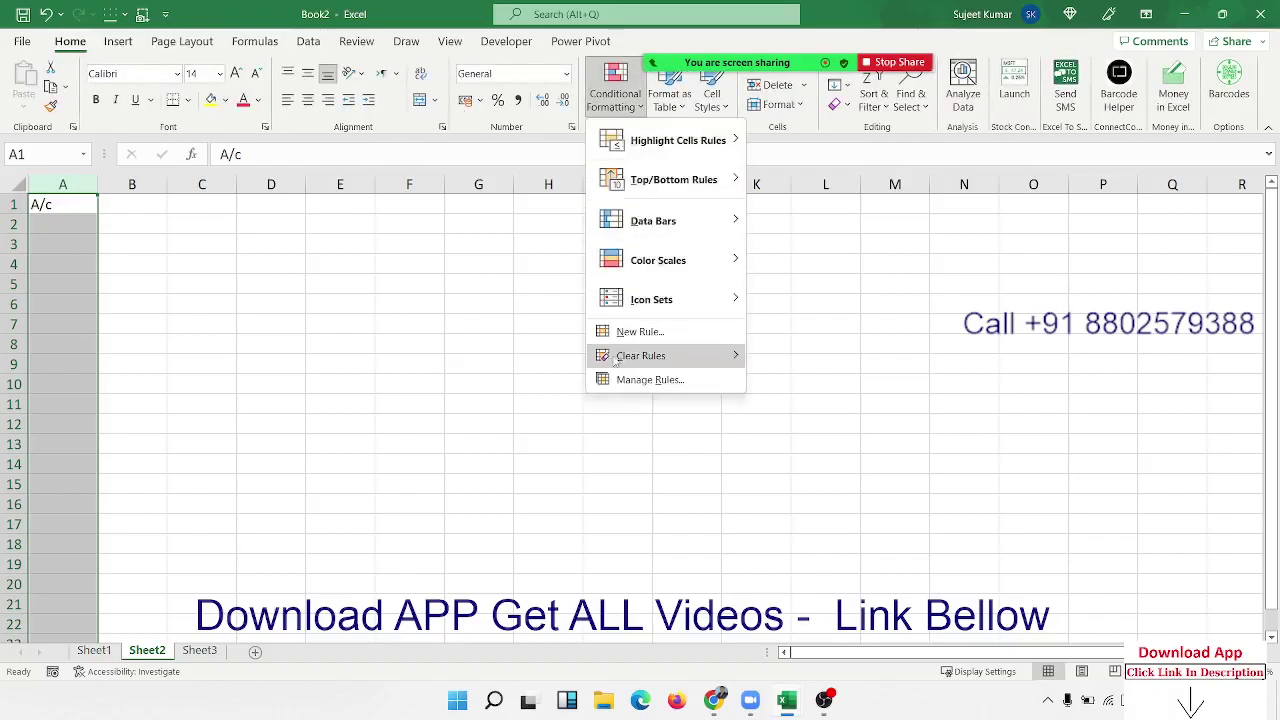
{"action": "mouse_move", "coordinate": [672, 147]}
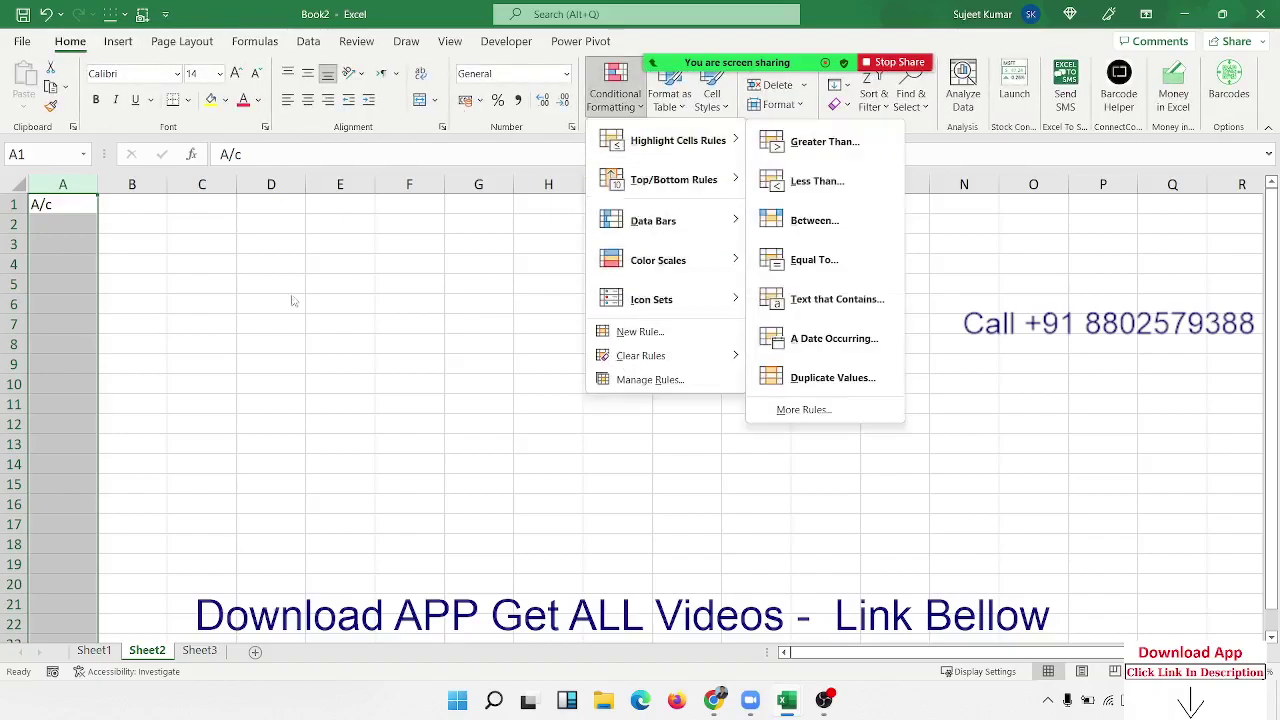
{"action": "left_click", "coordinate": [77, 280]}
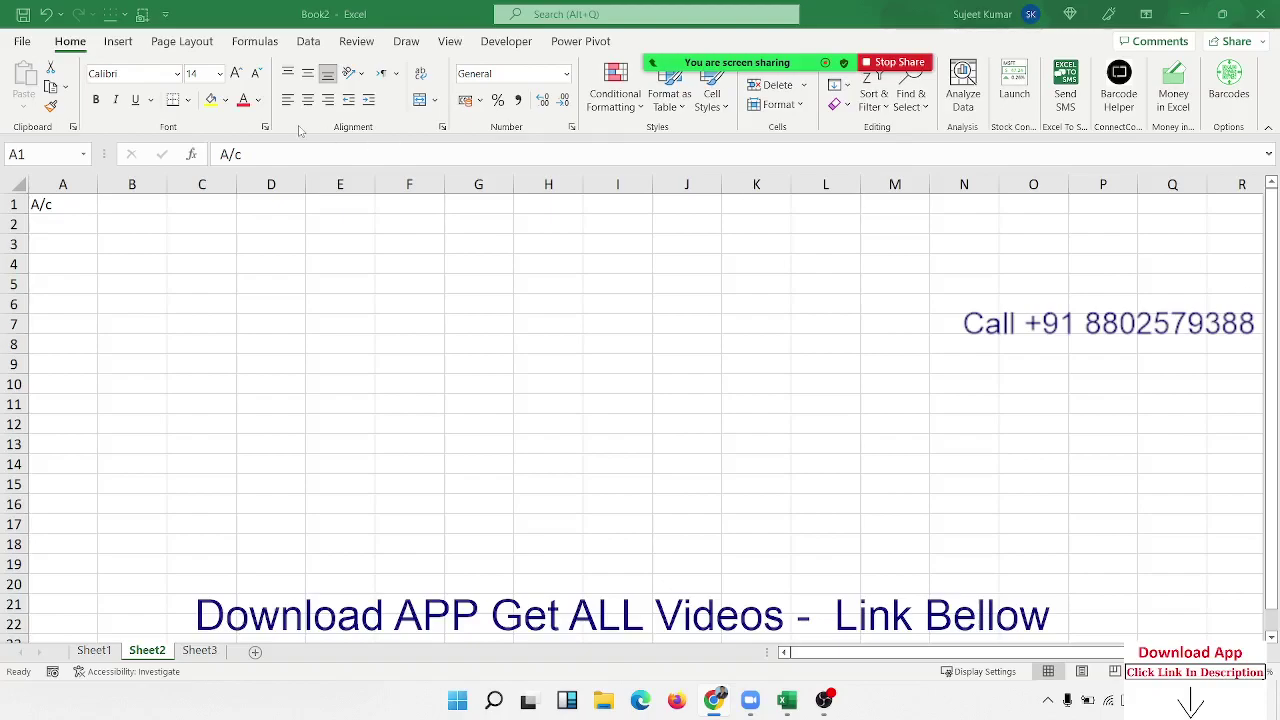
{"action": "key", "text": "ctrl+space"}
Select A2 and open its Data Validation settings, keeping the Stop error alert style.
{"action": "left_click", "coordinate": [72, 228]}
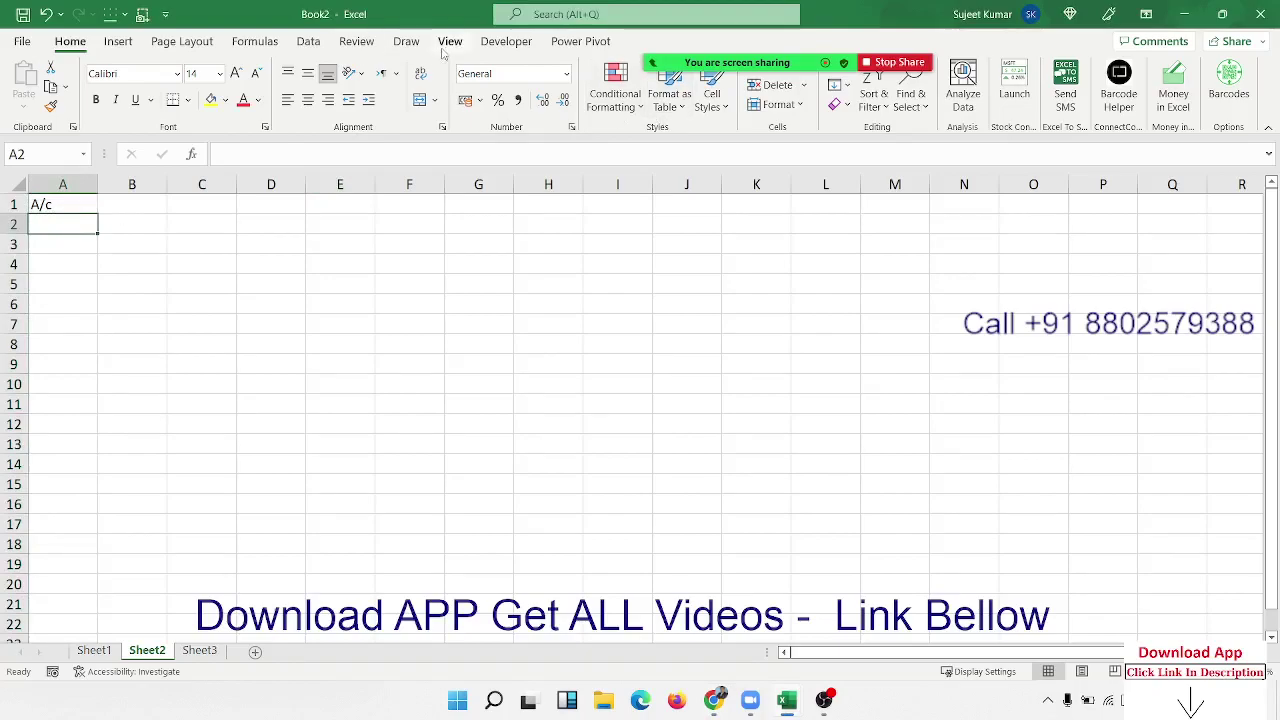
{"action": "left_click", "coordinate": [308, 41]}
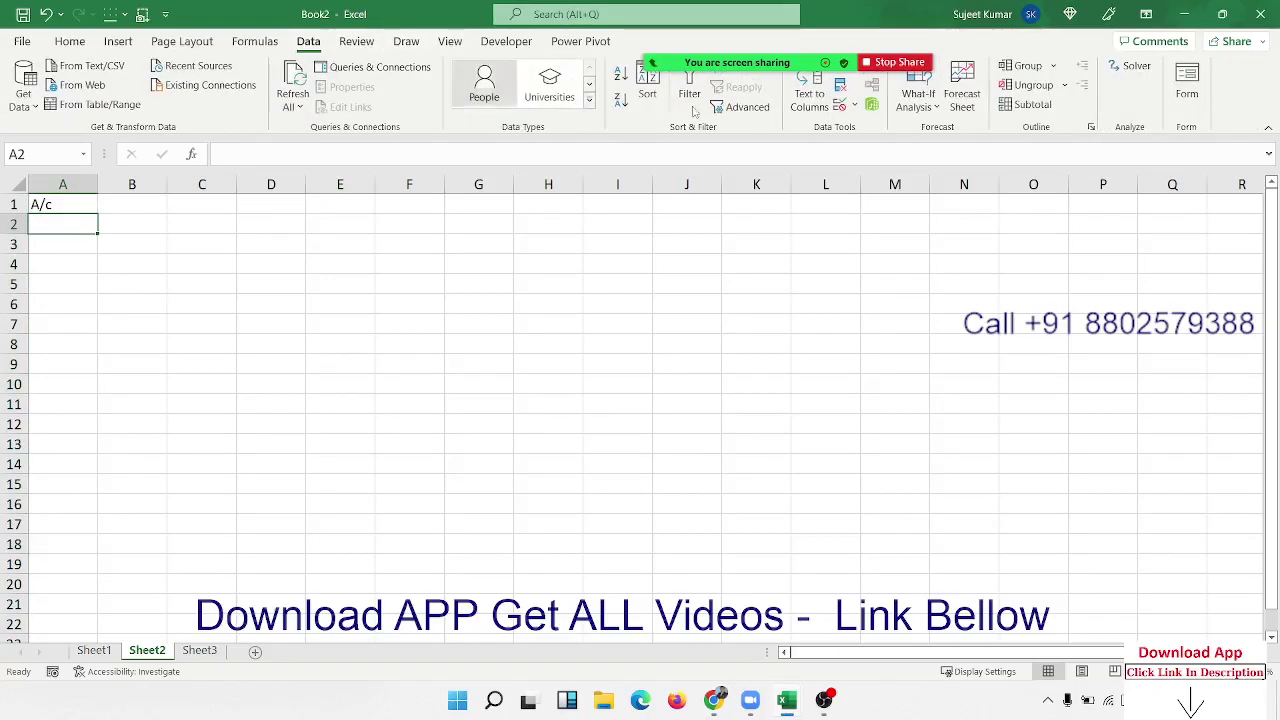
{"action": "left_click", "coordinate": [845, 107]}
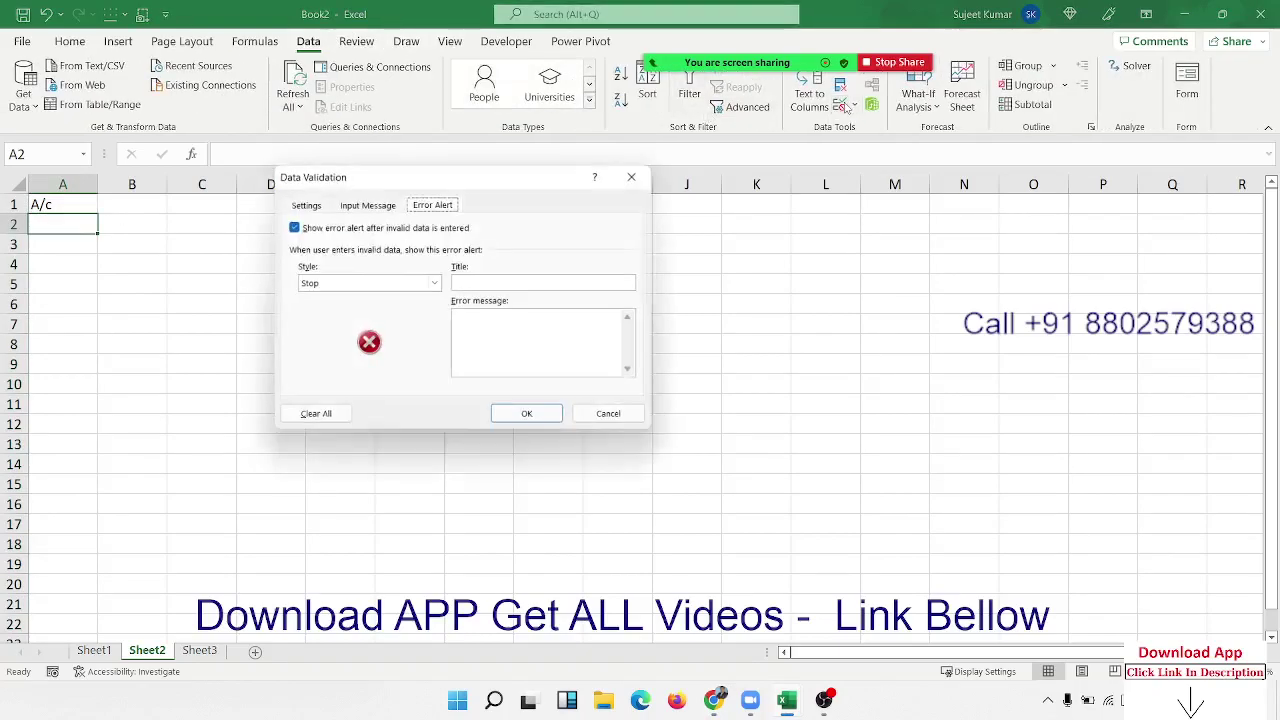
{"action": "left_click", "coordinate": [375, 285]}
{"action": "left_click", "coordinate": [375, 288]}
{"action": "left_click", "coordinate": [312, 205]}
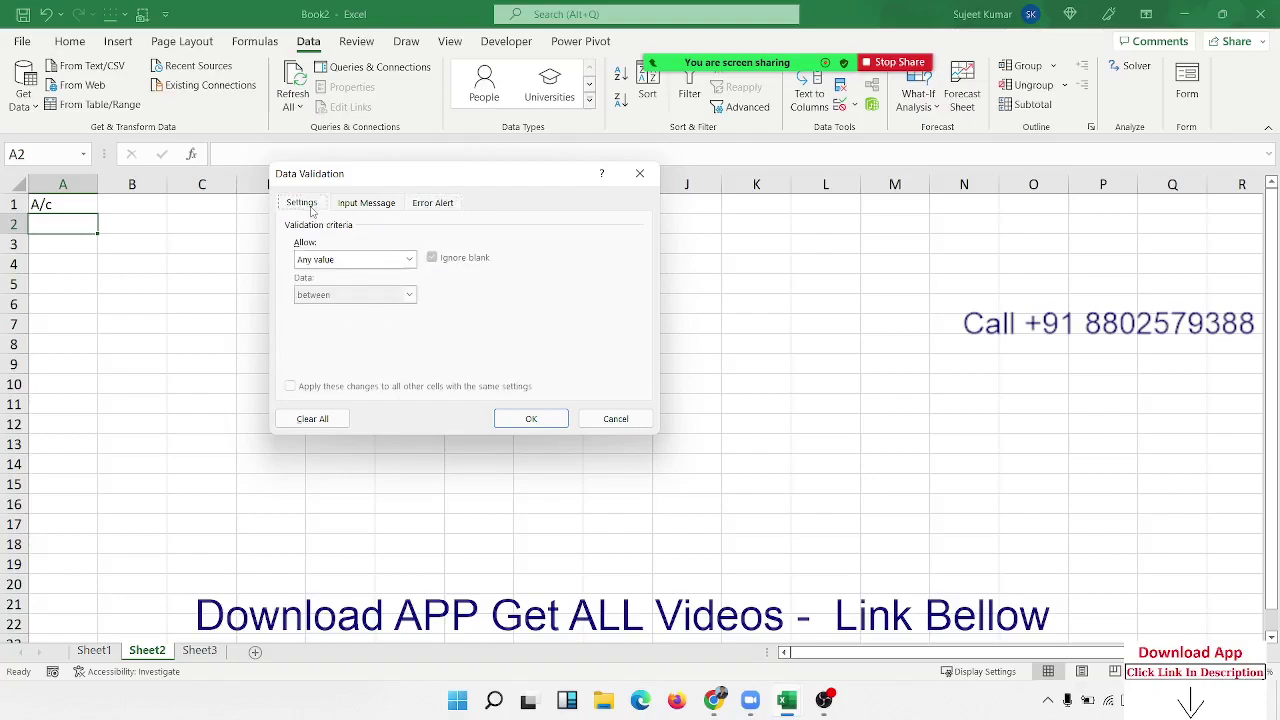
Set Allow to Custom with the formula =countif(a:a,a2)>1 and apply it to A2.
{"action": "left_click", "coordinate": [316, 261]}
{"action": "left_click", "coordinate": [318, 355]}
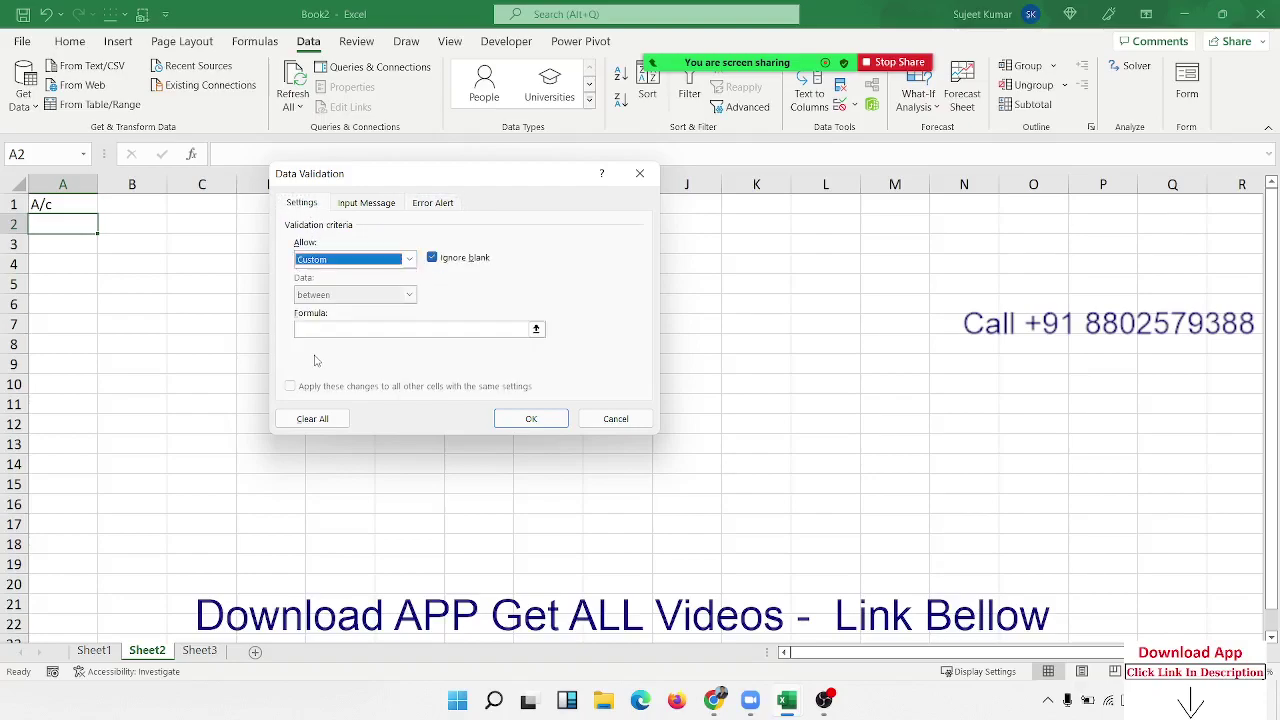
{"action": "left_click", "coordinate": [329, 332]}
{"action": "type", "text": "=cou"}
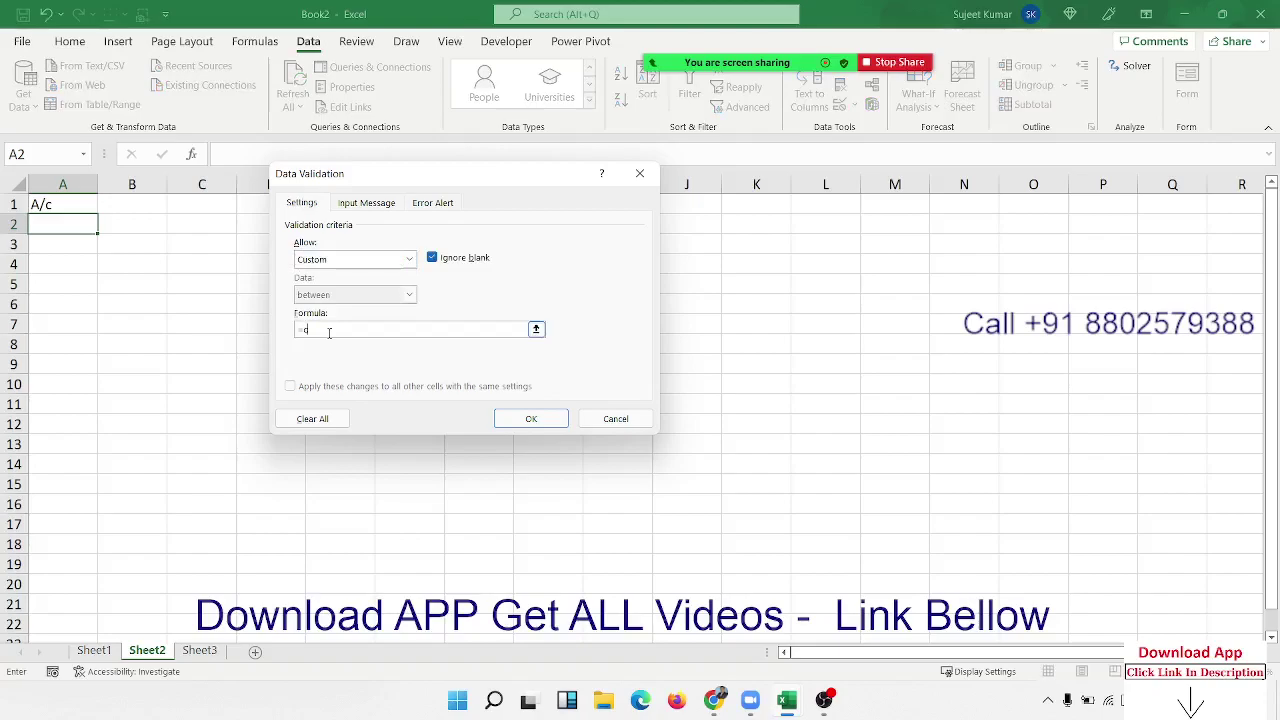
{"action": "type", "text": "nti"}
{"action": "type", "text": "a:a,a2)>1"}
{"action": "key", "text": "Return"}
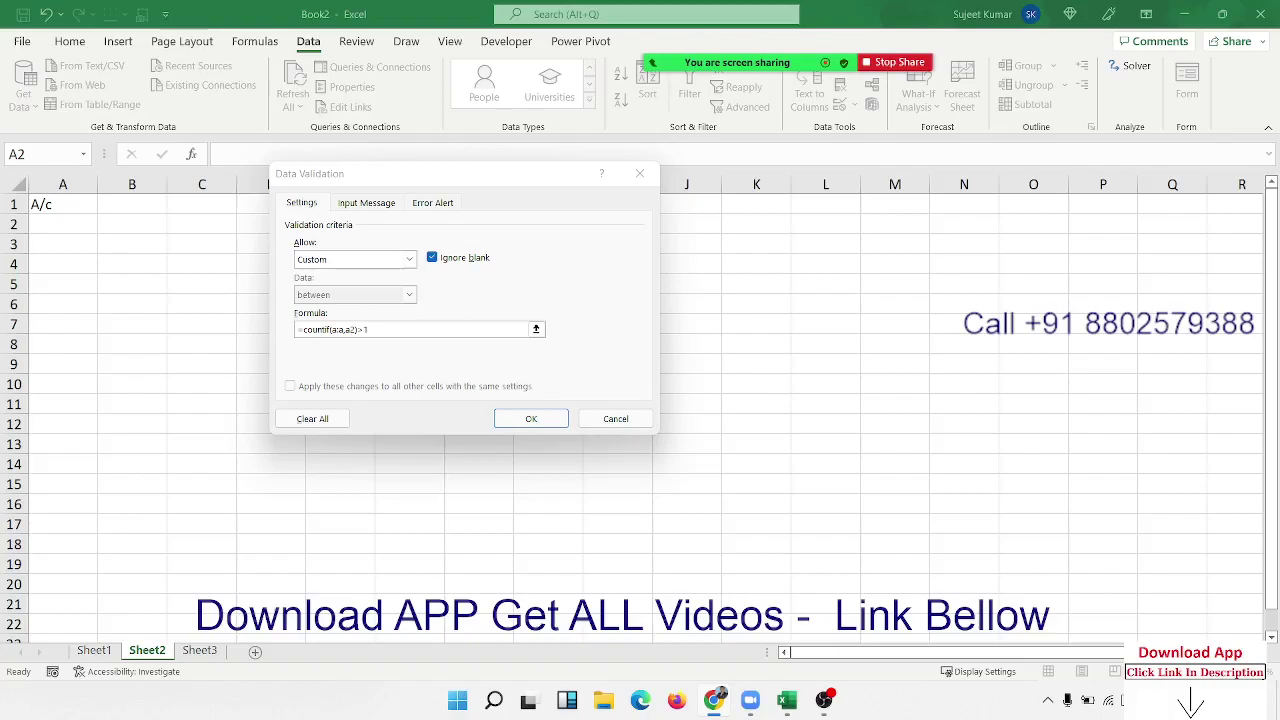
{"action": "left_click", "coordinate": [452, 334]}
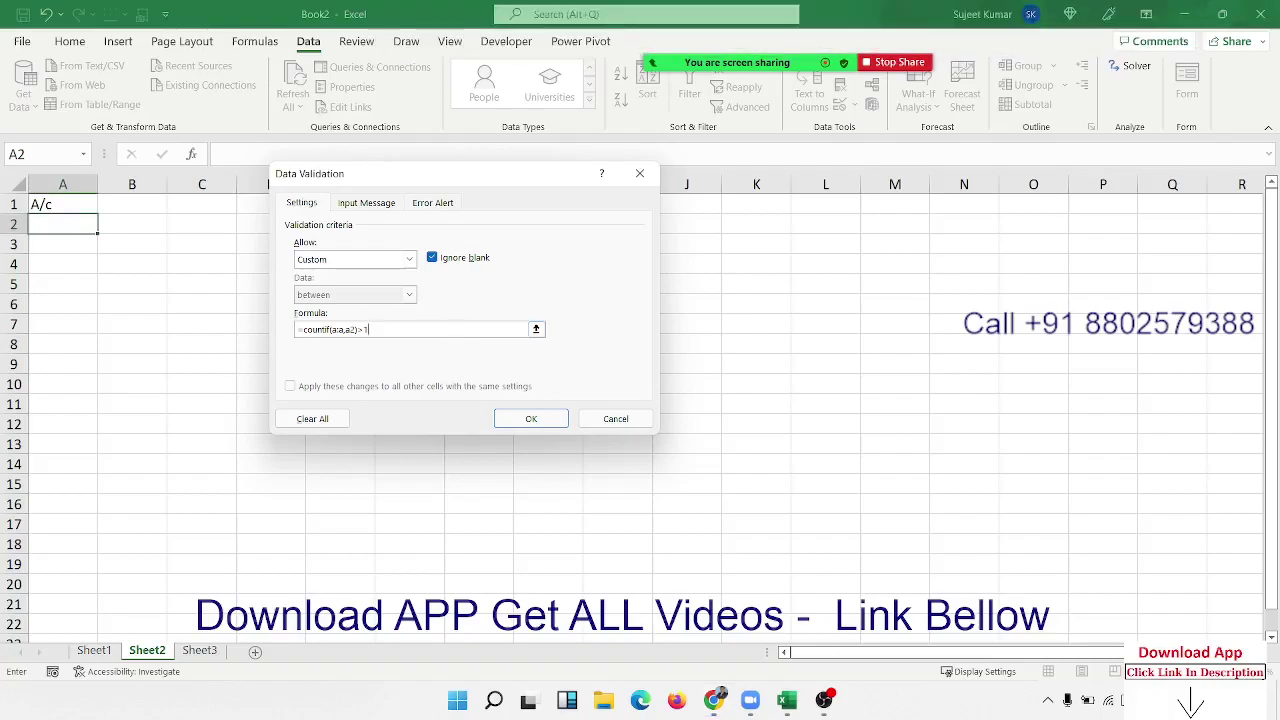
{"action": "left_click", "coordinate": [511, 424]}
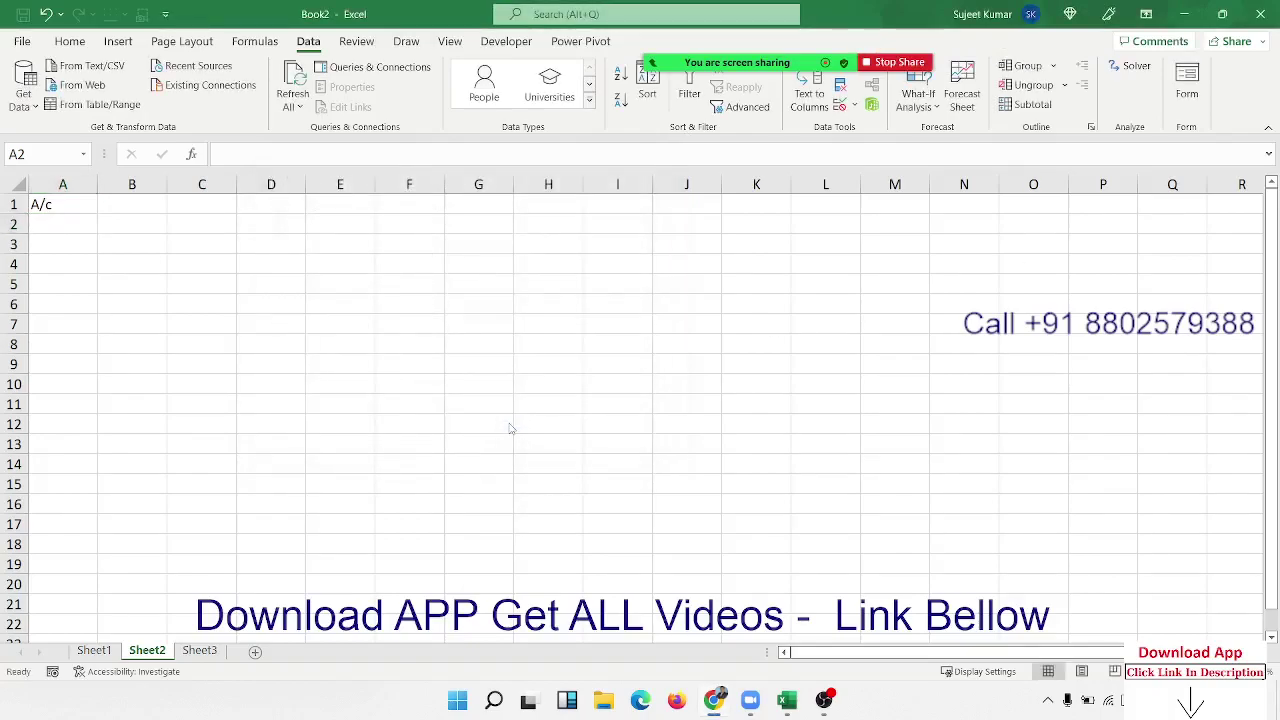
Test A2 by entering 15 and then 1, dismissing each rejection.
{"action": "left_click", "coordinate": [64, 229]}
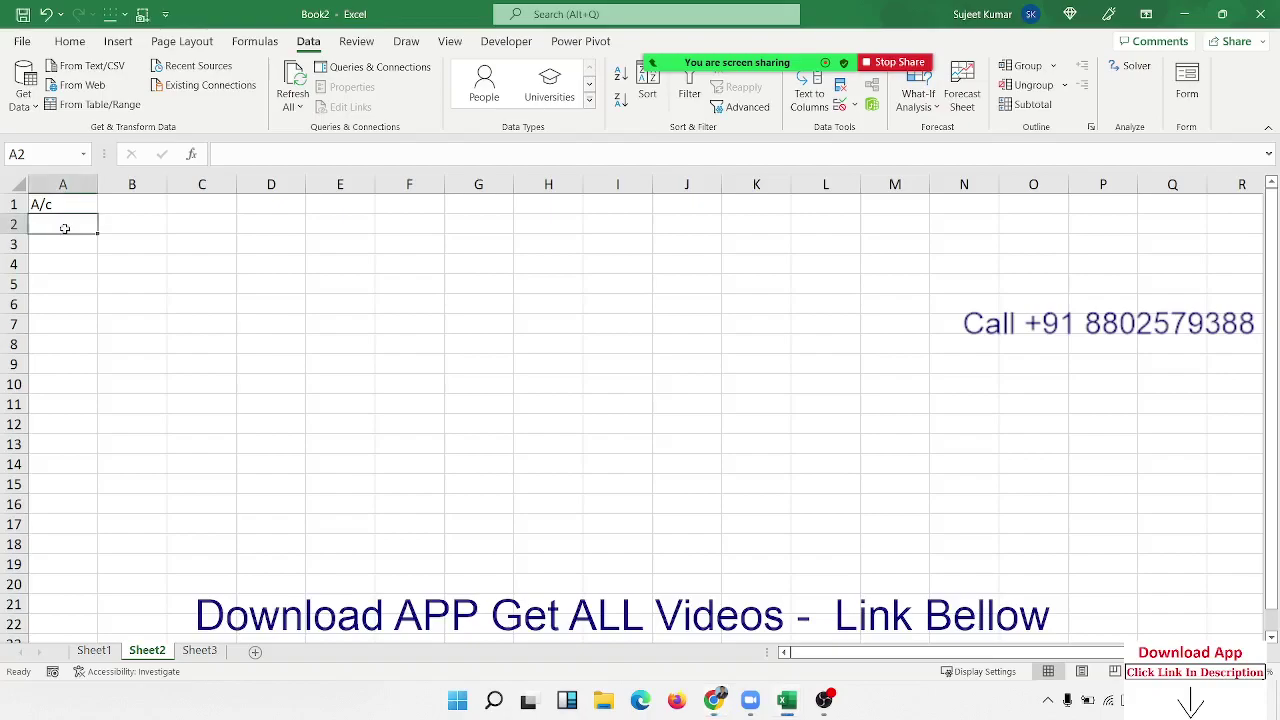
{"action": "type", "text": "15"}
{"action": "key", "text": "Return"}
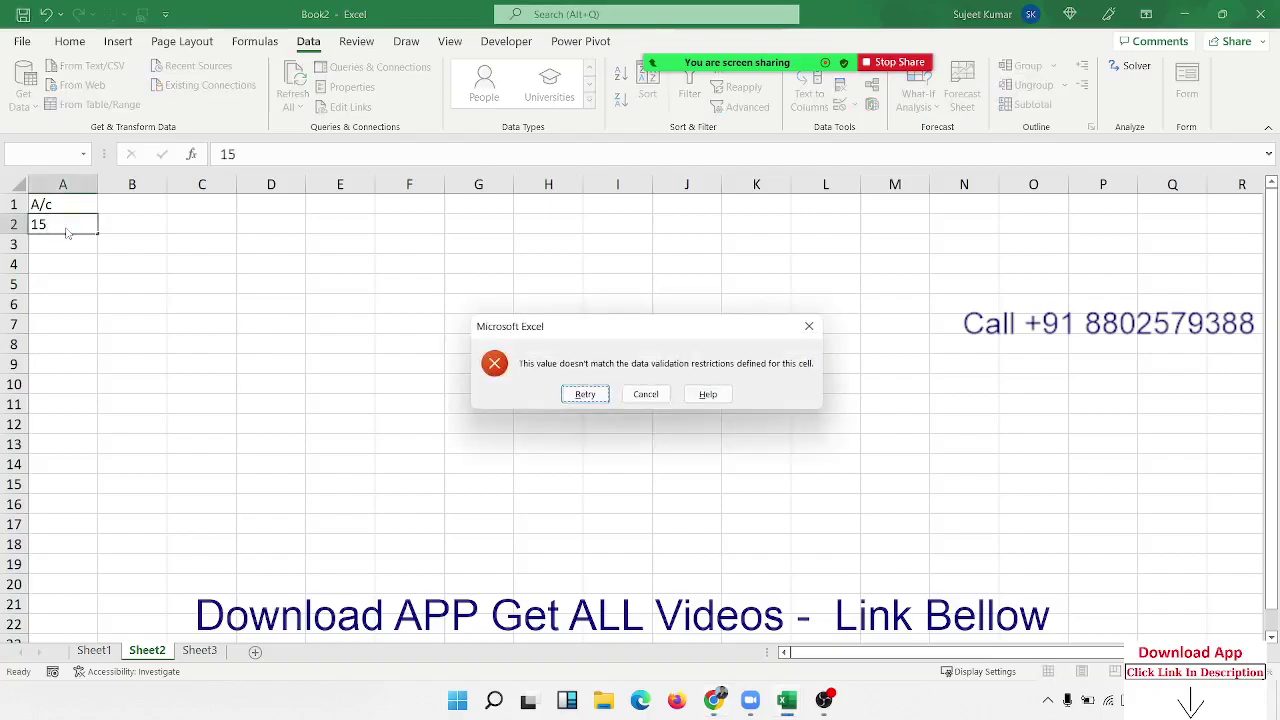
{"action": "key", "text": "Escape"}
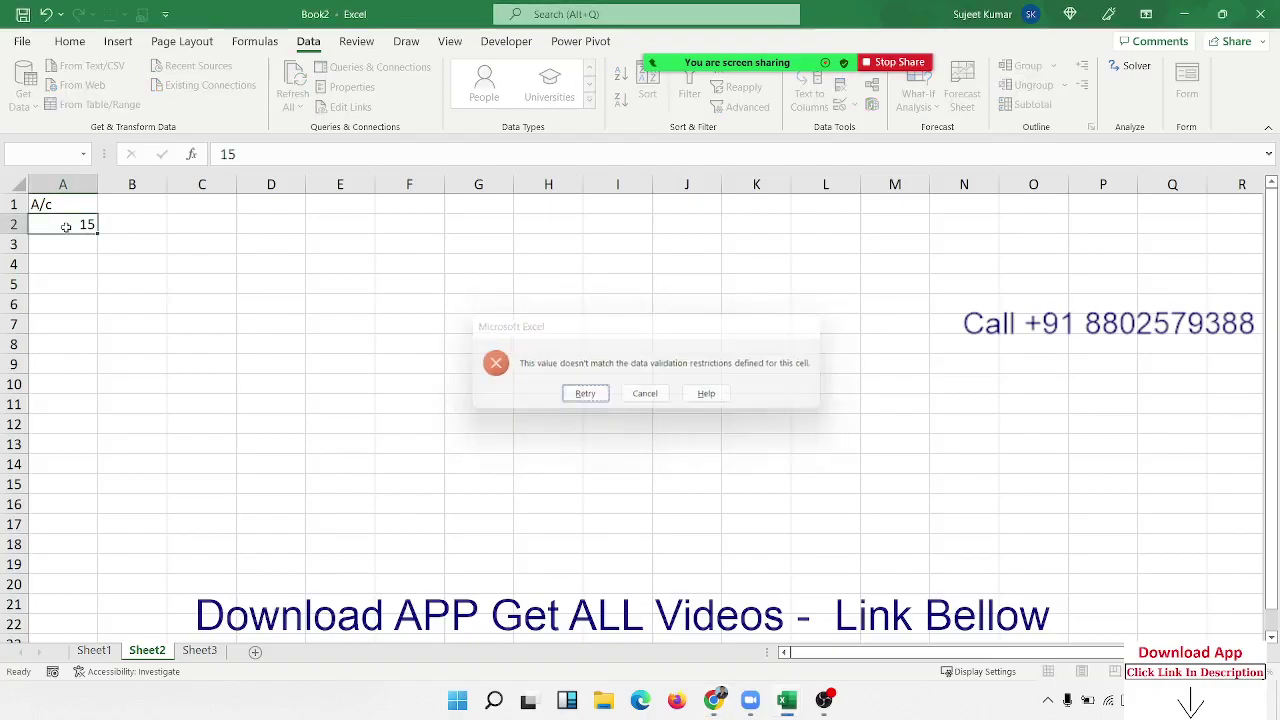
{"action": "type", "text": "1"}
{"action": "key", "text": "Return"}
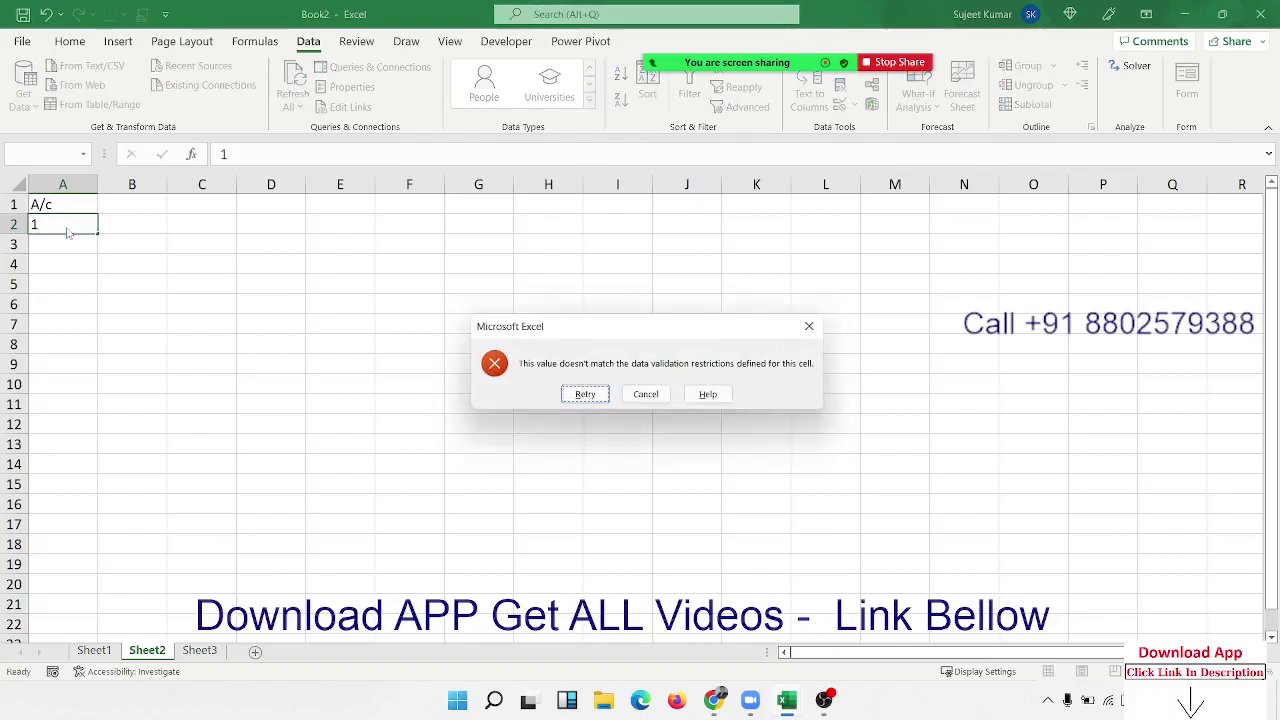
{"action": "key", "text": "Escape"}
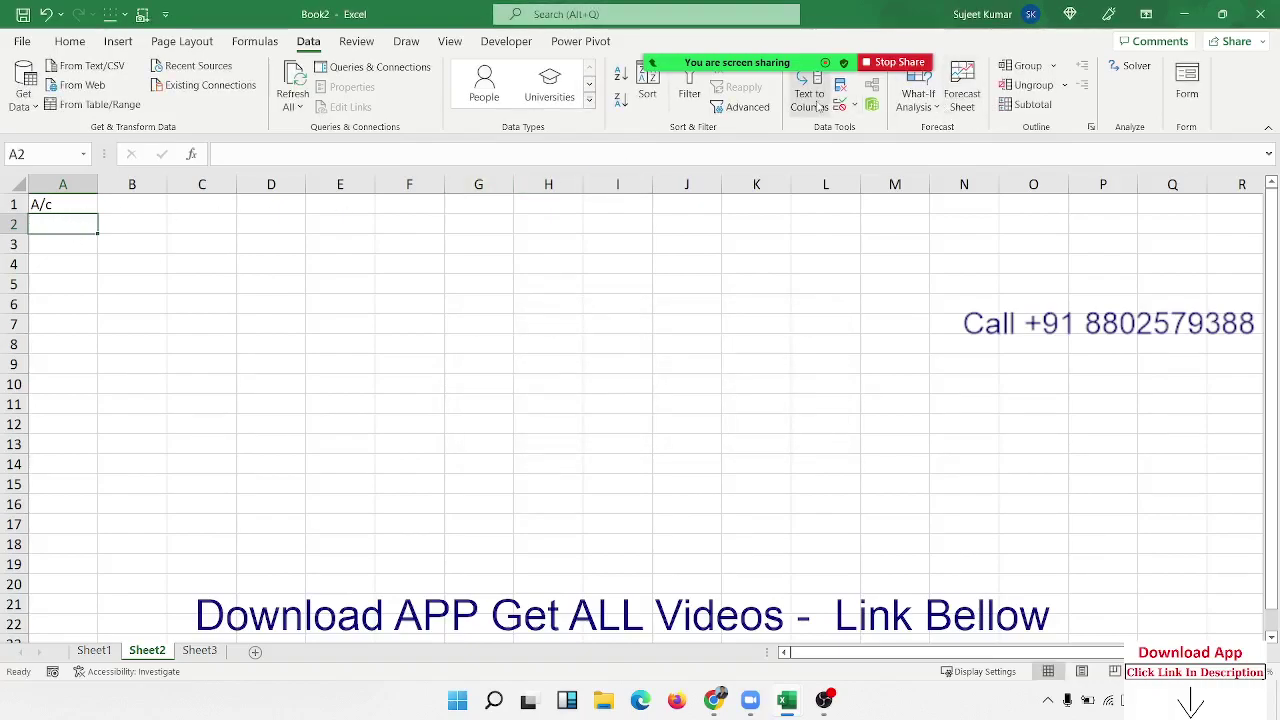
Change A2's validation formula from >1 to =1, making it =COUNTIF(A:A,A2)=1.
{"action": "left_click", "coordinate": [839, 105]}
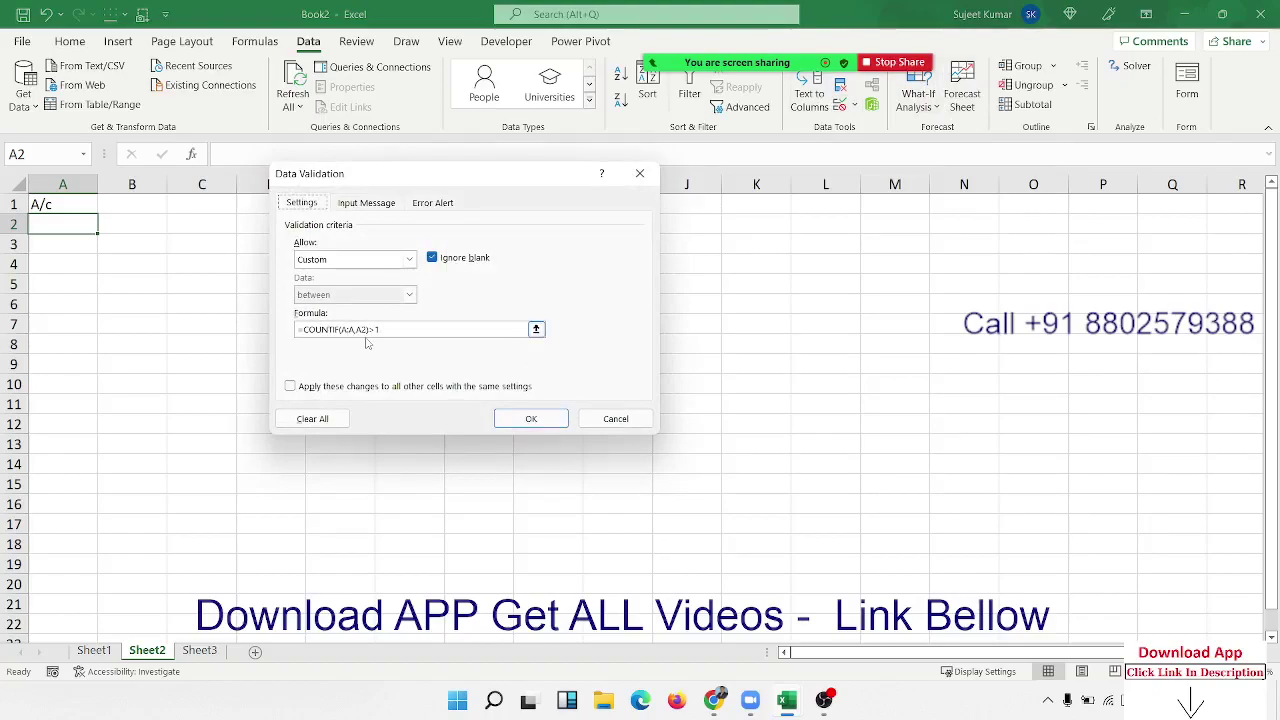
{"action": "left_click", "coordinate": [385, 329]}
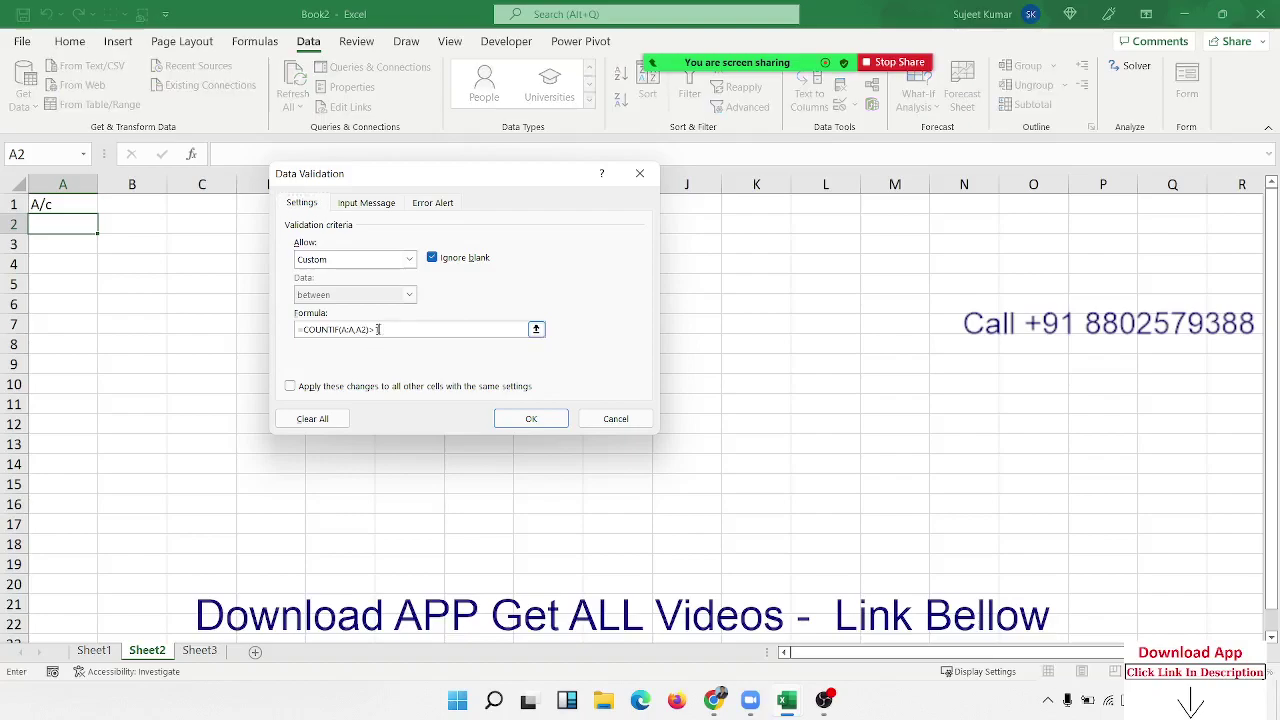
{"action": "key", "text": "BackSpace"}
{"action": "key", "text": "BackSpace"}
{"action": "type", "text": "=1"}
{"action": "left_click", "coordinate": [547, 425]}
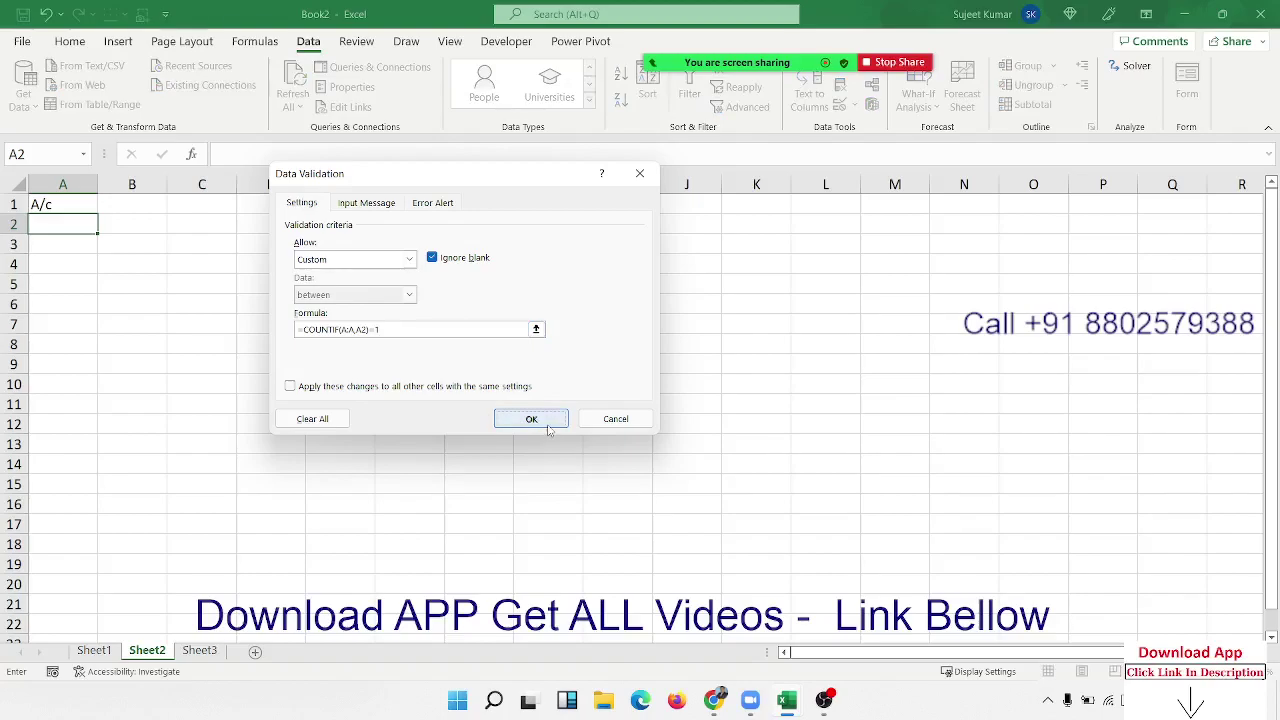
Copy A2 and paste only its validation rule onto A3:A20 with Paste Special.
{"action": "key", "text": "ctrl+c"}
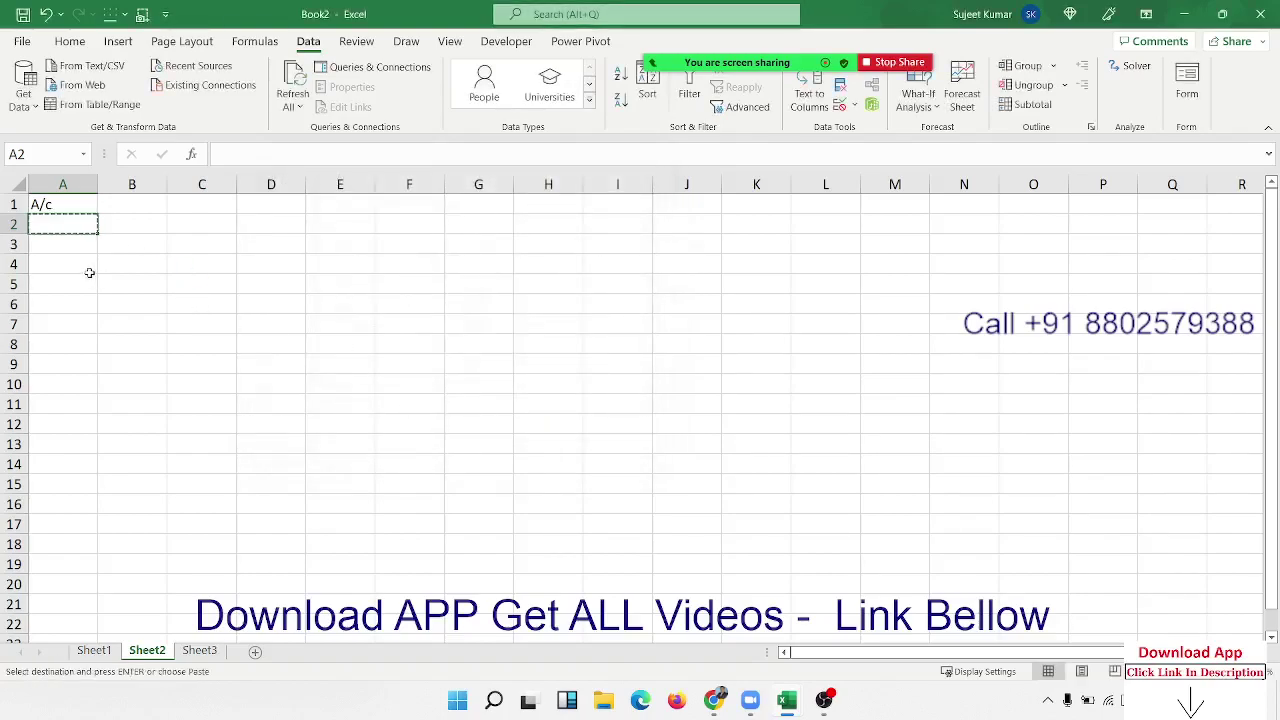
{"action": "left_click_drag", "start_coordinate": [69, 246], "coordinate": [70, 581]}
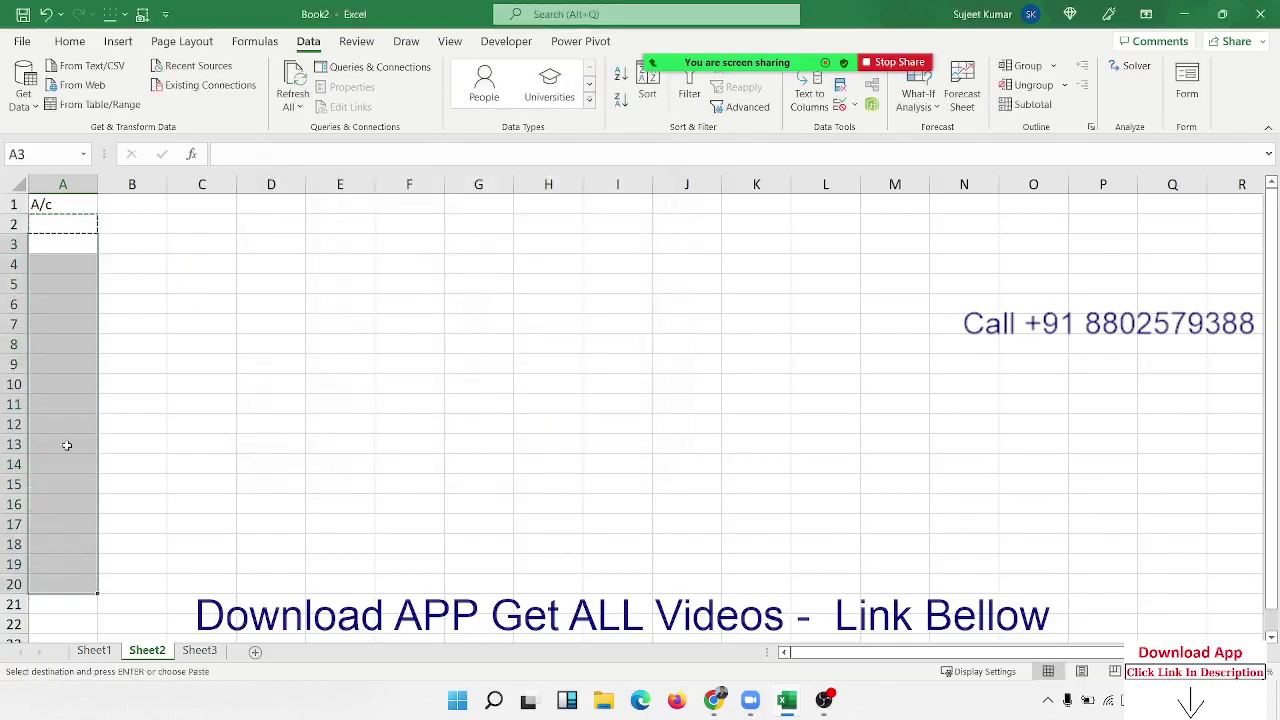
{"action": "right_click", "coordinate": [66, 446]}
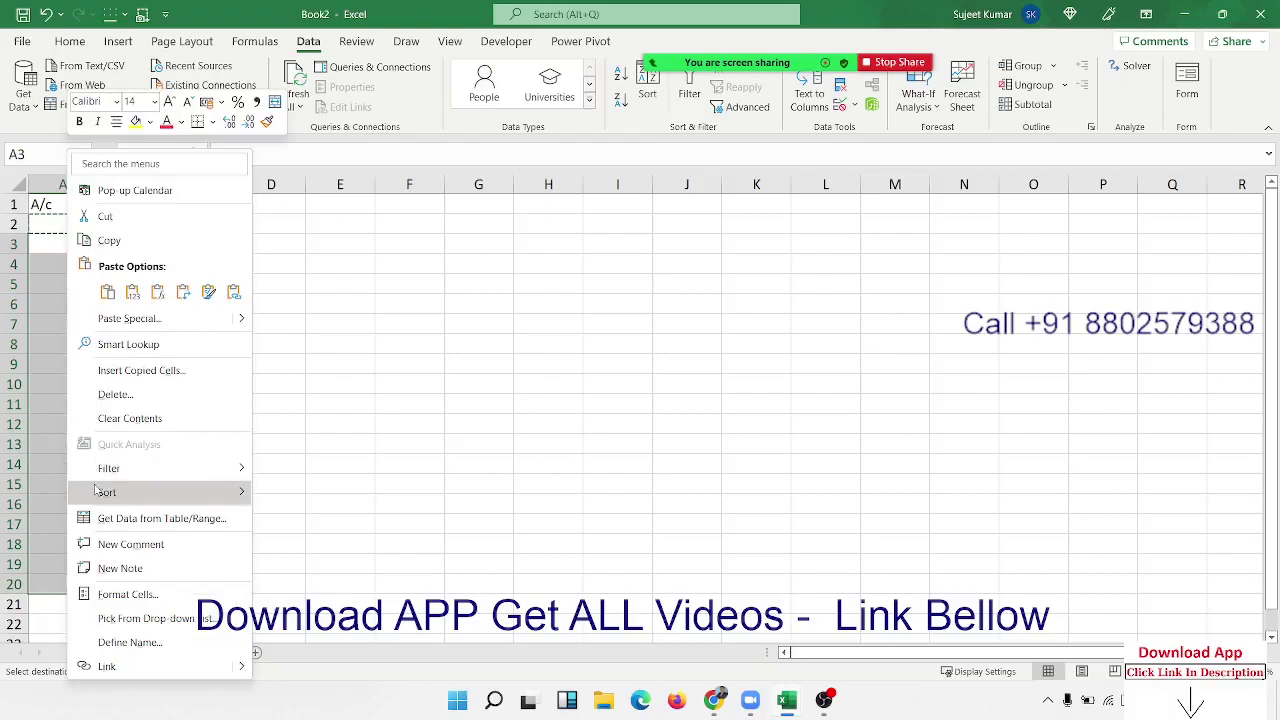
{"action": "left_click", "coordinate": [148, 317]}
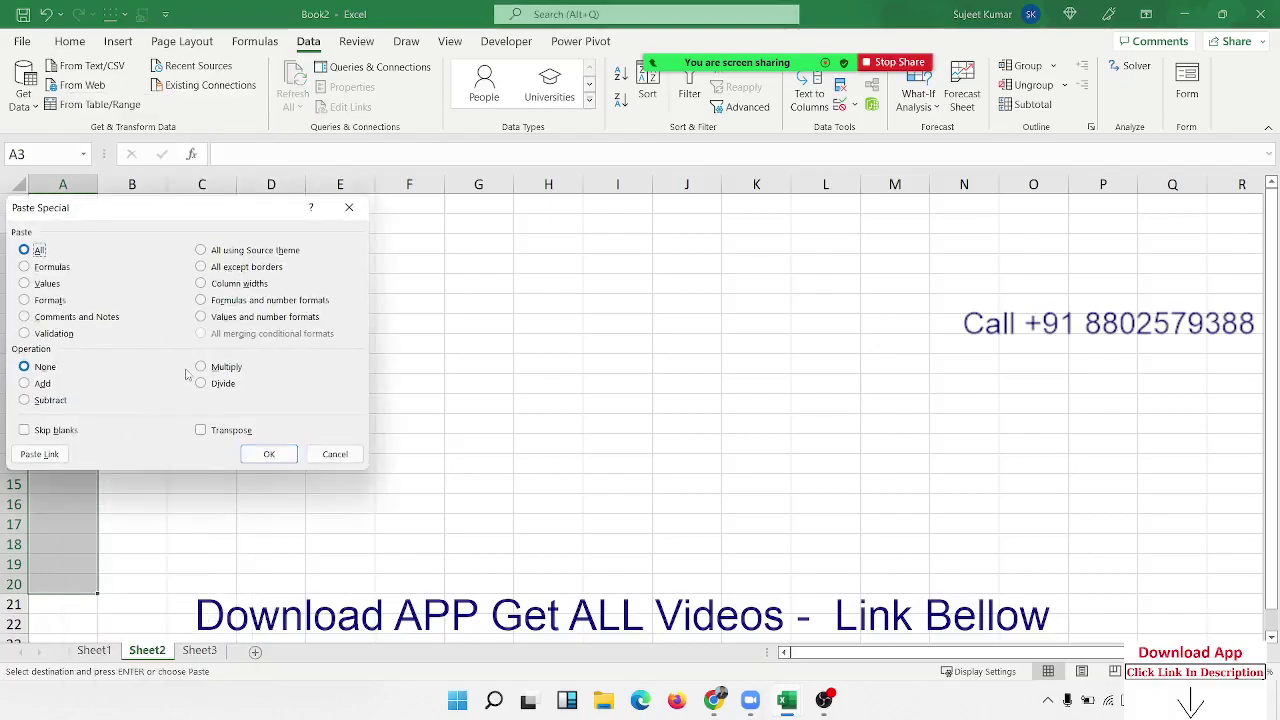
{"action": "left_click", "coordinate": [50, 334]}
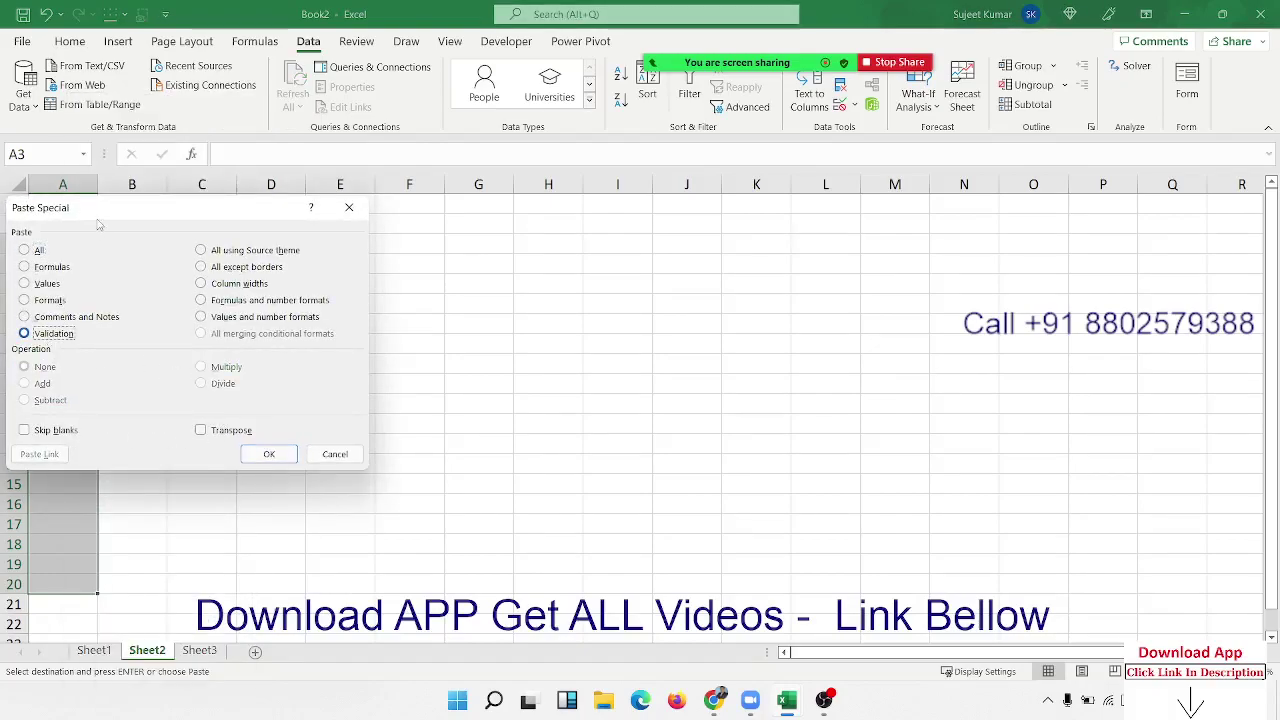
{"action": "left_click_drag", "start_coordinate": [96, 220], "coordinate": [376, 200]}
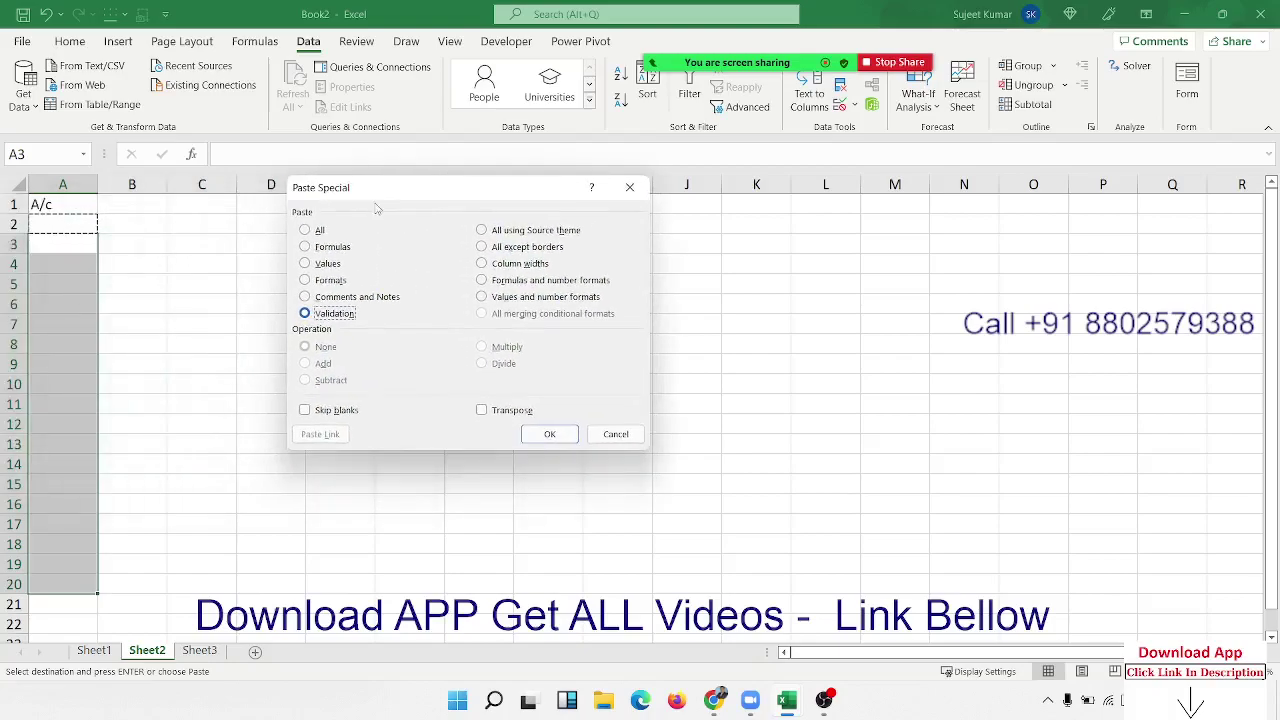
{"action": "left_click", "coordinate": [570, 440]}
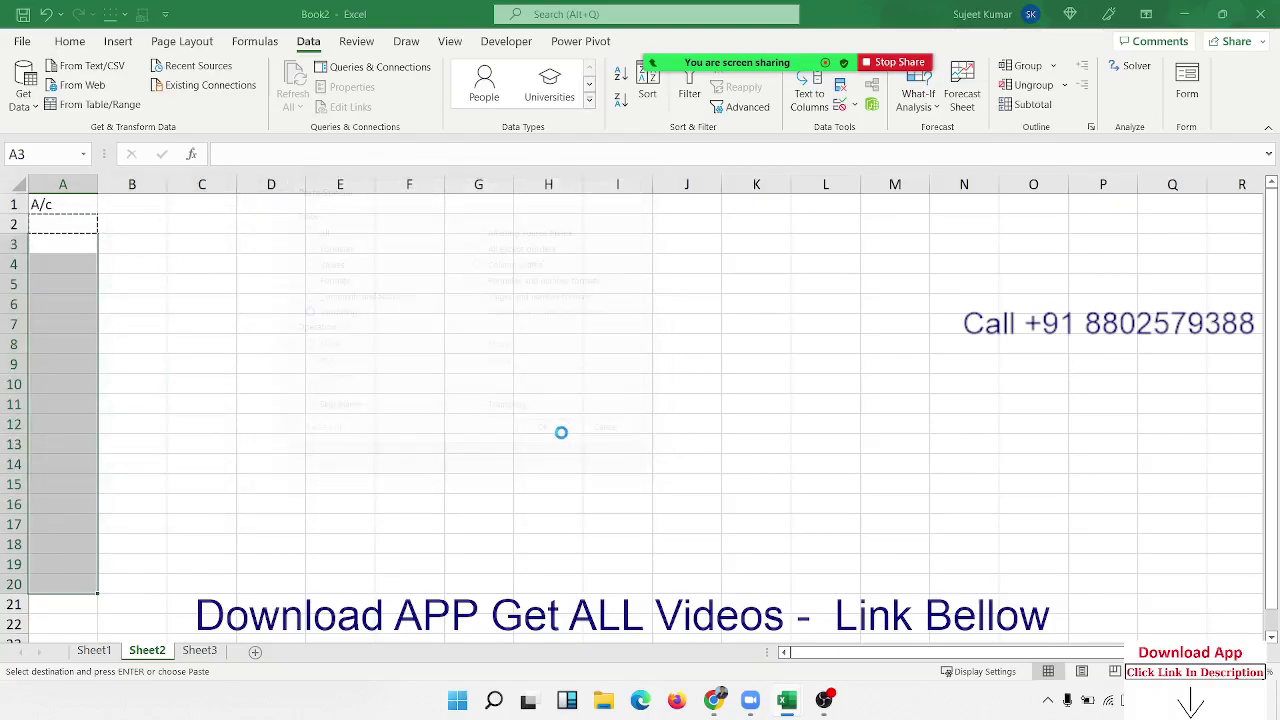
Enter 1 in A2, then confirm a duplicate 1 in A6 is rejected.
{"action": "left_click", "coordinate": [70, 224]}
{"action": "type", "text": "1"}
{"action": "key", "text": "Return"}
{"action": "key", "text": "Return"}
{"action": "key", "text": "Return"}
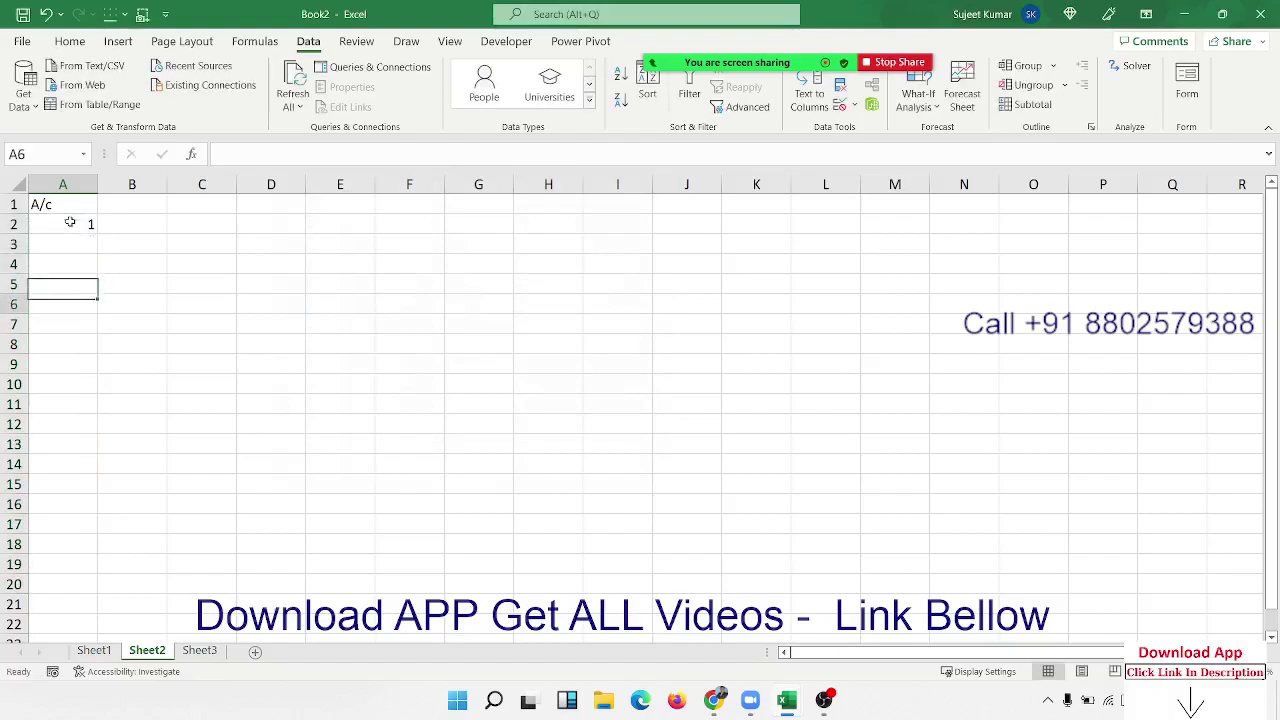
{"action": "type", "text": "1"}
{"action": "key", "text": "Return"}
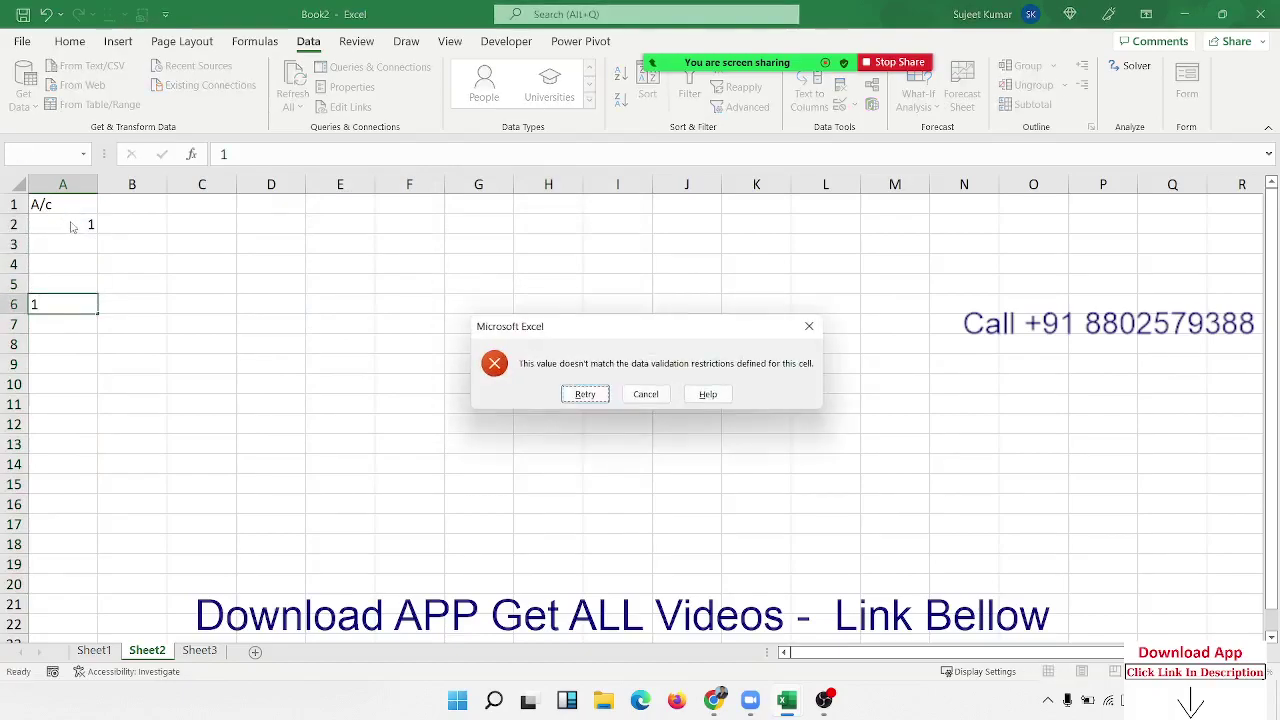
{"action": "key", "text": "Escape"}
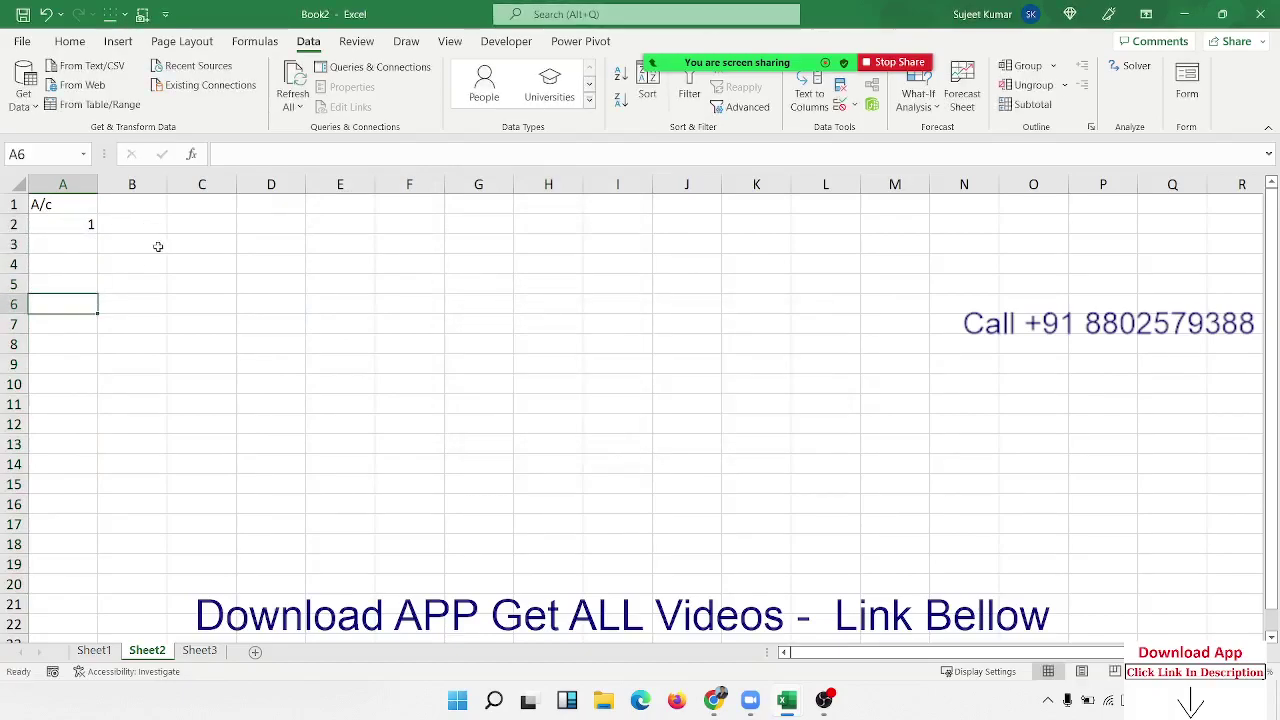
Enter 3 in A10, then confirm a duplicate 1 in A13 is rejected.
{"action": "left_click", "coordinate": [70, 378]}
{"action": "type", "text": "3"}
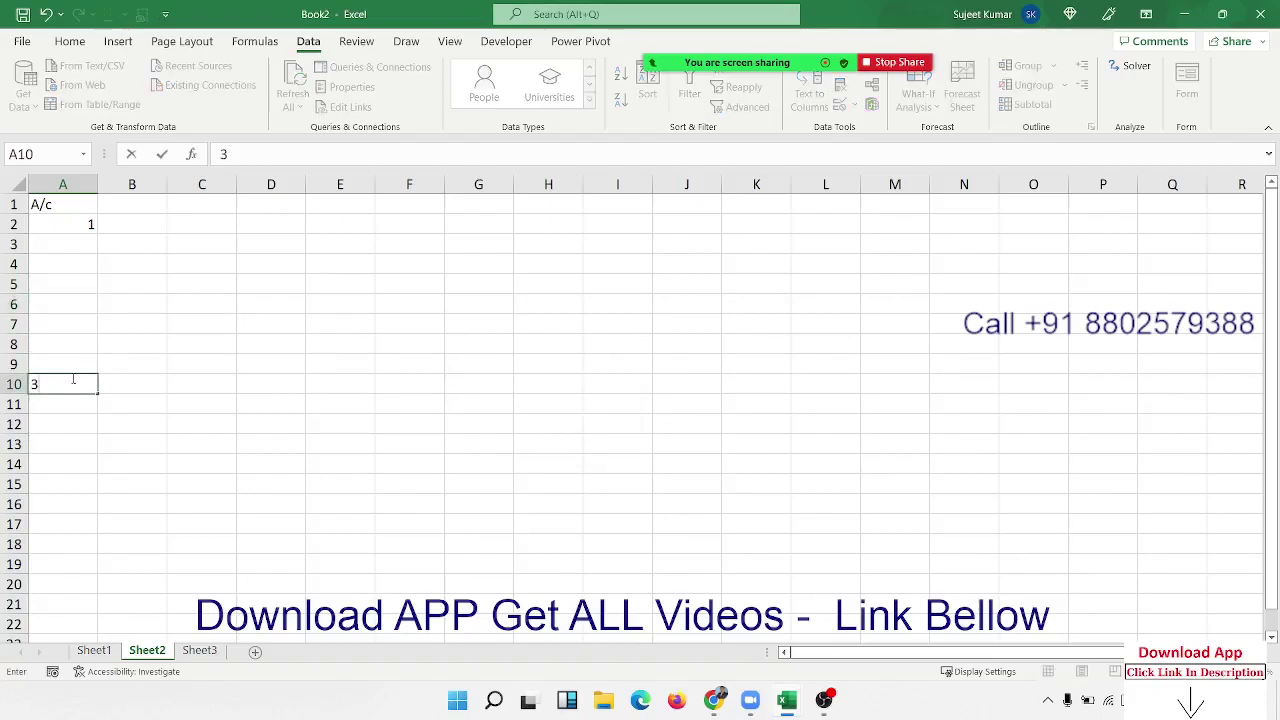
{"action": "key", "text": "Return"}
{"action": "key", "text": "Return"}
{"action": "key", "text": "Return"}
{"action": "type", "text": "1"}
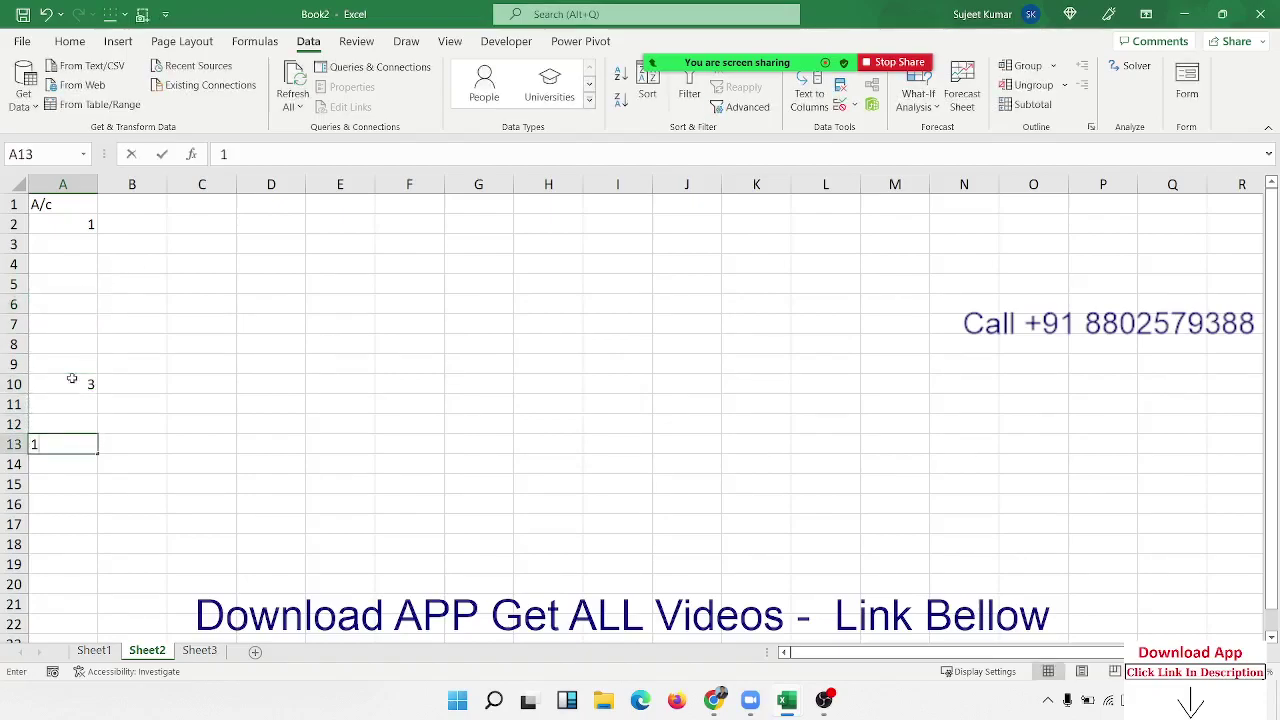
{"action": "key", "text": "Return"}
{"action": "key", "text": "Escape"}
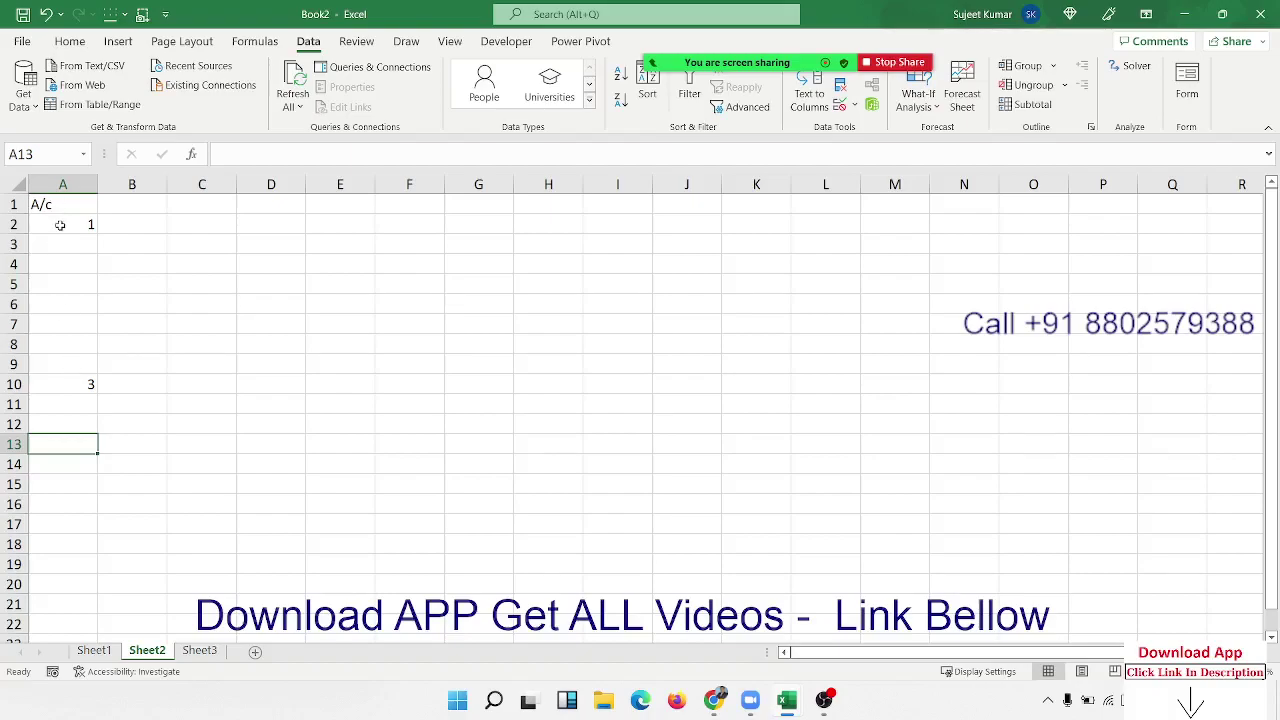
{"action": "left_click", "coordinate": [60, 226]}
{"action": "left_click", "coordinate": [55, 398]}
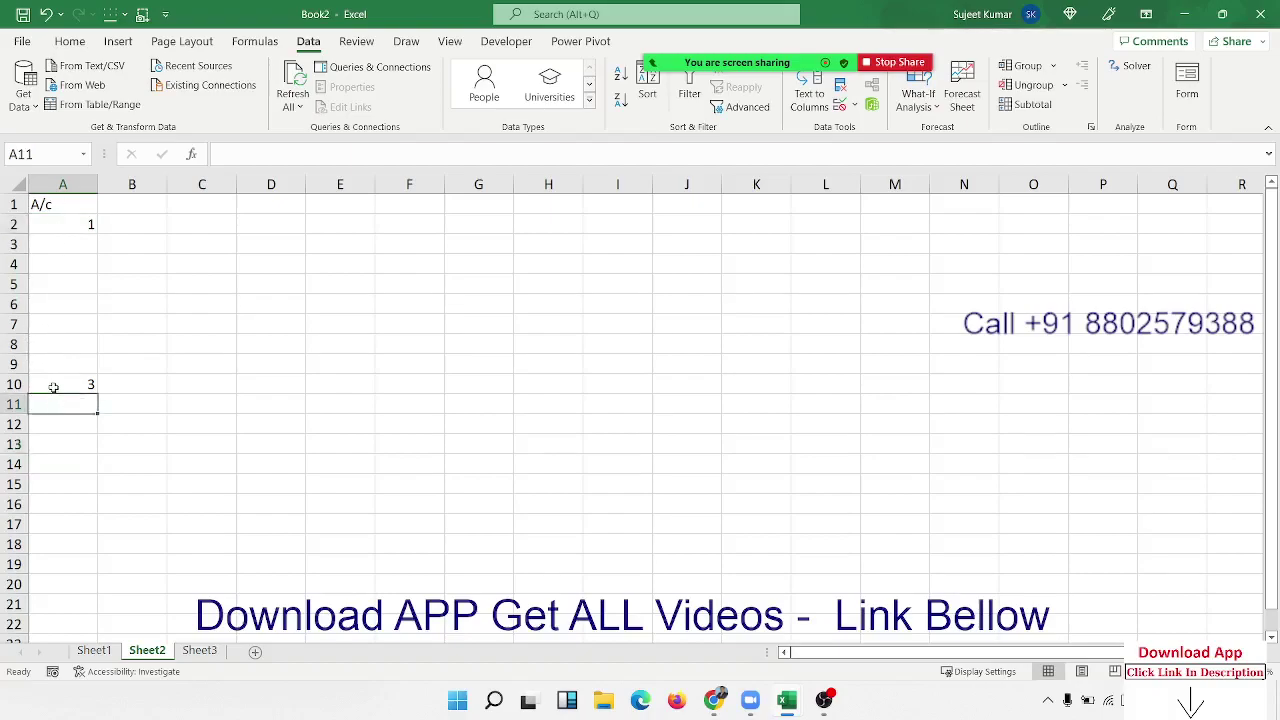
{"action": "left_click", "coordinate": [203, 651]}
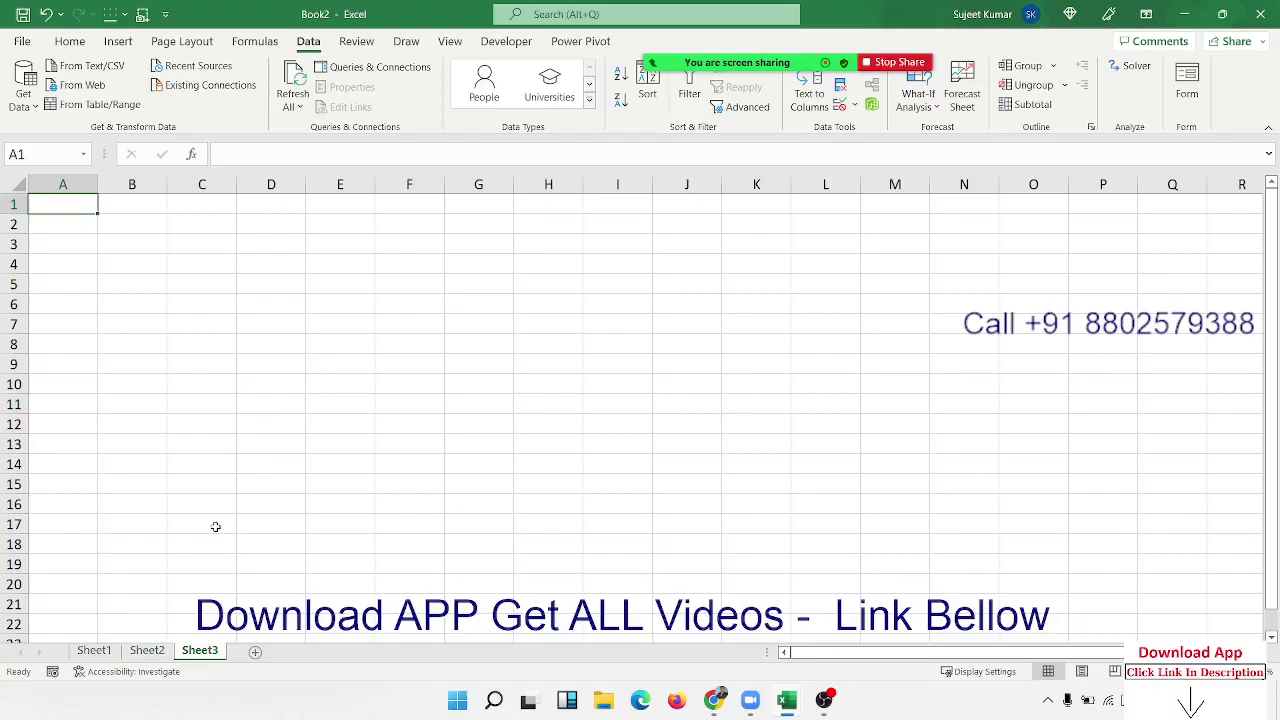
{"action": "type", "text": "Noid"}
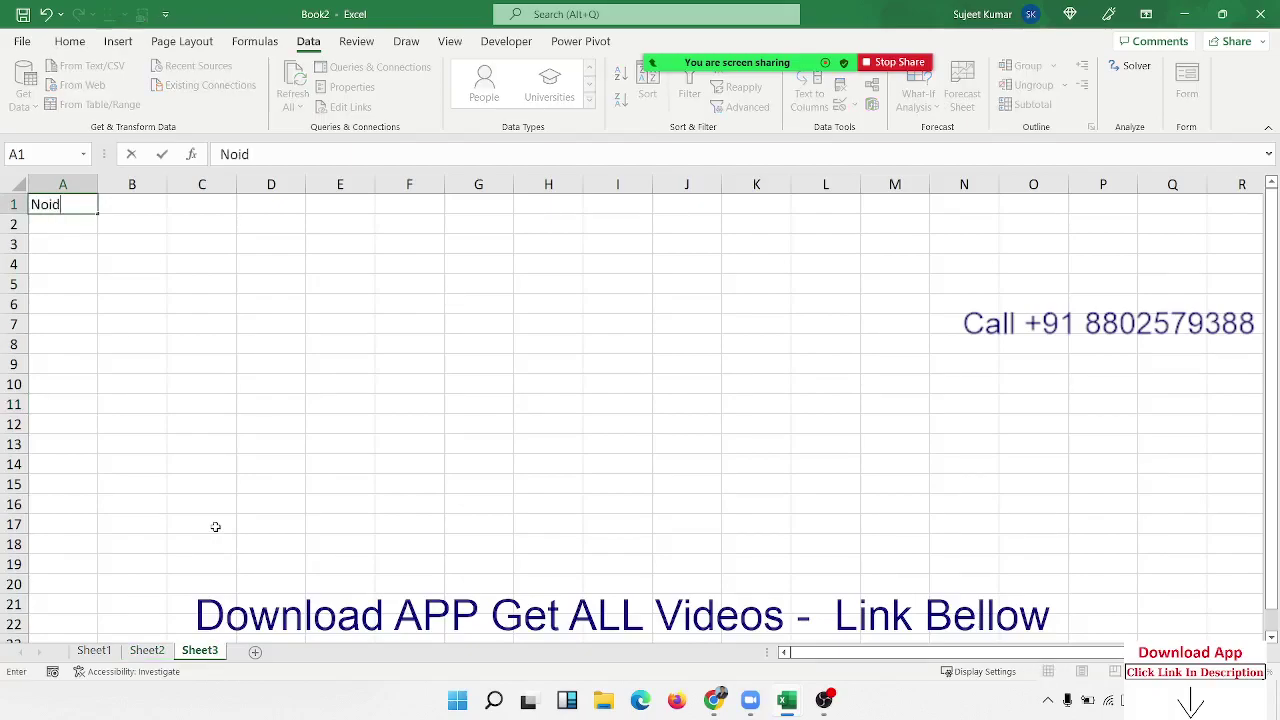
{"action": "type", "text": "a"}
{"action": "key", "text": "Return"}
{"action": "type", "text": "Delh"}
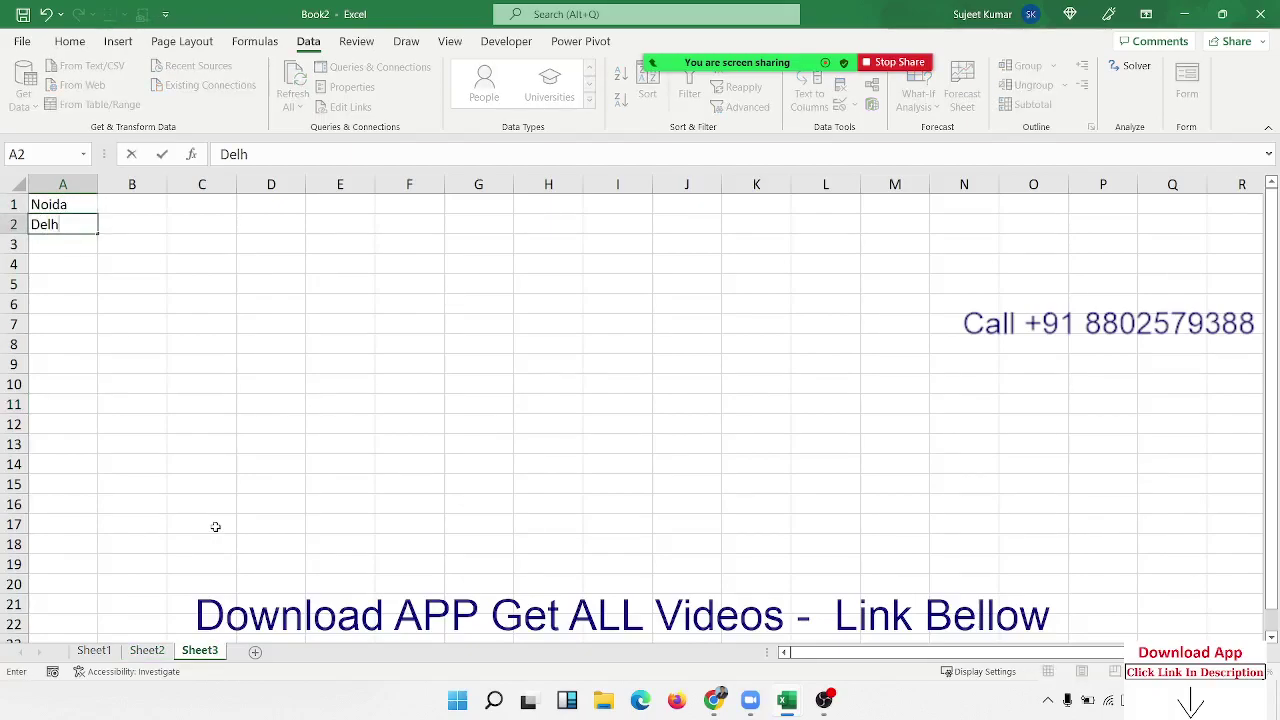
{"action": "type", "text": "i"}
{"action": "key", "text": "Right"}
{"action": "key", "text": "Right"}
{"action": "key", "text": "Right"}
{"action": "key", "text": "Right"}
{"action": "key", "text": "Left"}
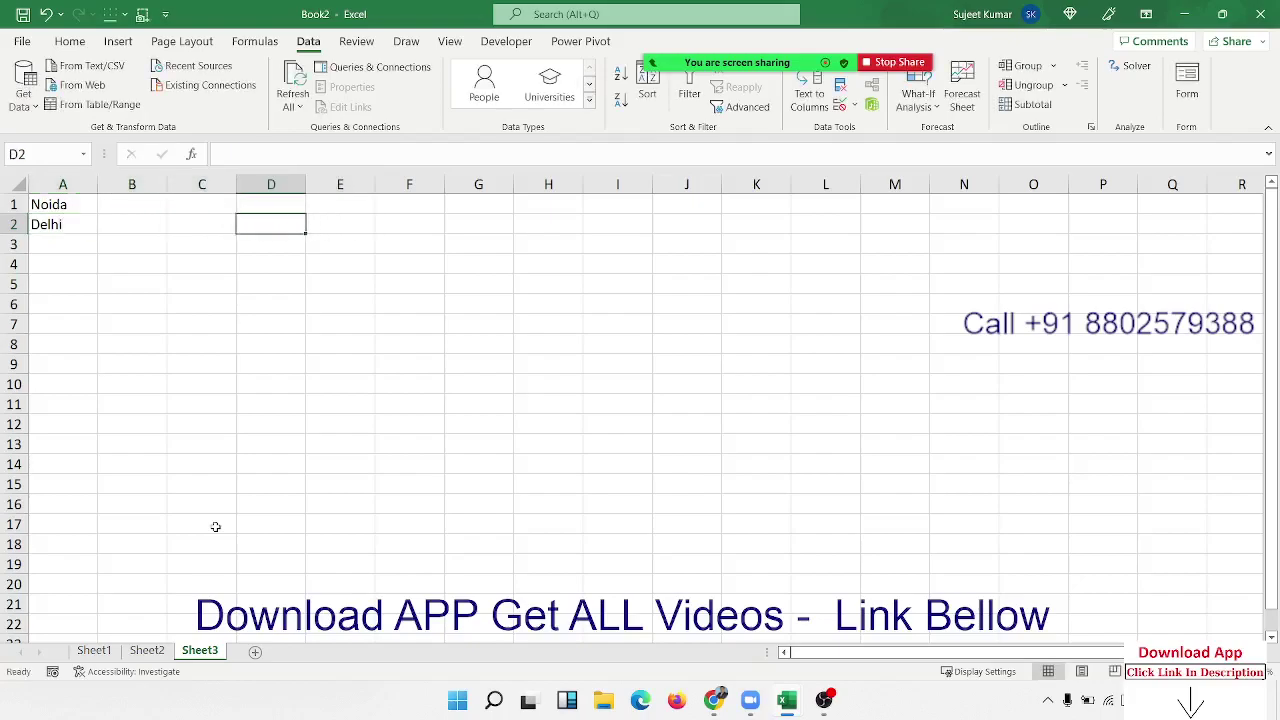
{"action": "key", "text": "Left"}
{"action": "key", "text": "Left"}
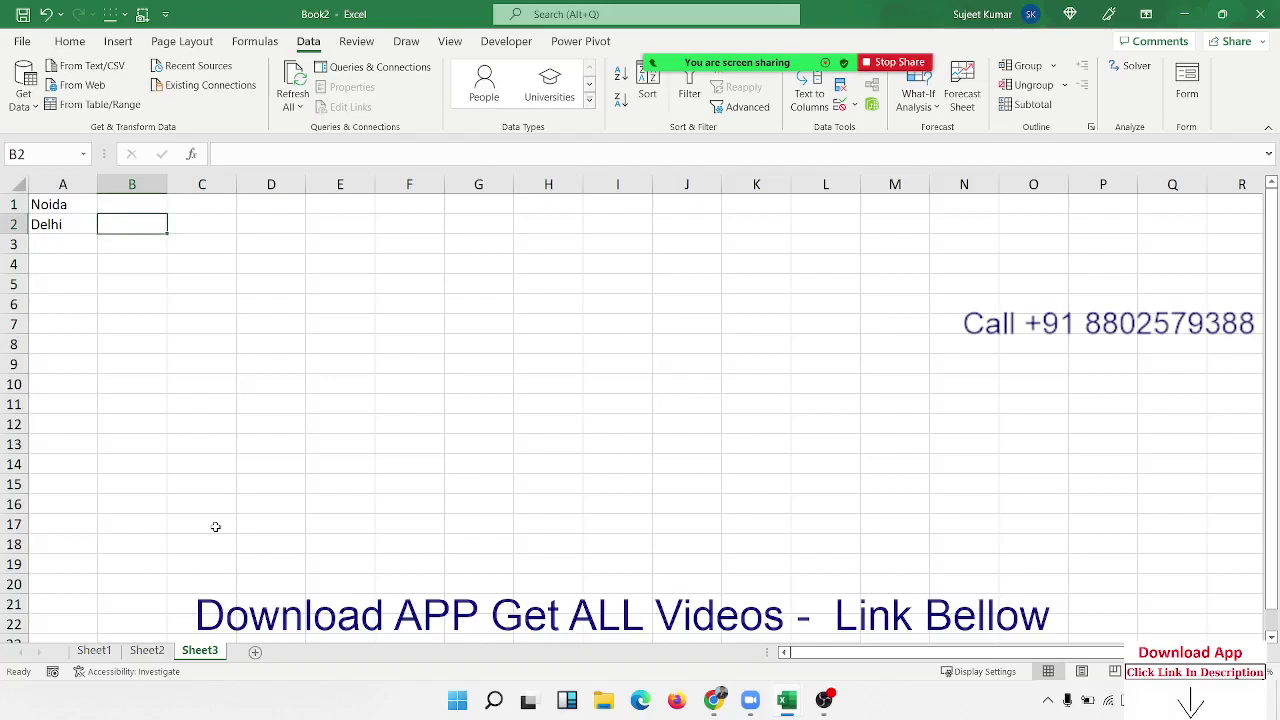
{"action": "type", "text": "Sec-"}
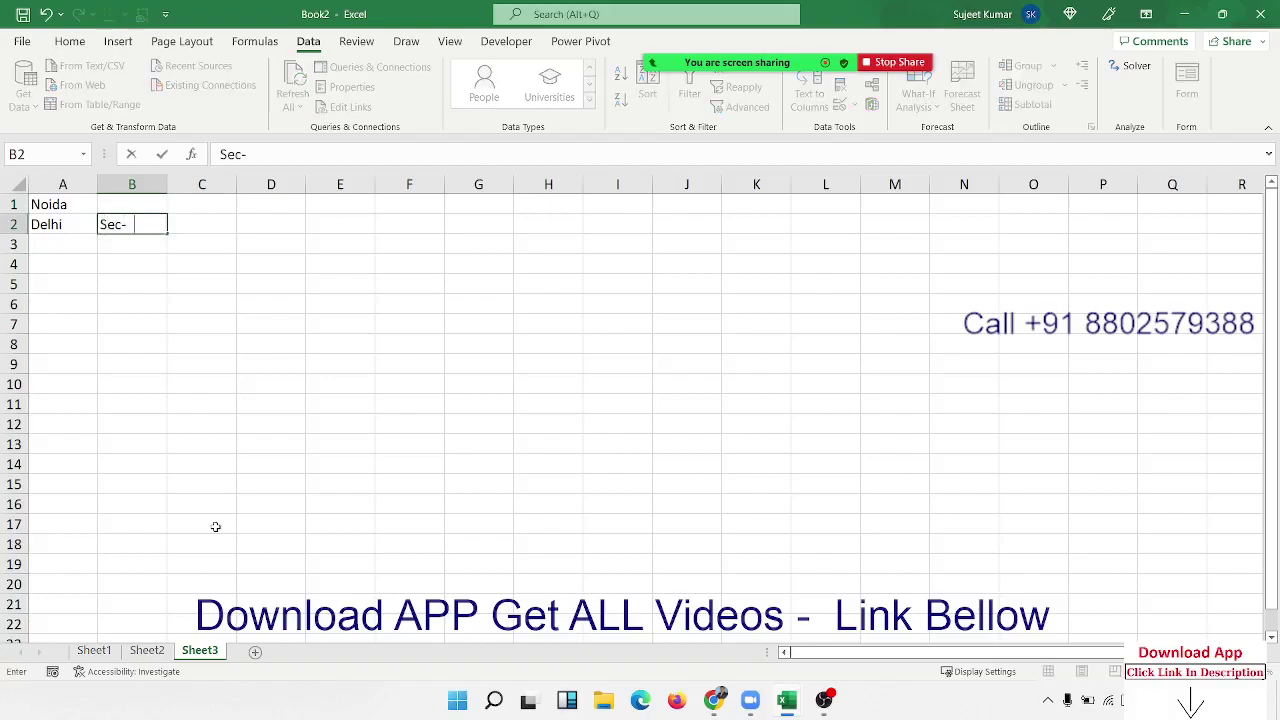
{"action": "type", "text": "1"}
{"action": "key", "text": "Return"}
{"action": "left_click", "coordinate": [160, 220]}
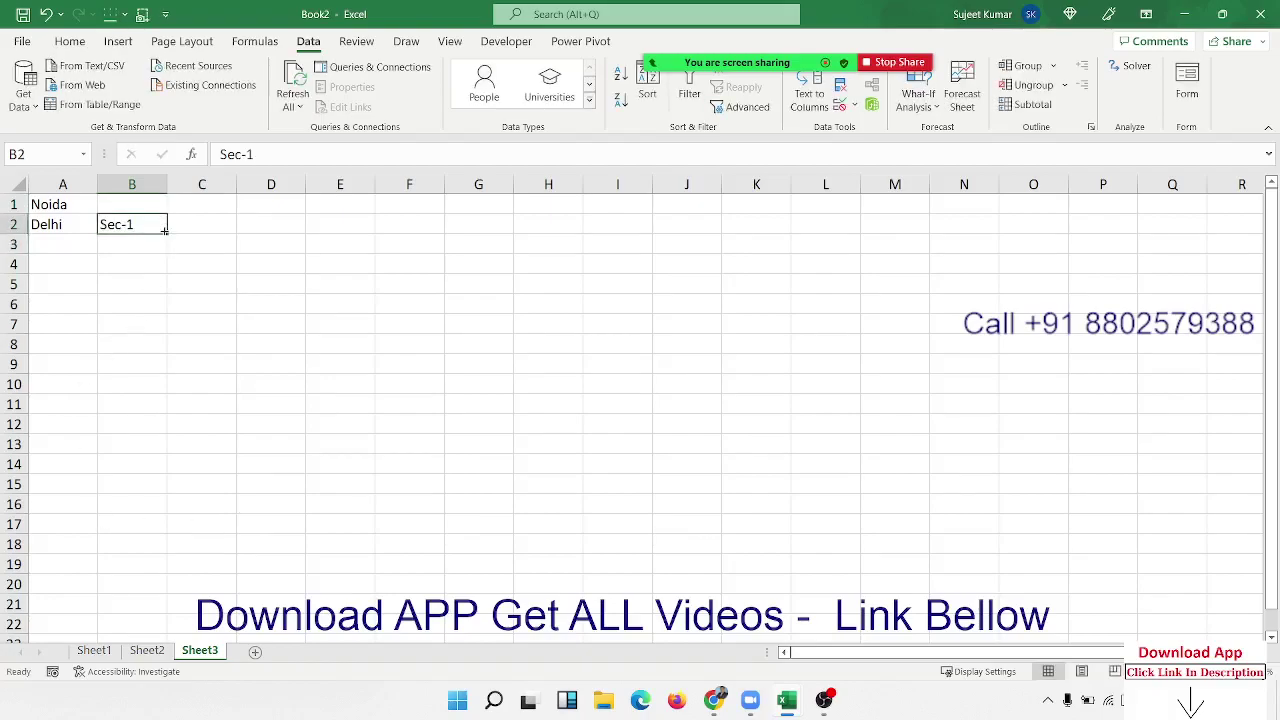
{"action": "left_click_drag", "start_coordinate": [166, 241], "coordinate": [166, 588]}
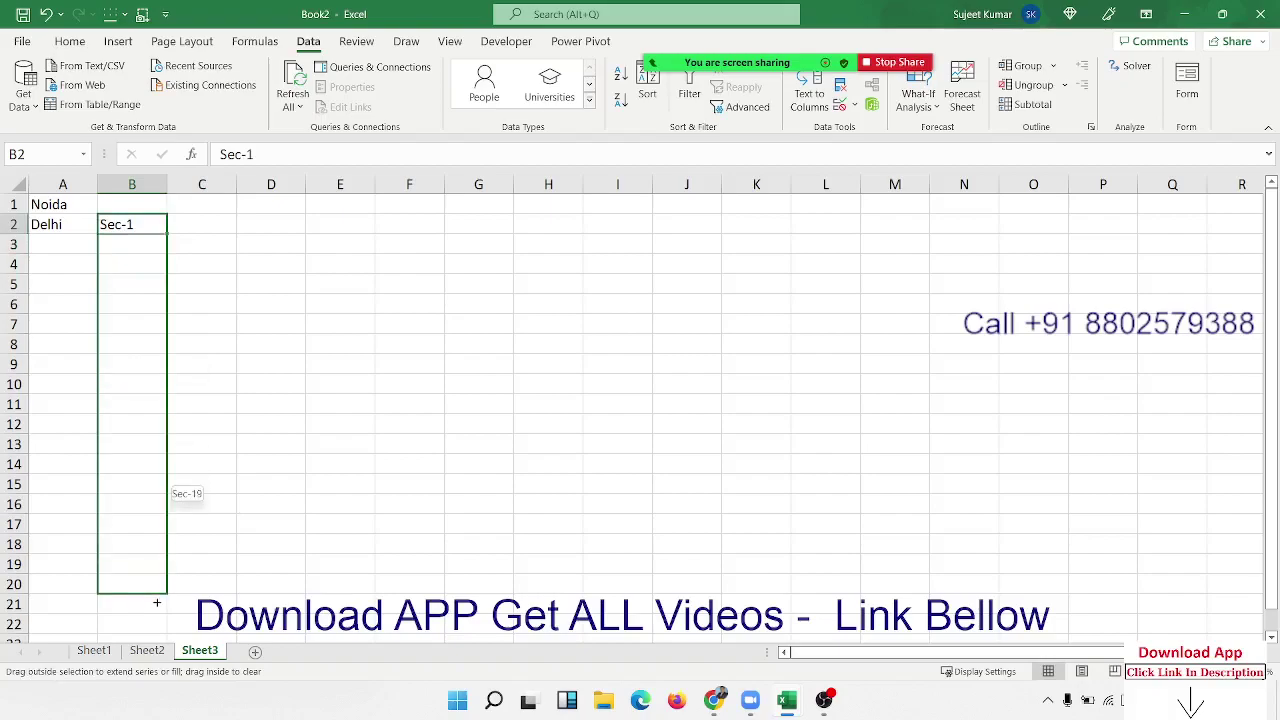
{"action": "left_click", "coordinate": [259, 229]}
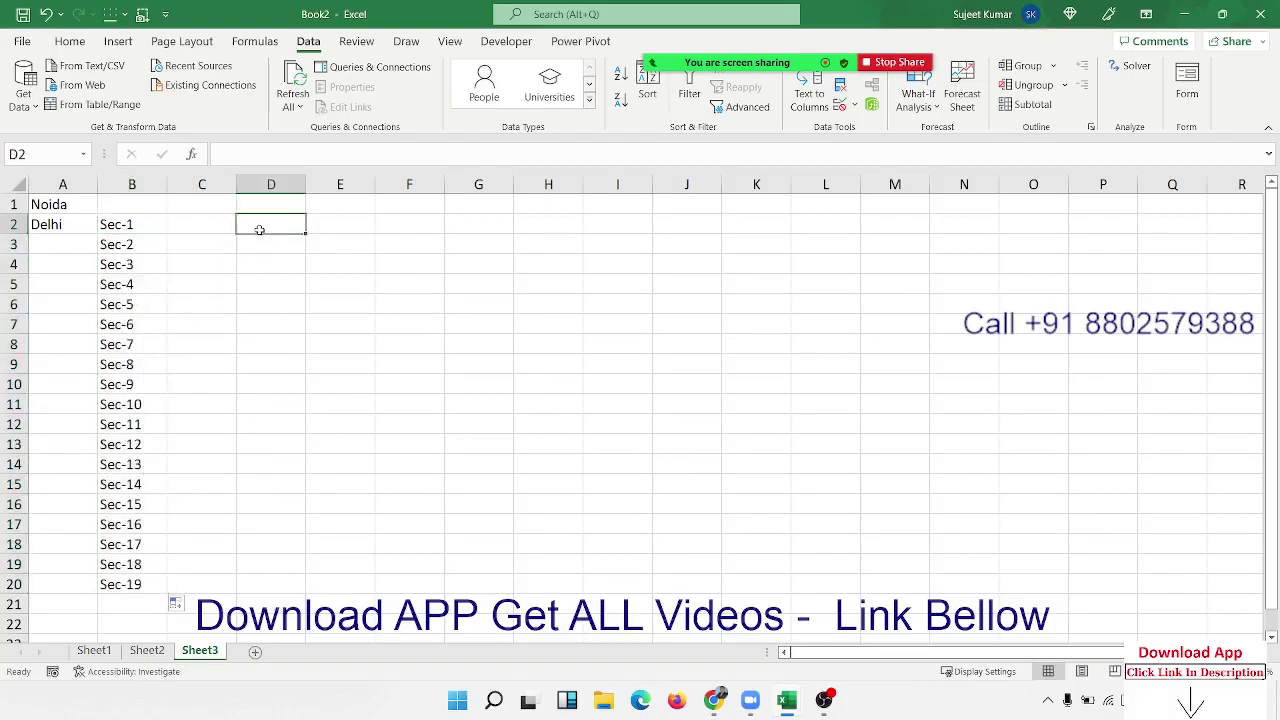
{"action": "type", "text": "Sout"}
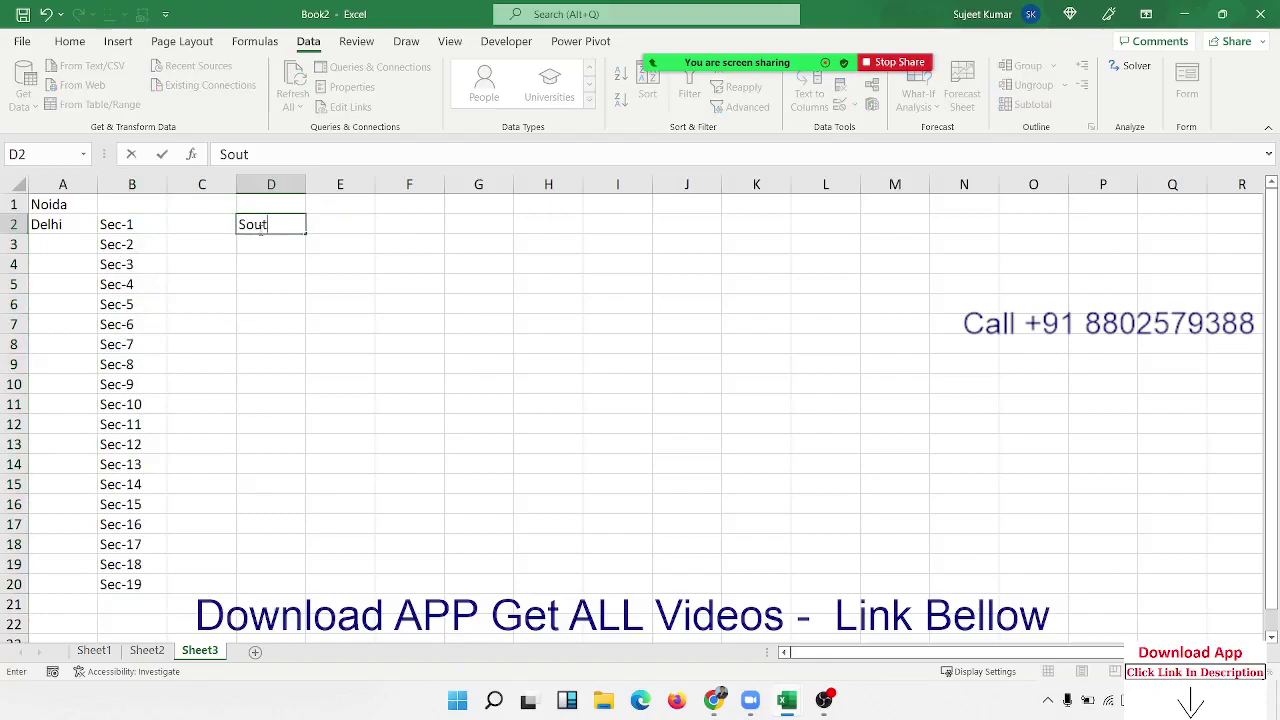
{"action": "type", "text": "h"}
{"action": "key", "text": "Return"}
{"action": "type", "text": "Eac"}
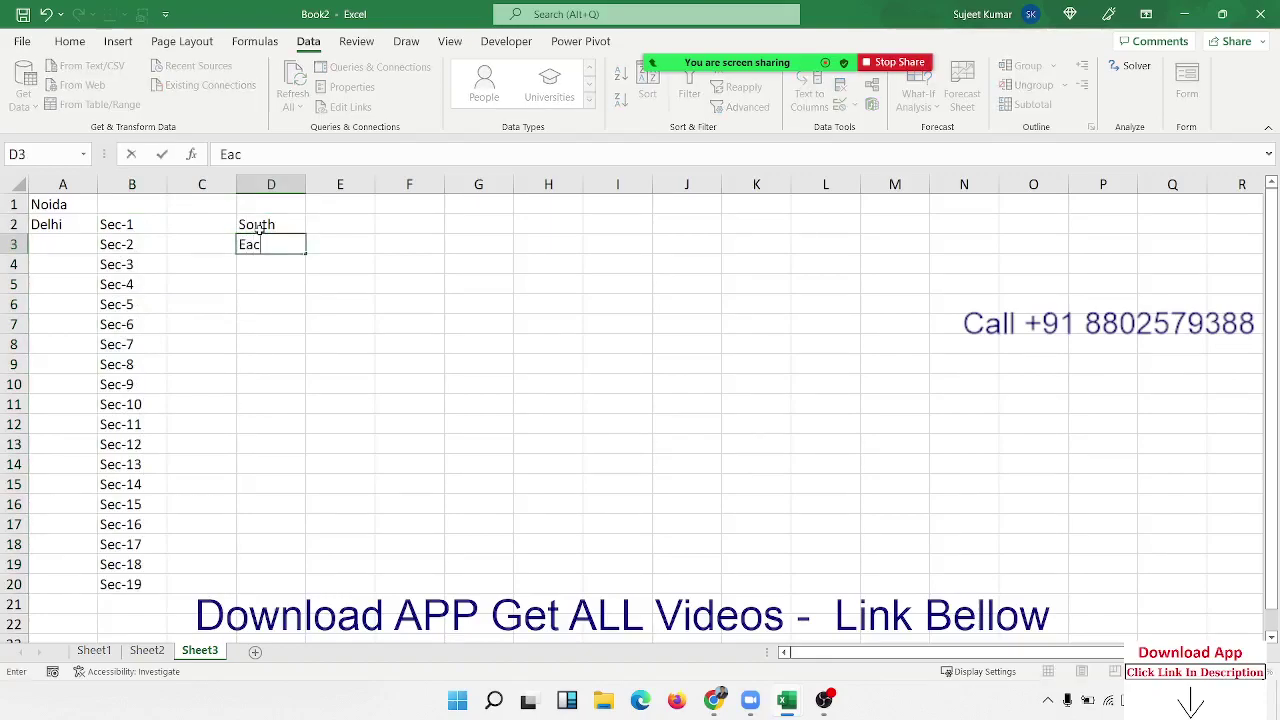
{"action": "key", "text": "BackSpace"}
{"action": "type", "text": "s"}
{"action": "type", "text": "t"}
{"action": "key", "text": "Return"}
{"action": "type", "text": "Nort"}
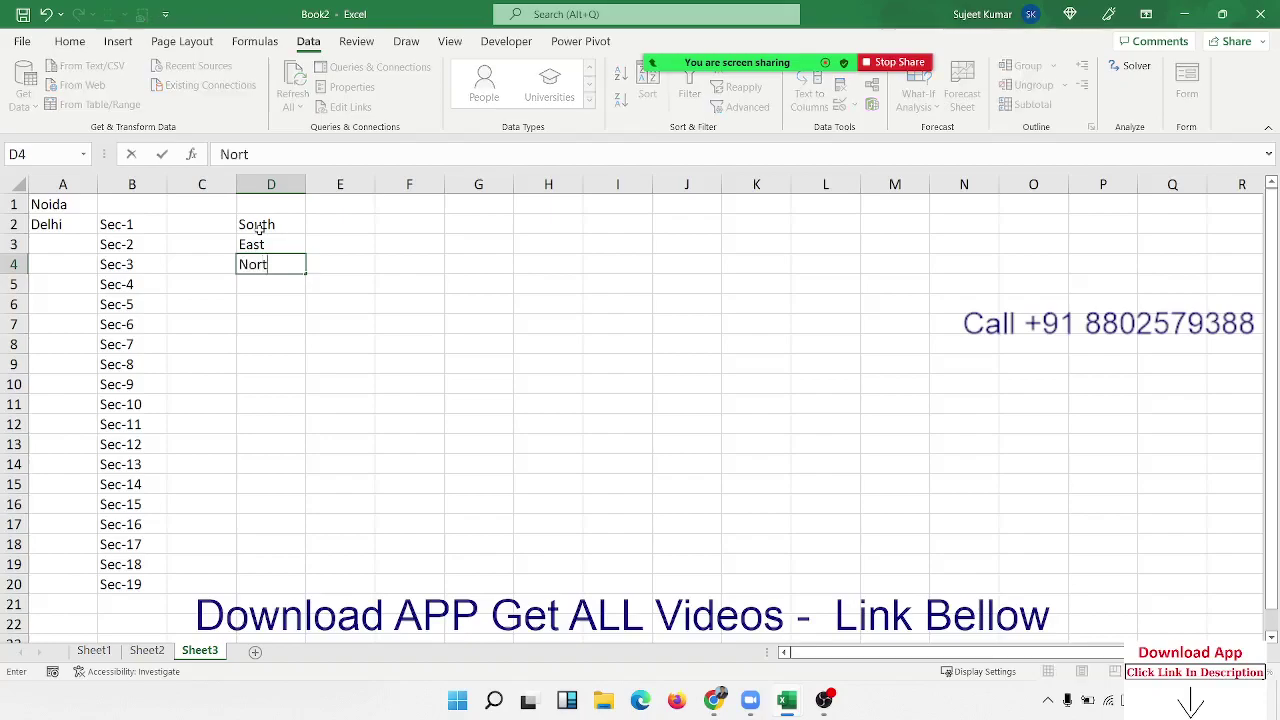
{"action": "type", "text": "h"}
{"action": "key", "text": "Return"}
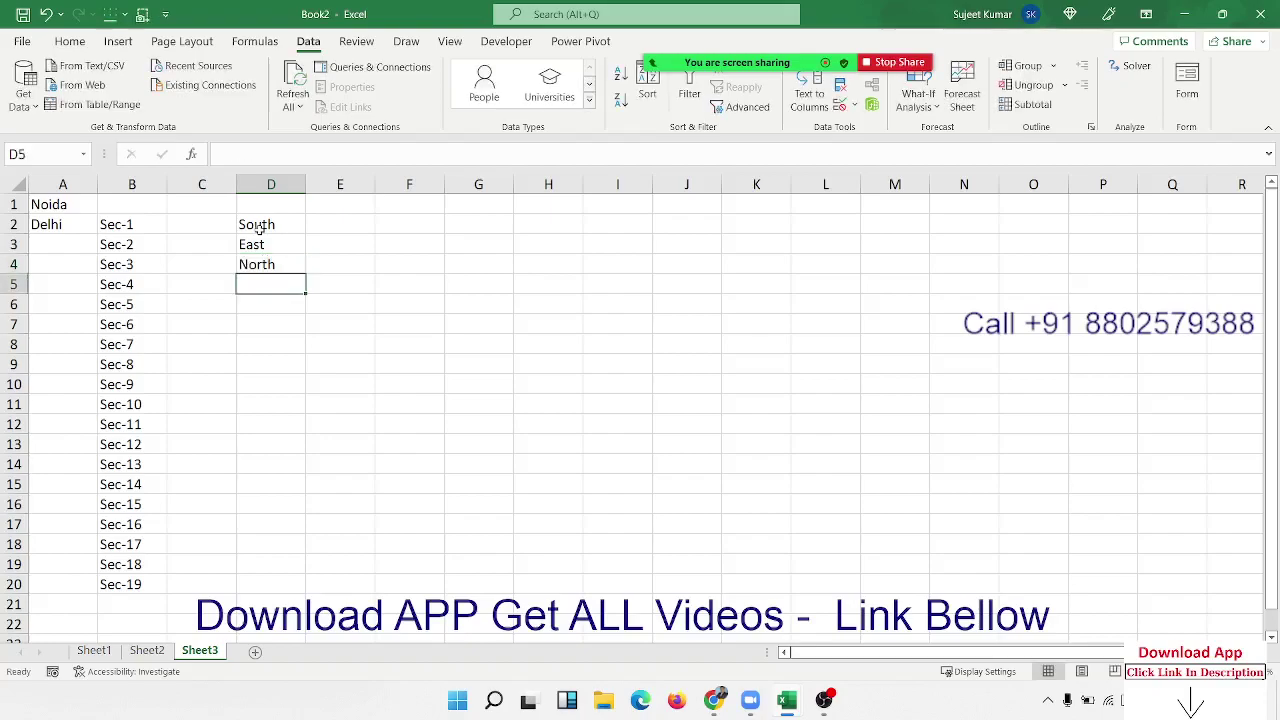
{"action": "type", "text": "West"}
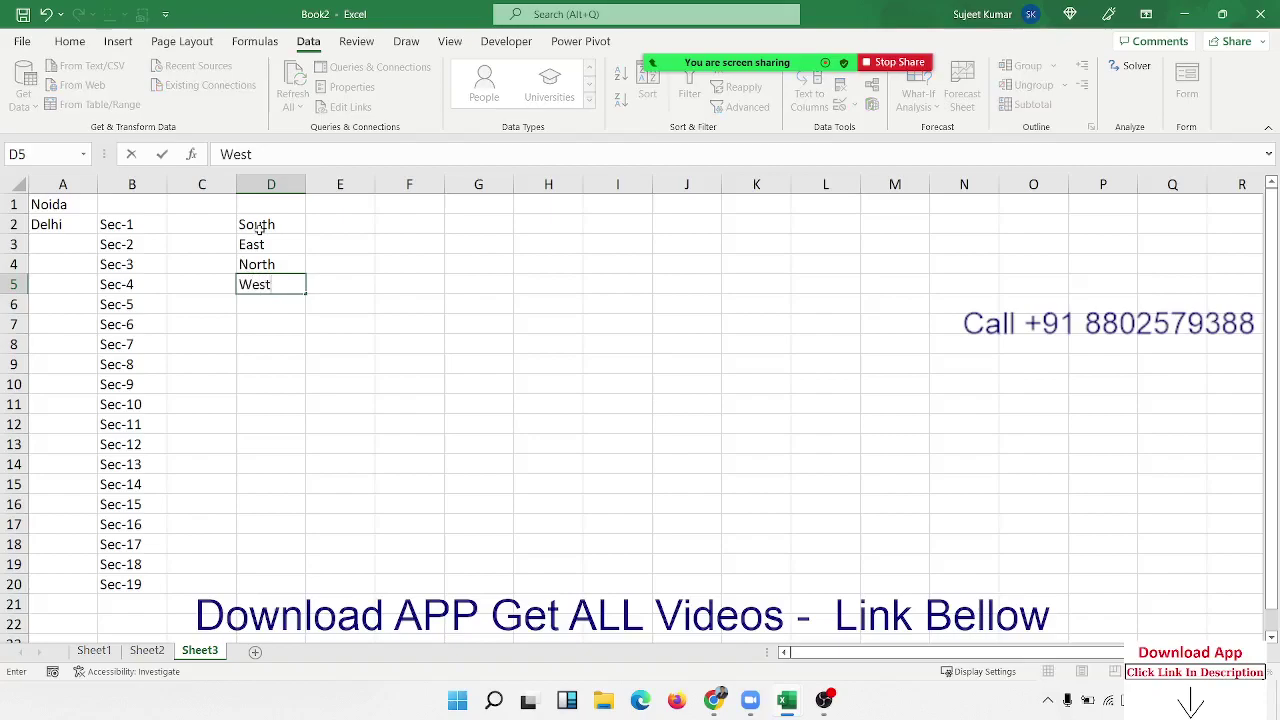
{"action": "key", "text": "Return"}
{"action": "type", "text": "Centr"}
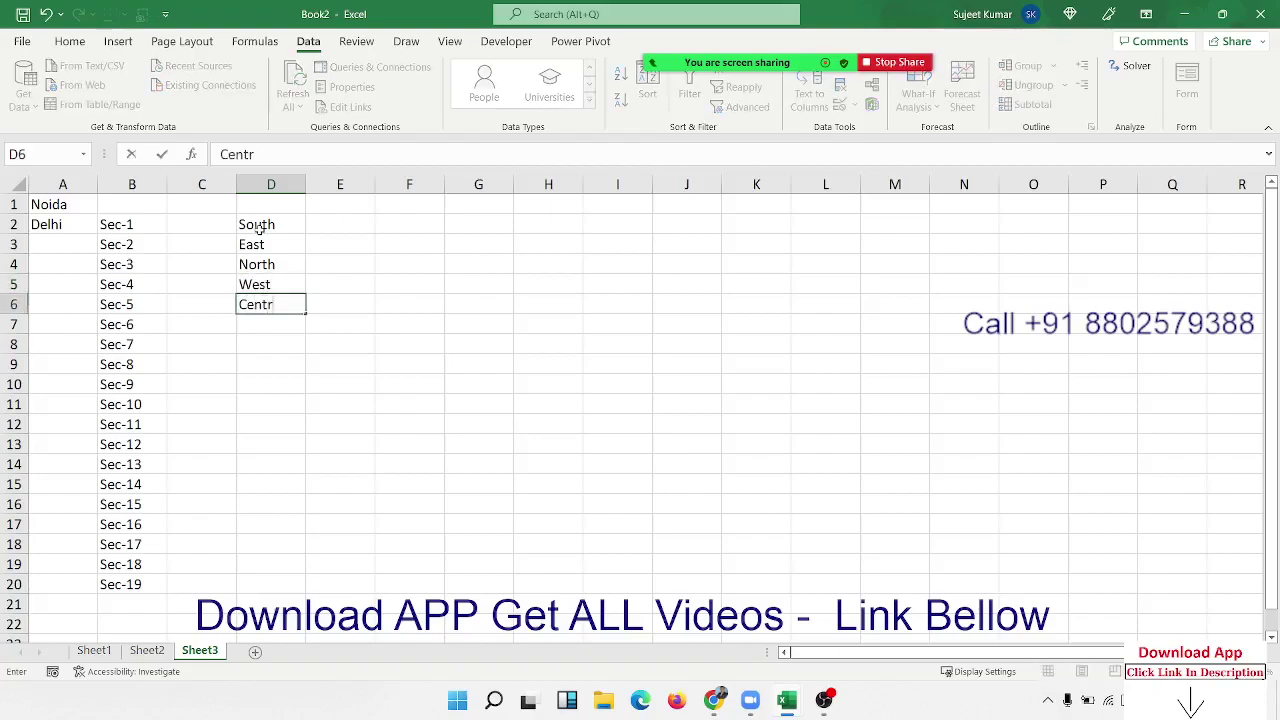
{"action": "type", "text": "al"}
{"action": "key", "text": "Return"}
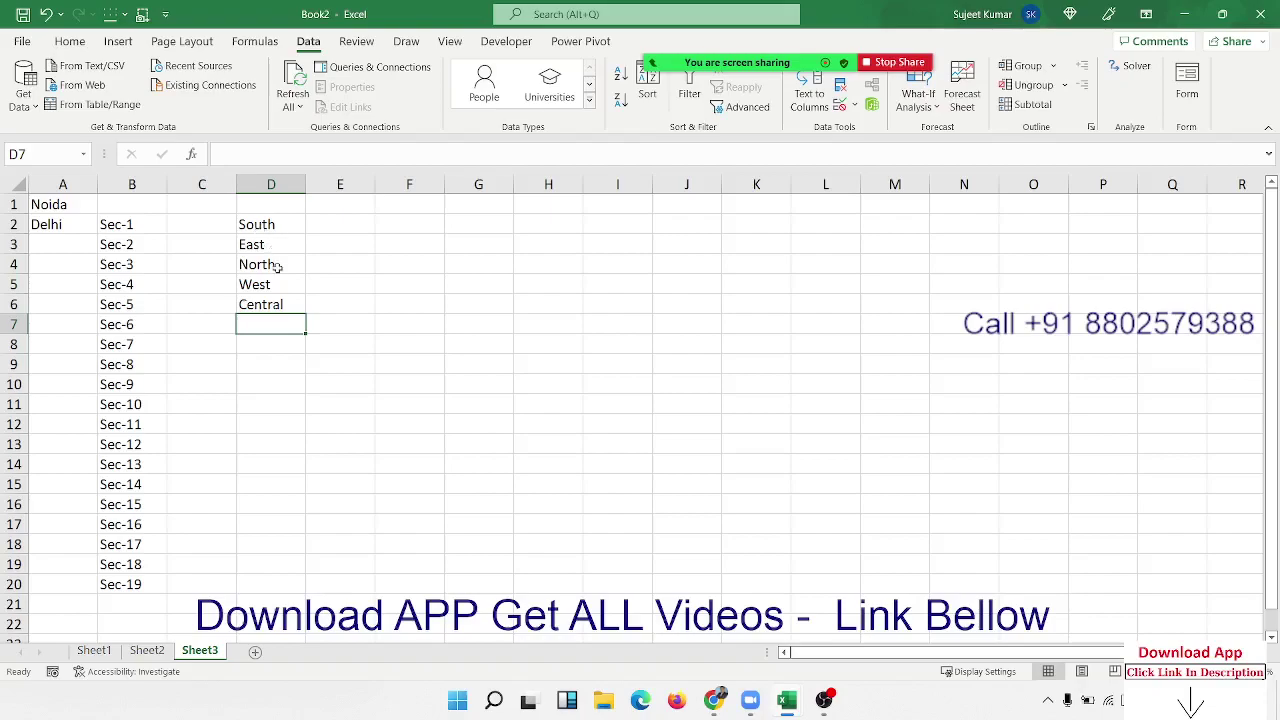
{"action": "left_click", "coordinate": [282, 300]}
{"action": "left_click_drag", "start_coordinate": [282, 300], "coordinate": [270, 244]}
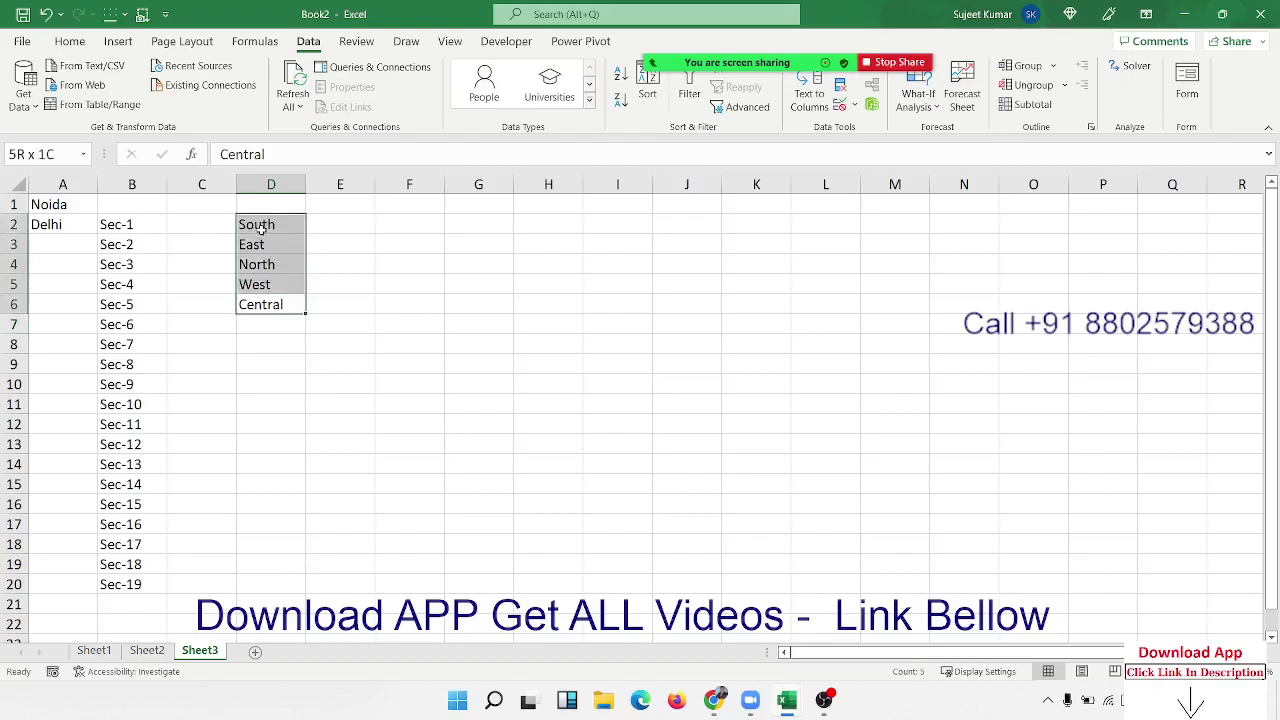
{"action": "left_click", "coordinate": [252, 324]}
{"action": "type", "text": "NC"}
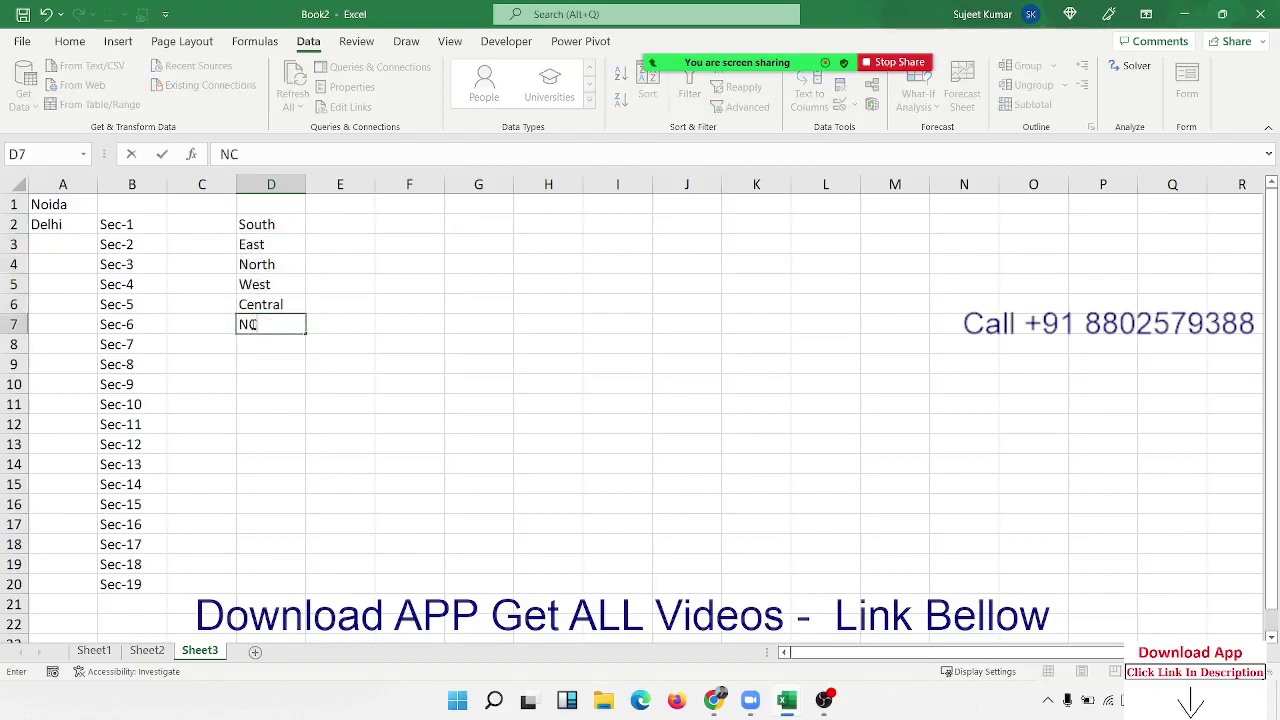
{"action": "type", "text": "R"}
{"action": "key", "text": "Return"}
{"action": "left_click", "coordinate": [423, 220]}
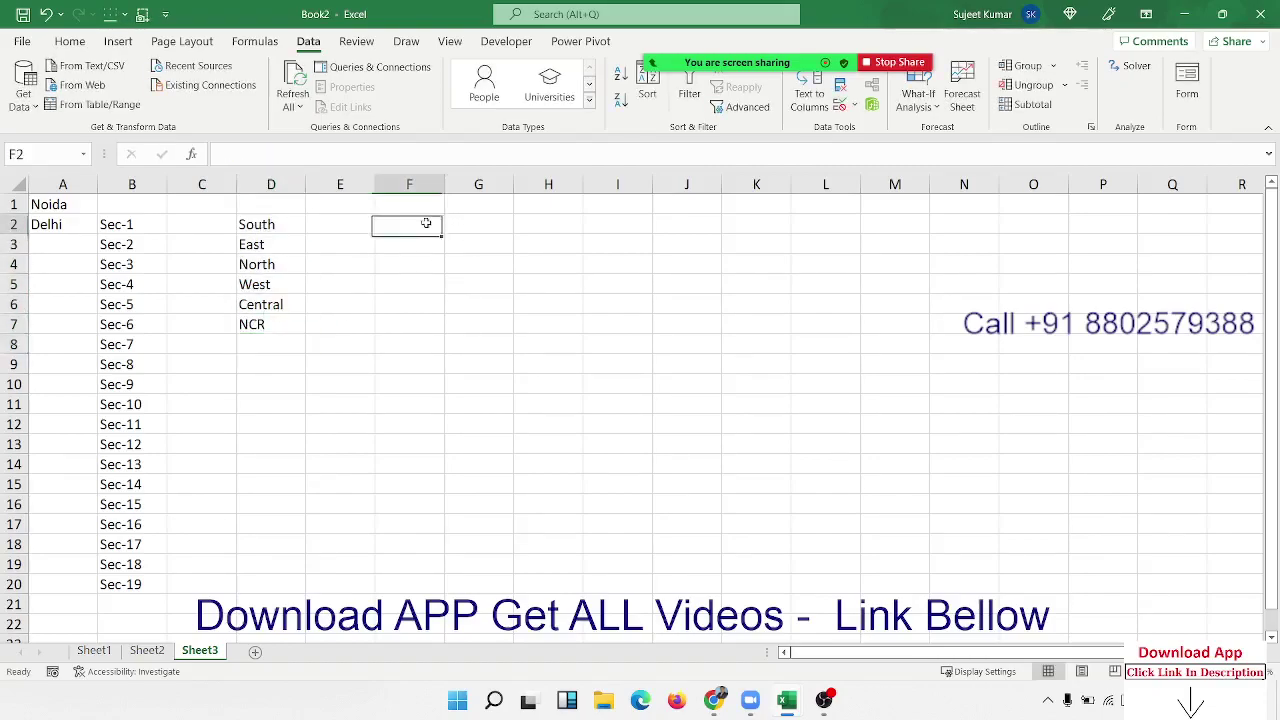
{"action": "left_click_drag", "start_coordinate": [277, 224], "coordinate": [276, 326]}
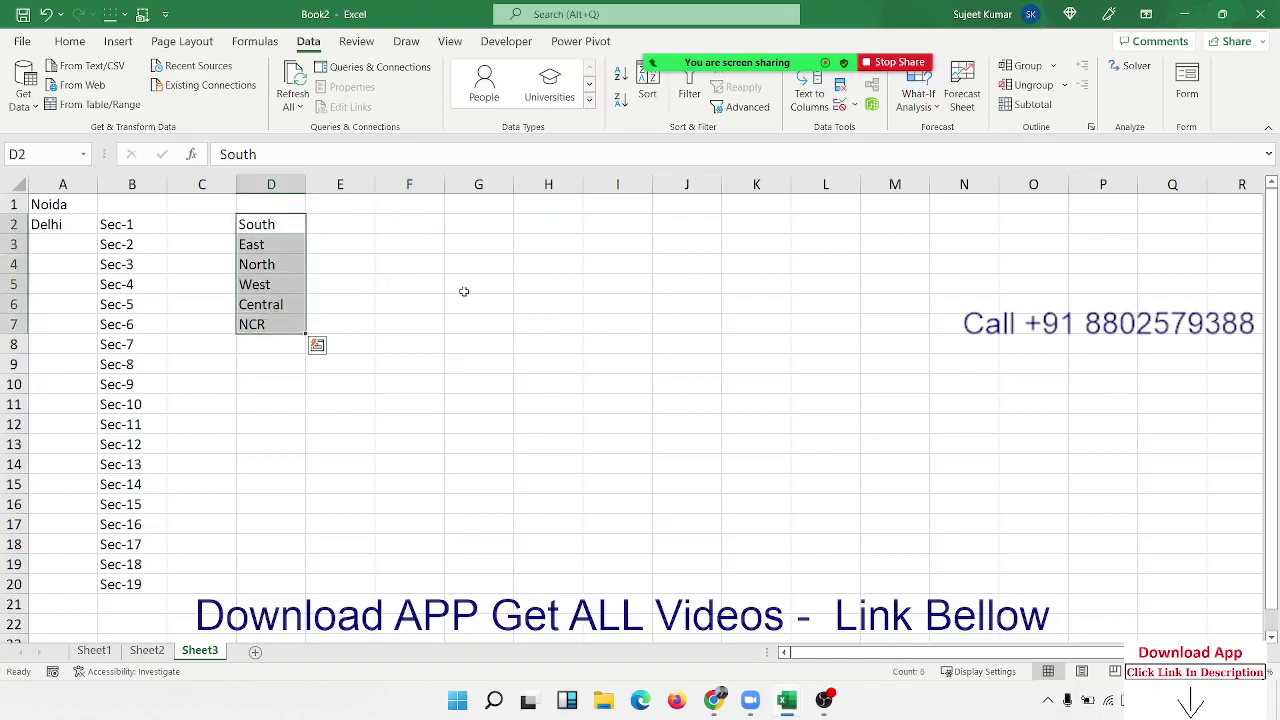
{"action": "left_click", "coordinate": [552, 224]}
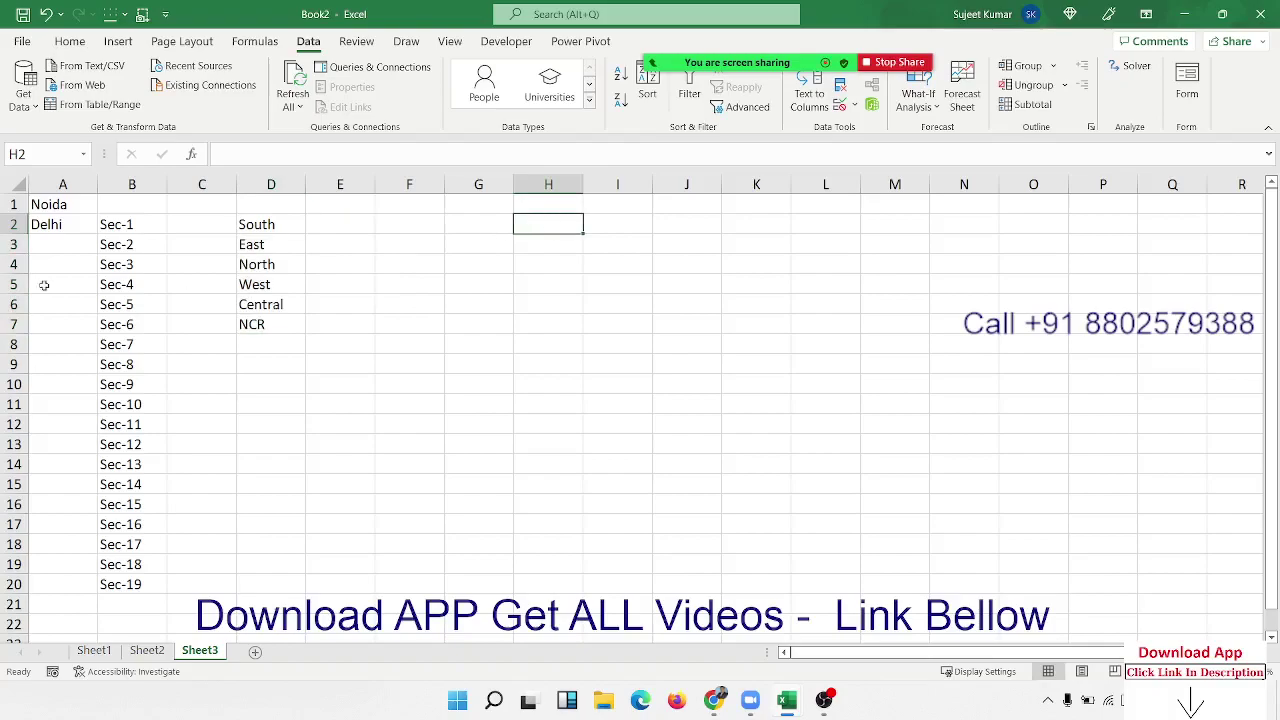
{"action": "left_click", "coordinate": [470, 226]}
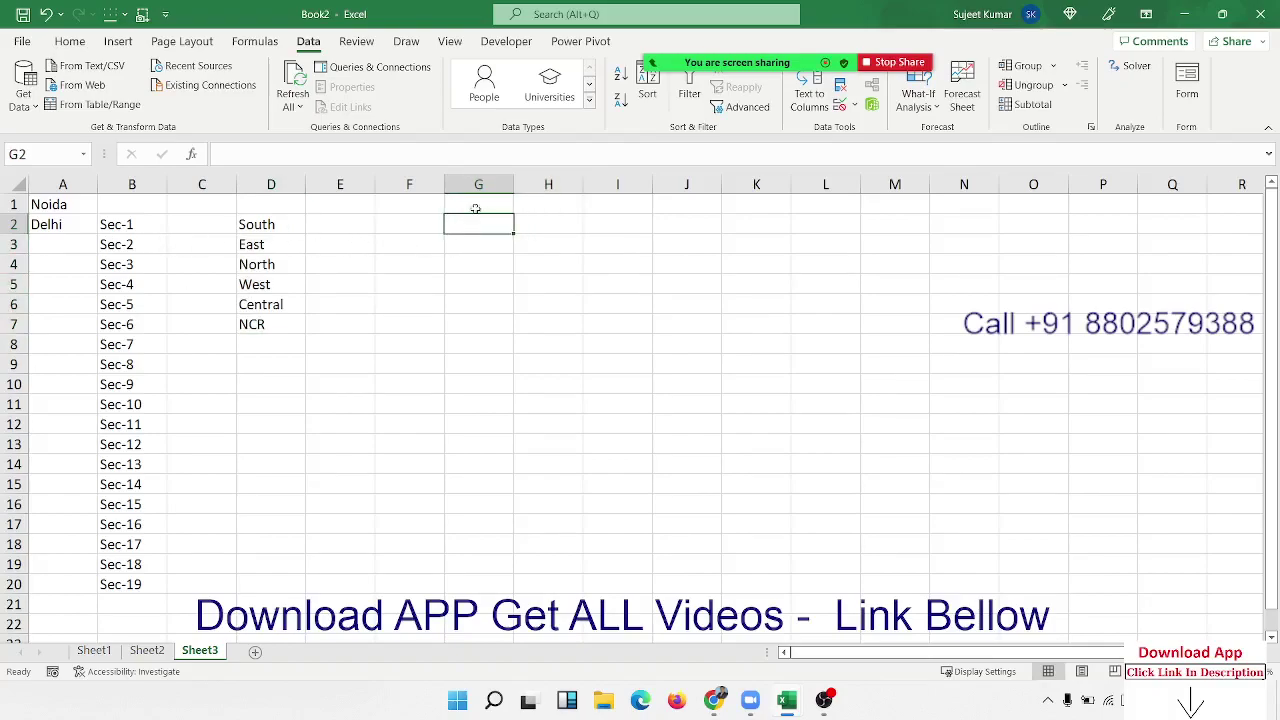
{"action": "left_click", "coordinate": [478, 204]}
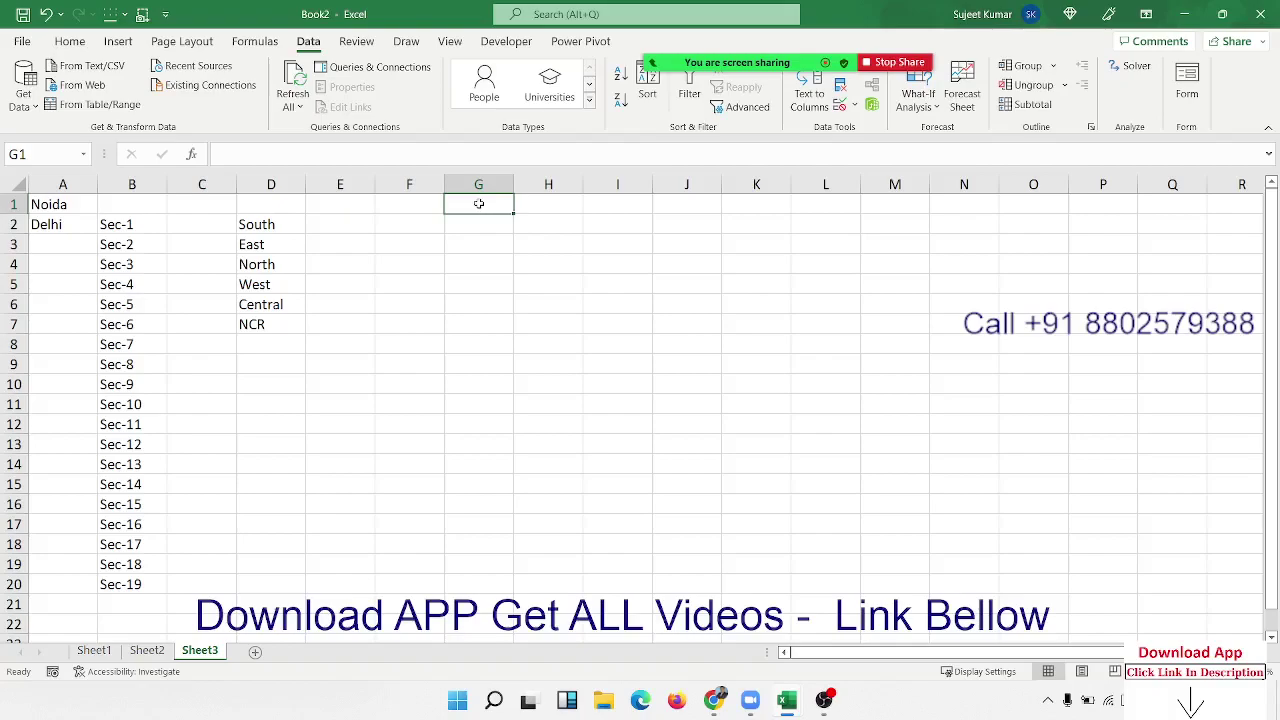
Enter the headings city in G1 and area in H1.
{"action": "type", "text": "city"}
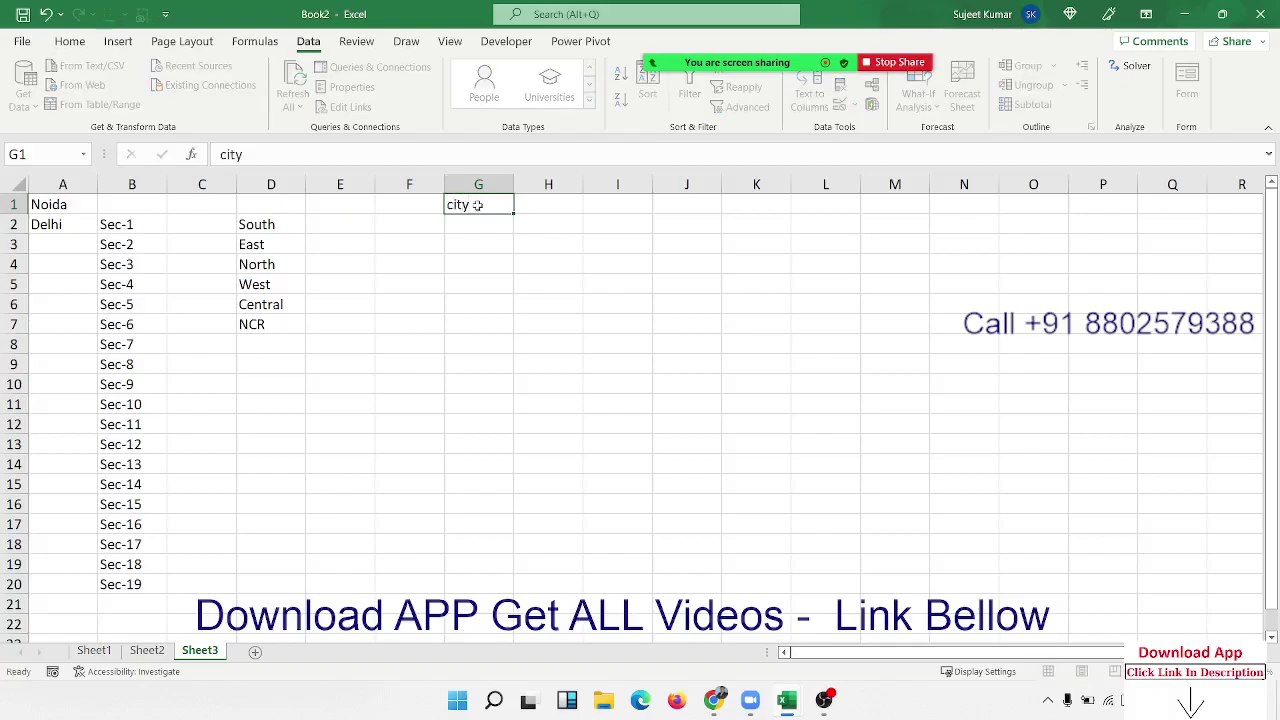
{"action": "key", "text": "Tab"}
{"action": "type", "text": "ae"}
{"action": "key", "text": "BackSpace"}
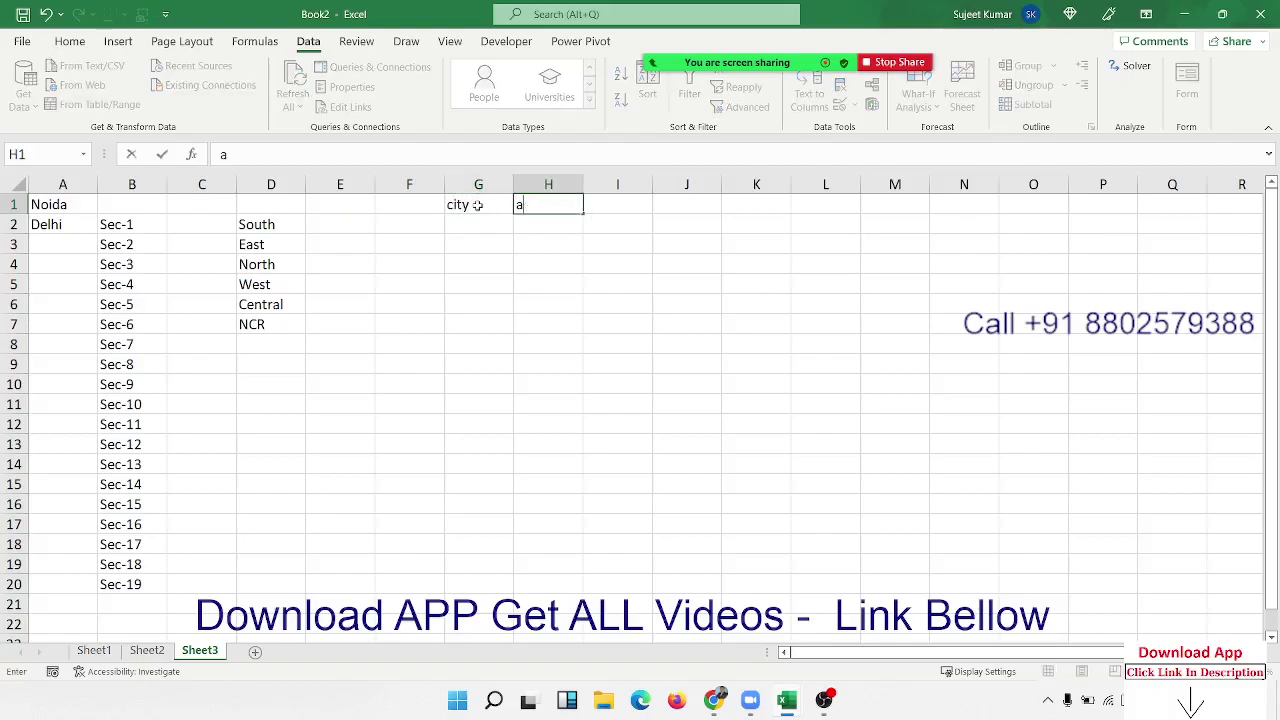
{"action": "type", "text": "rea"}
{"action": "key", "text": "Return"}
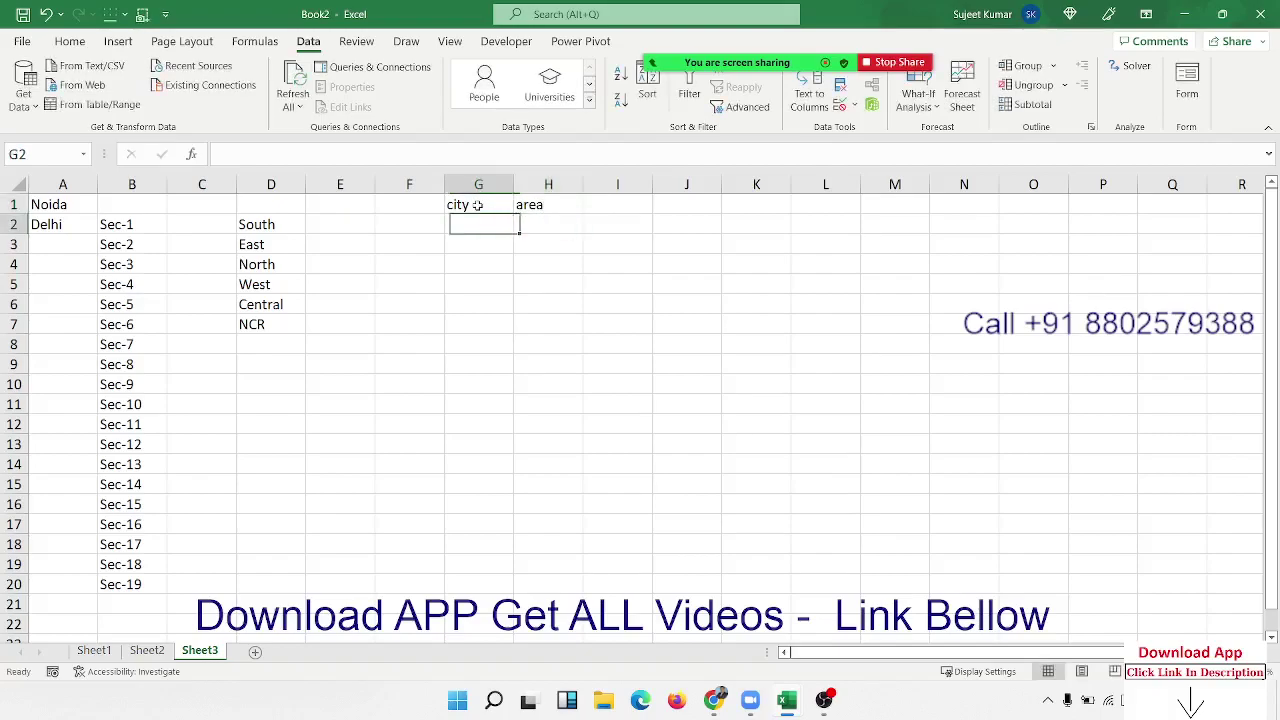
Give G2 a List validation dropdown sourced from the cities in A1:A2.
{"action": "left_click", "coordinate": [840, 105]}
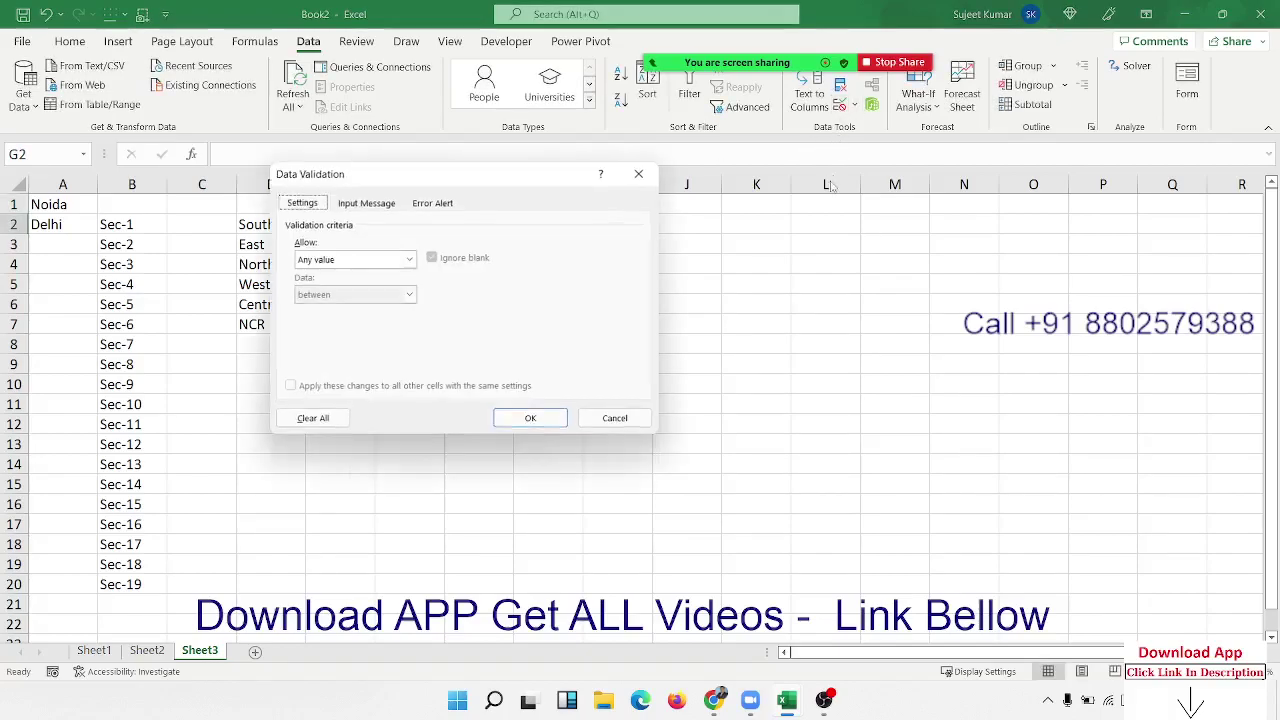
{"action": "left_click", "coordinate": [367, 262]}
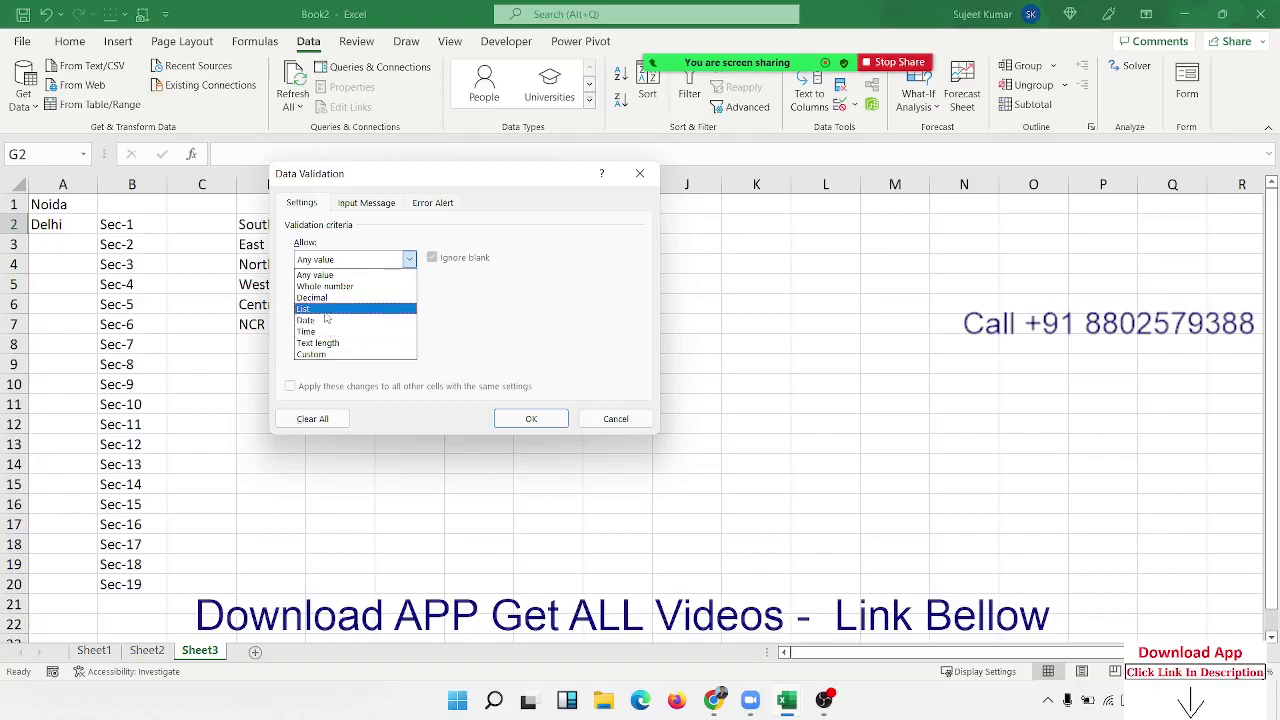
{"action": "left_click", "coordinate": [325, 311]}
{"action": "left_click", "coordinate": [323, 329]}
{"action": "left_click_drag", "start_coordinate": [80, 208], "coordinate": [65, 224]}
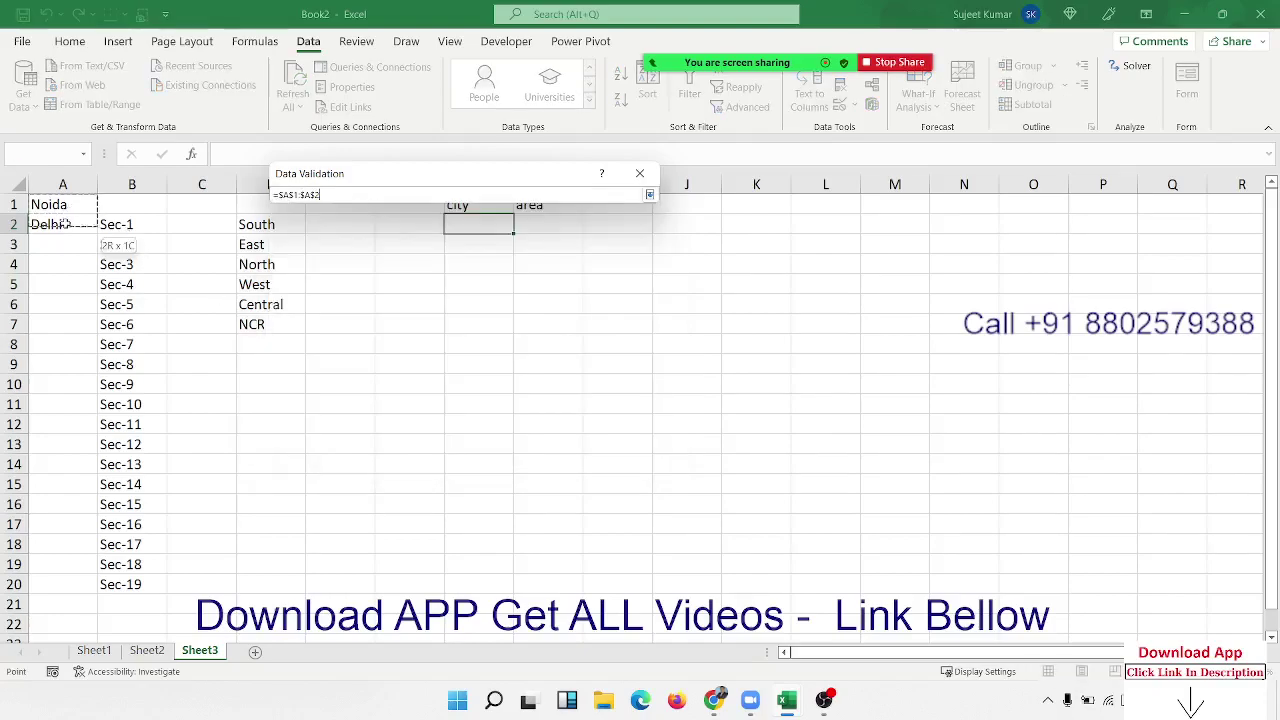
{"action": "left_click", "coordinate": [529, 417]}
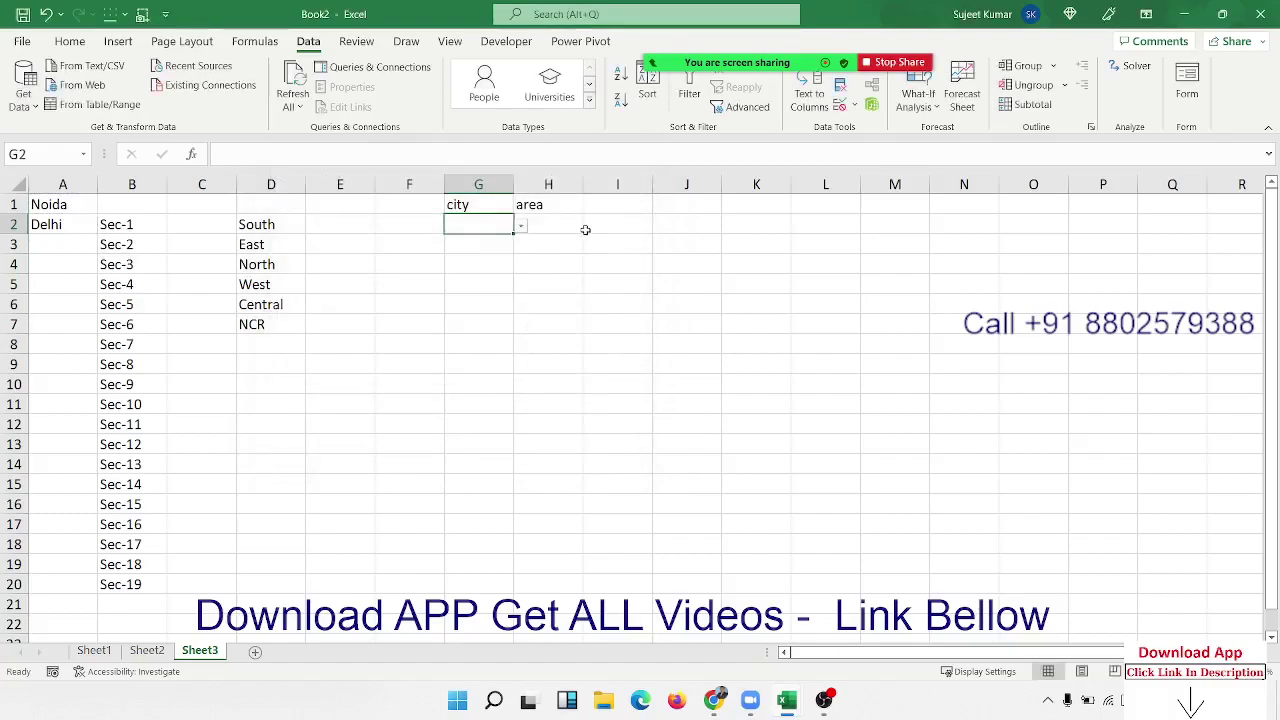
Choose Noida from G2's city dropdown.
{"action": "left_click", "coordinate": [530, 227]}
{"action": "left_click", "coordinate": [503, 228]}
{"action": "left_click", "coordinate": [520, 228]}
{"action": "left_click", "coordinate": [508, 238]}
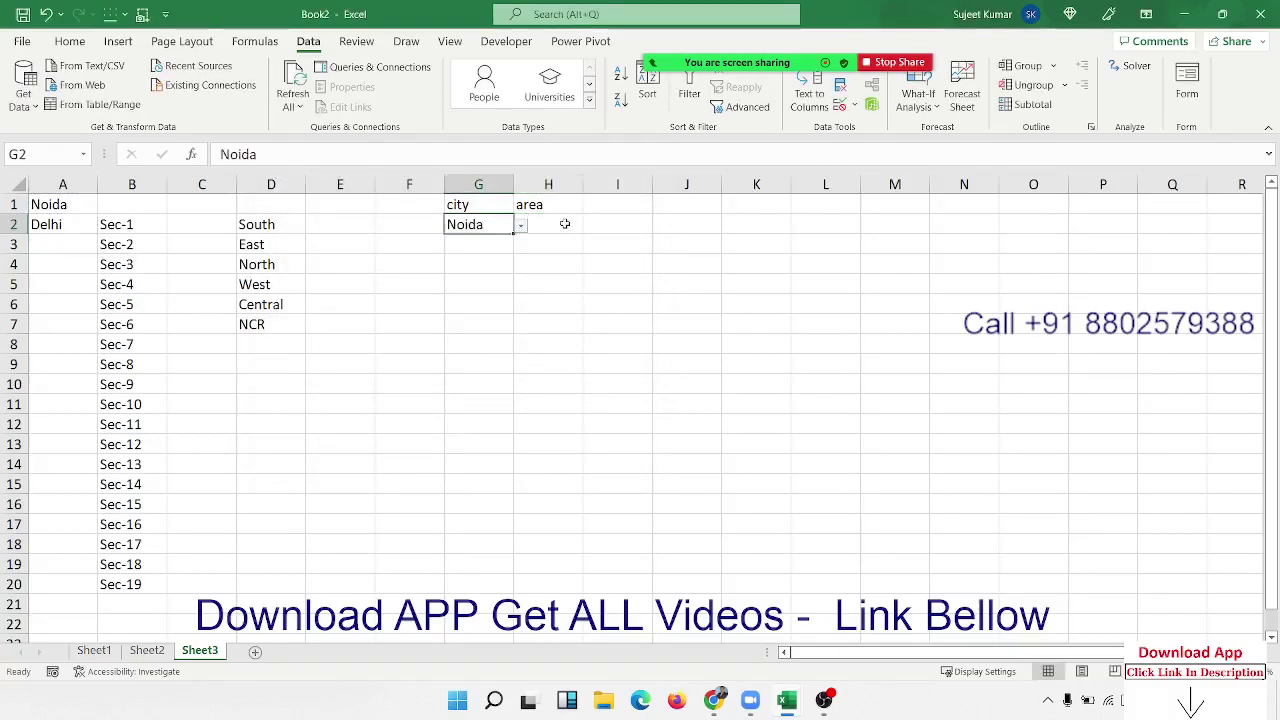
{"action": "left_click", "coordinate": [565, 224]}
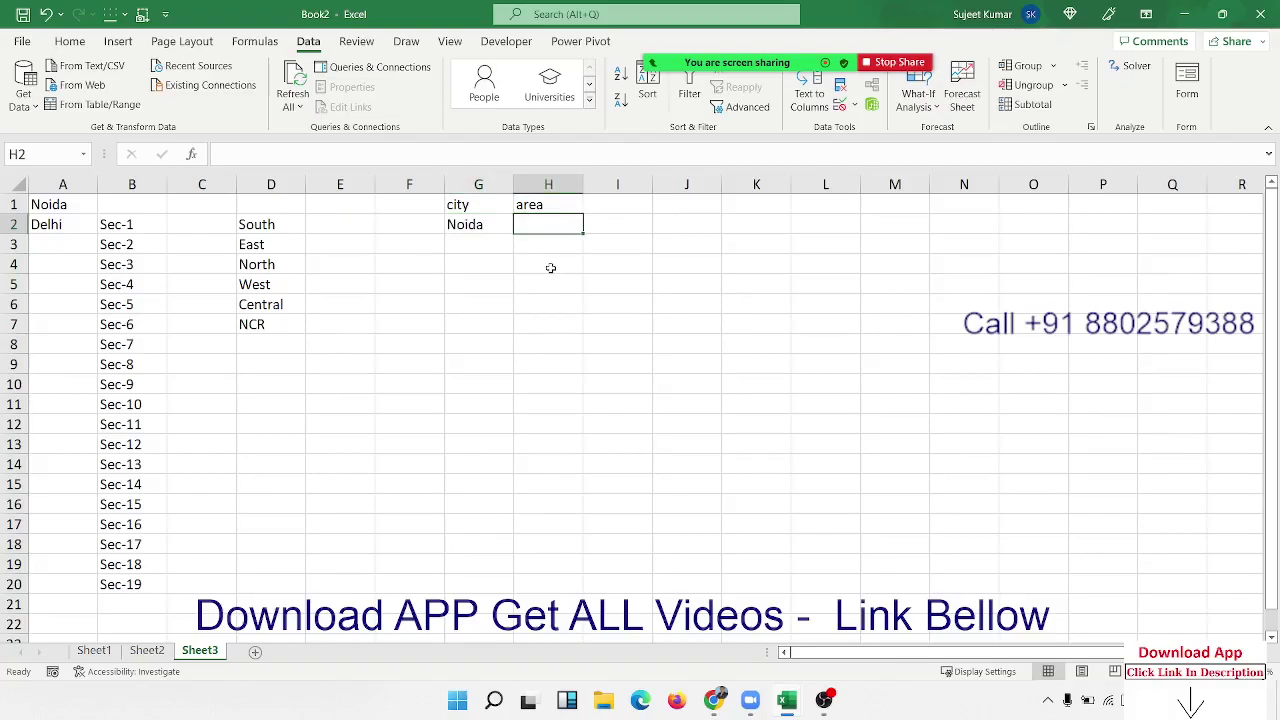
Define the name Noida for the sector range B2:B20.
{"action": "left_click", "coordinate": [577, 289]}
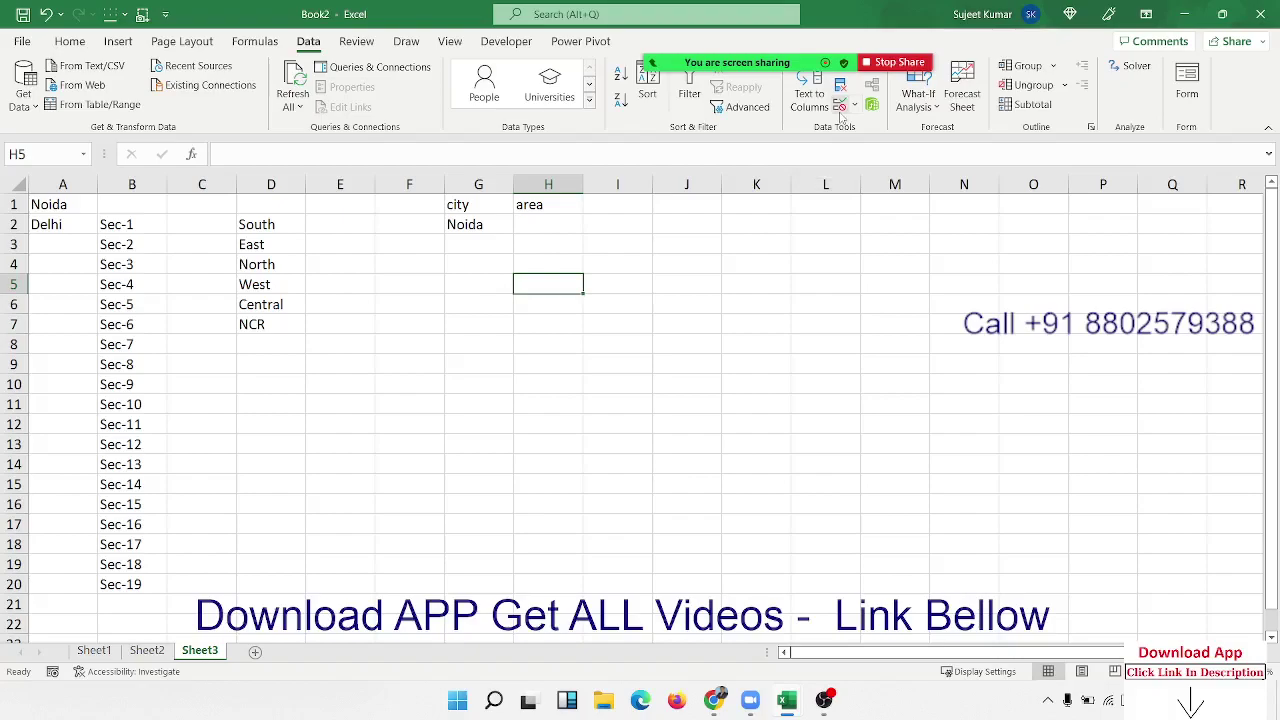
{"action": "left_click", "coordinate": [283, 346]}
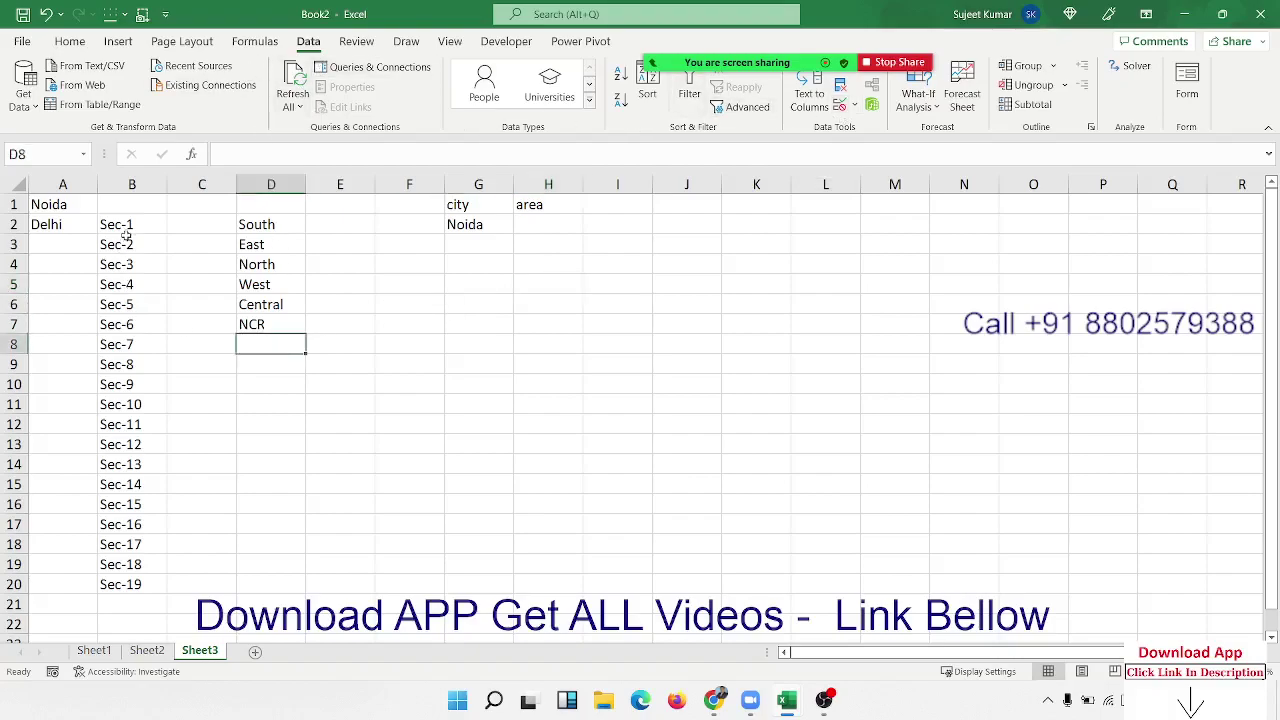
{"action": "left_click", "coordinate": [125, 227]}
{"action": "key", "text": "ctrl+shift+Down"}
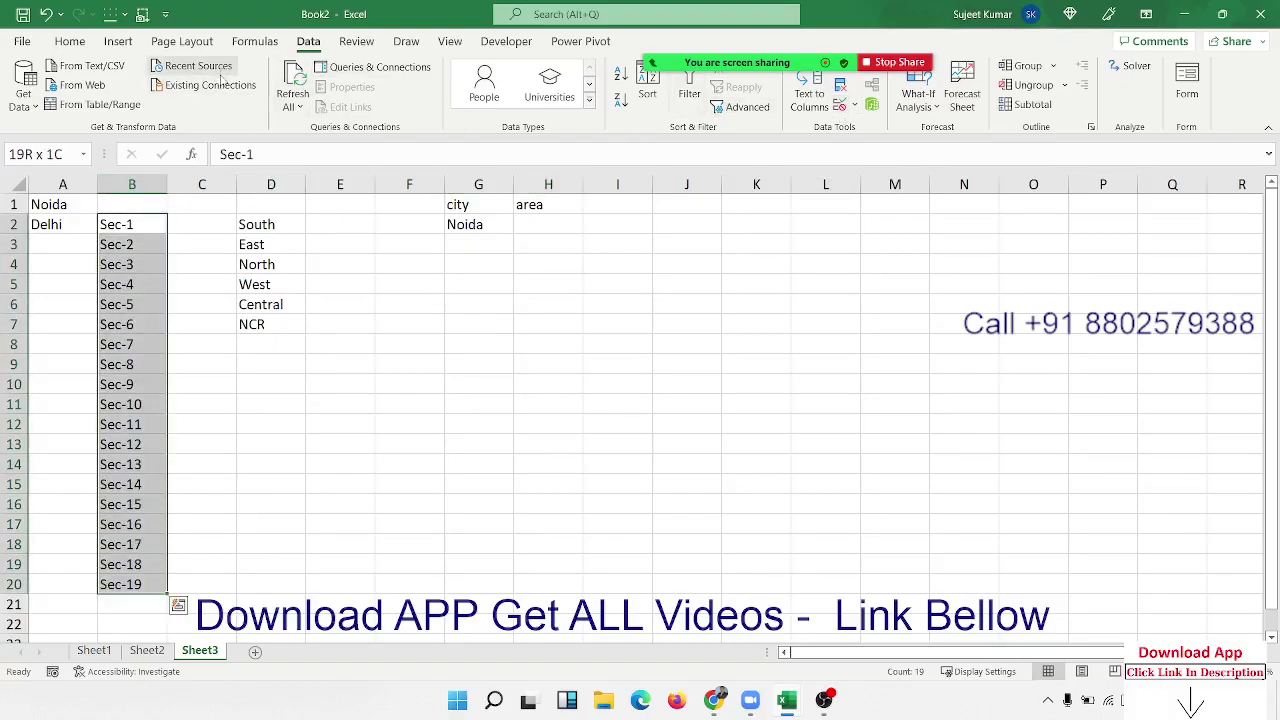
{"action": "left_click", "coordinate": [250, 44]}
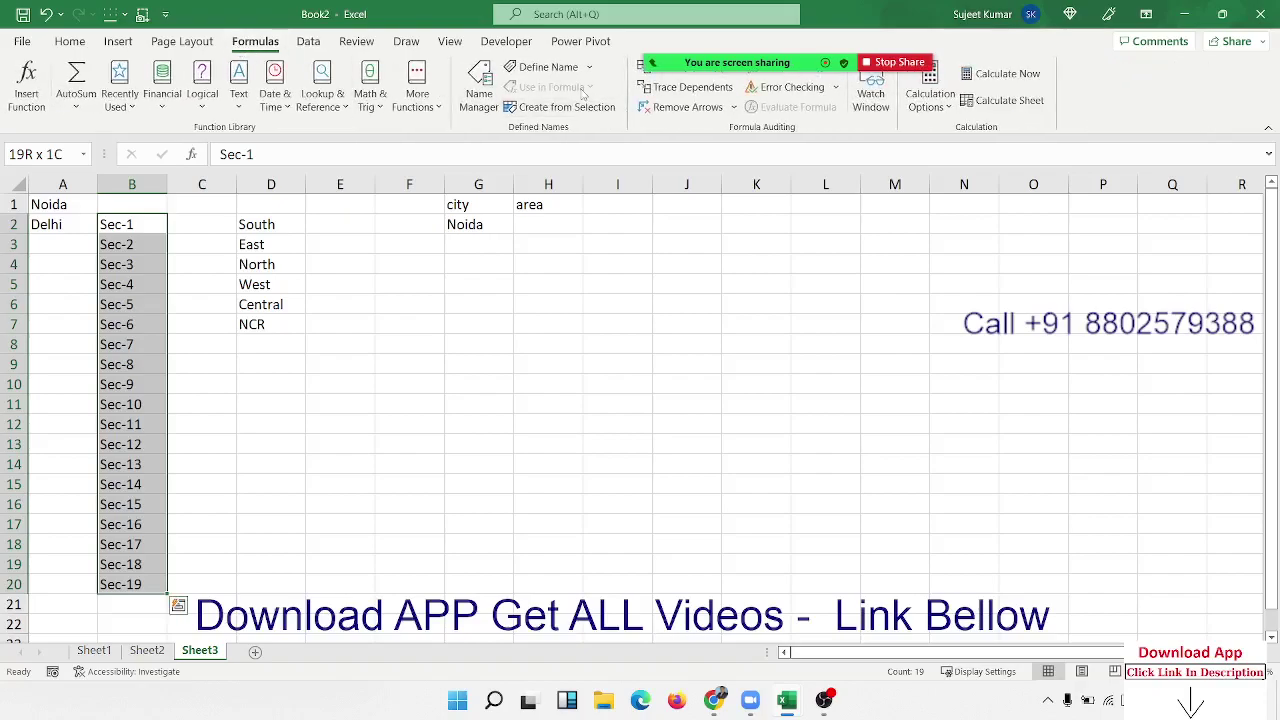
{"action": "left_click", "coordinate": [546, 67]}
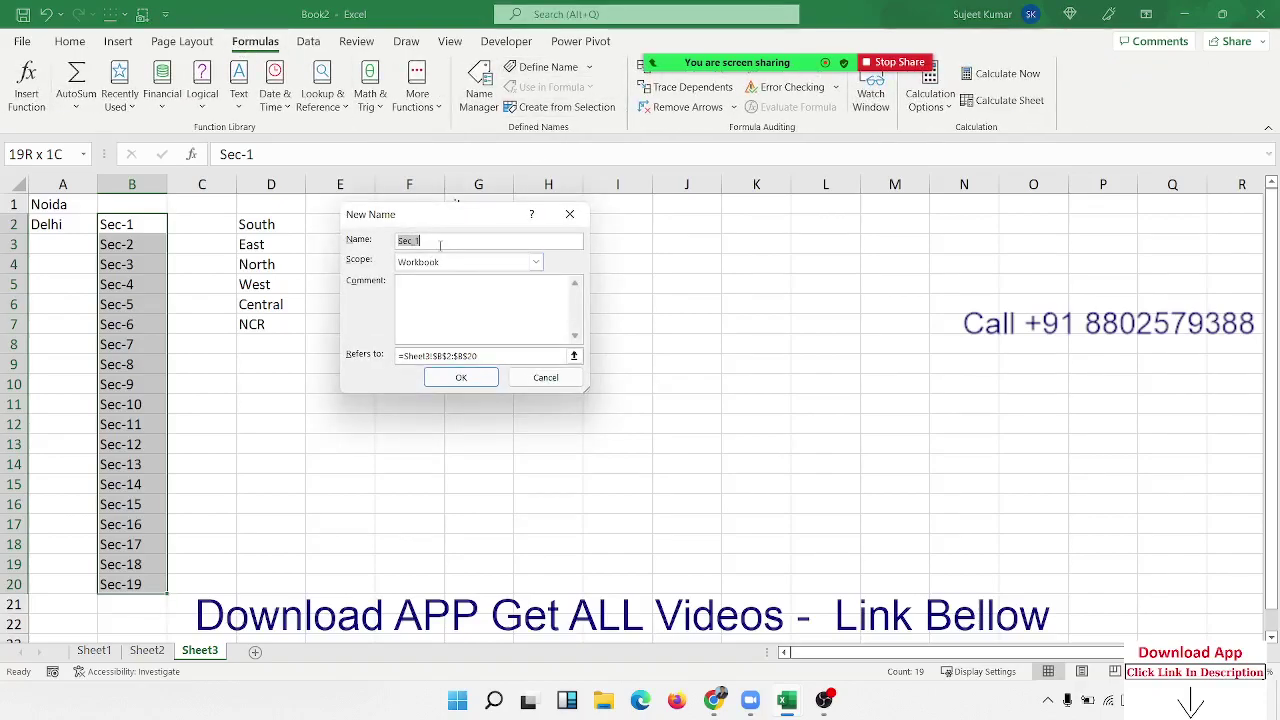
{"action": "type", "text": "are"}
{"action": "type", "text": "Noida"}
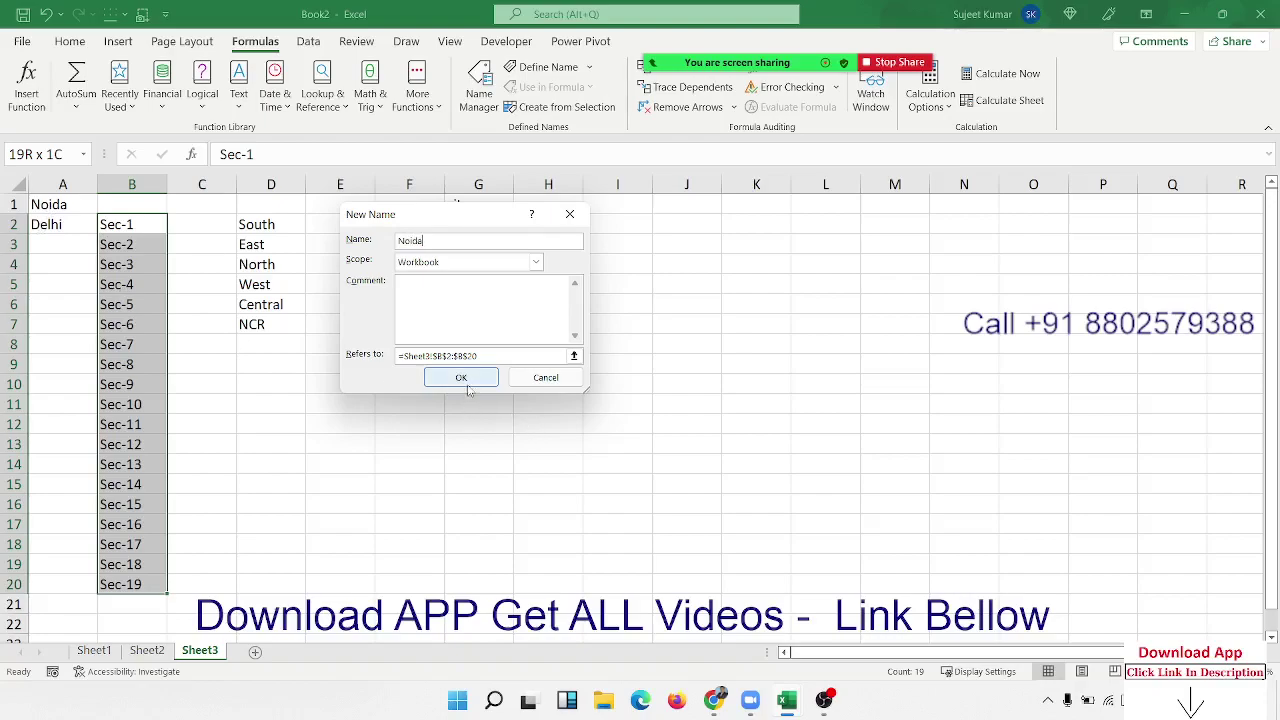
{"action": "left_click", "coordinate": [461, 378]}
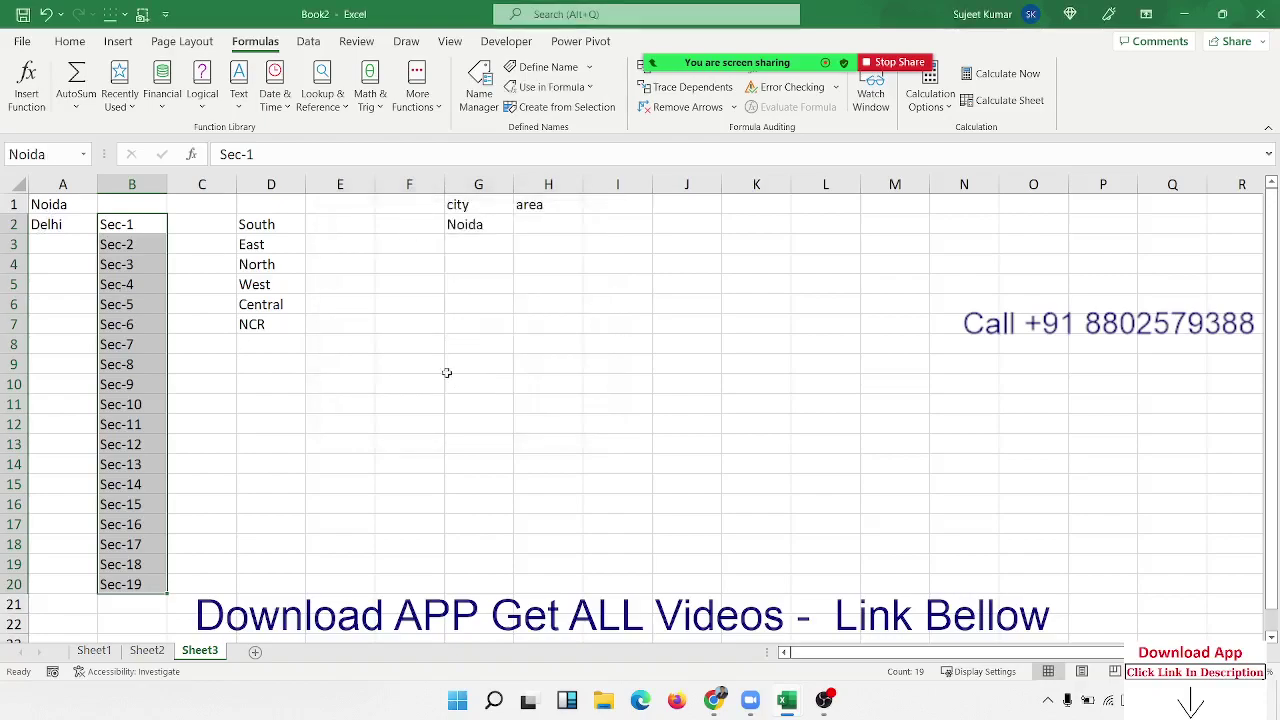
Define the name delhi for the Delhi areas in D2:D7.
{"action": "left_click_drag", "start_coordinate": [298, 329], "coordinate": [286, 216]}
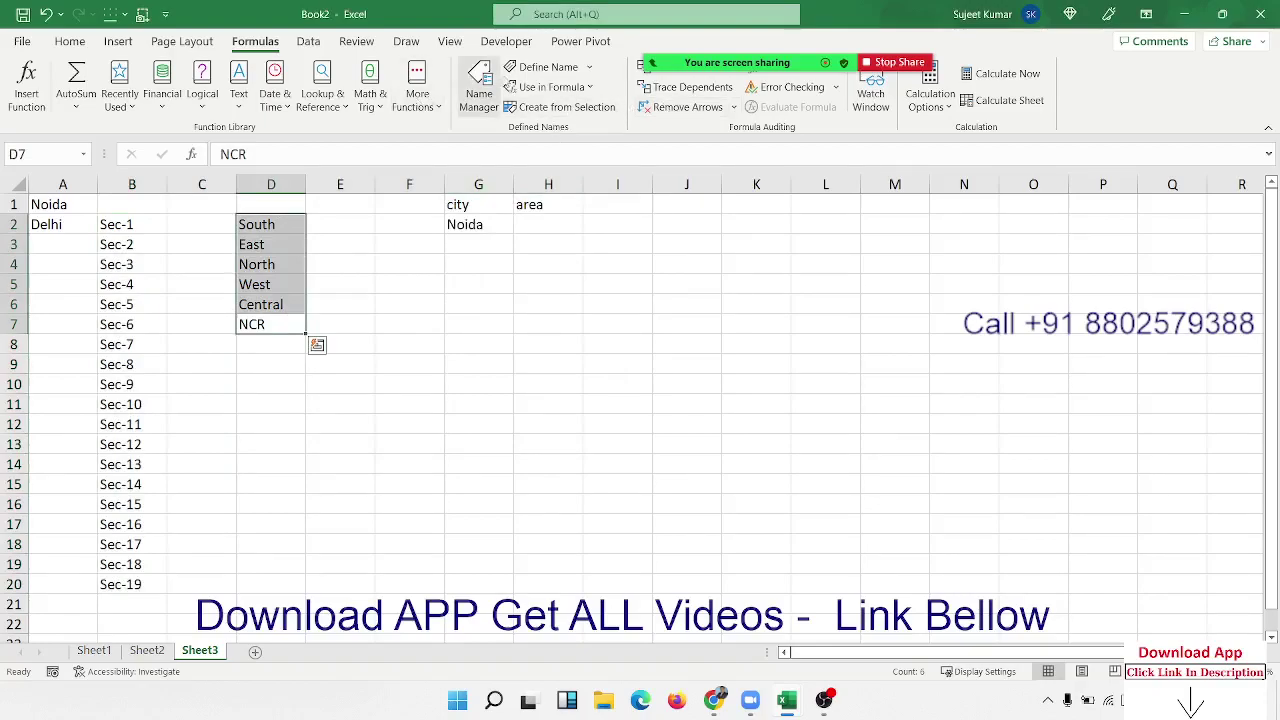
{"action": "left_click", "coordinate": [520, 70]}
{"action": "type", "text": "delhi"}
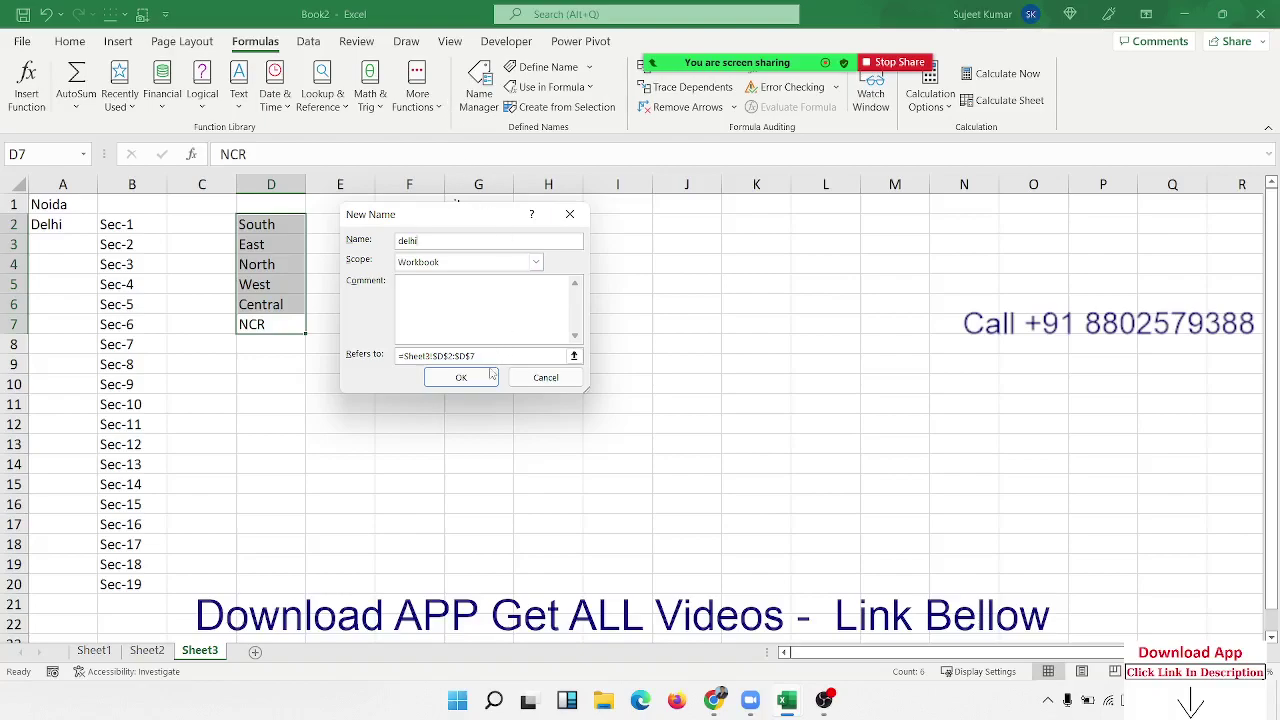
{"action": "left_click", "coordinate": [467, 385]}
{"action": "left_click", "coordinate": [548, 224]}
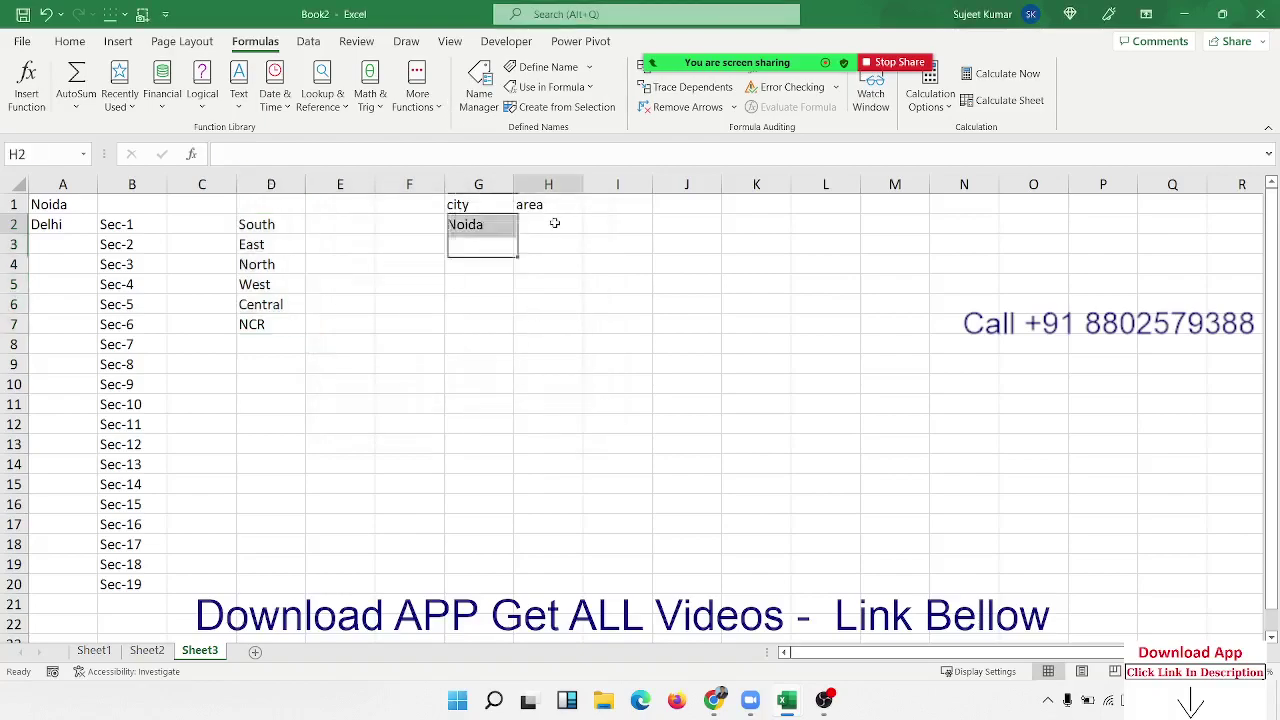
Give H2 a List validation dropdown with source =indirect($G$2).
{"action": "left_click", "coordinate": [310, 44]}
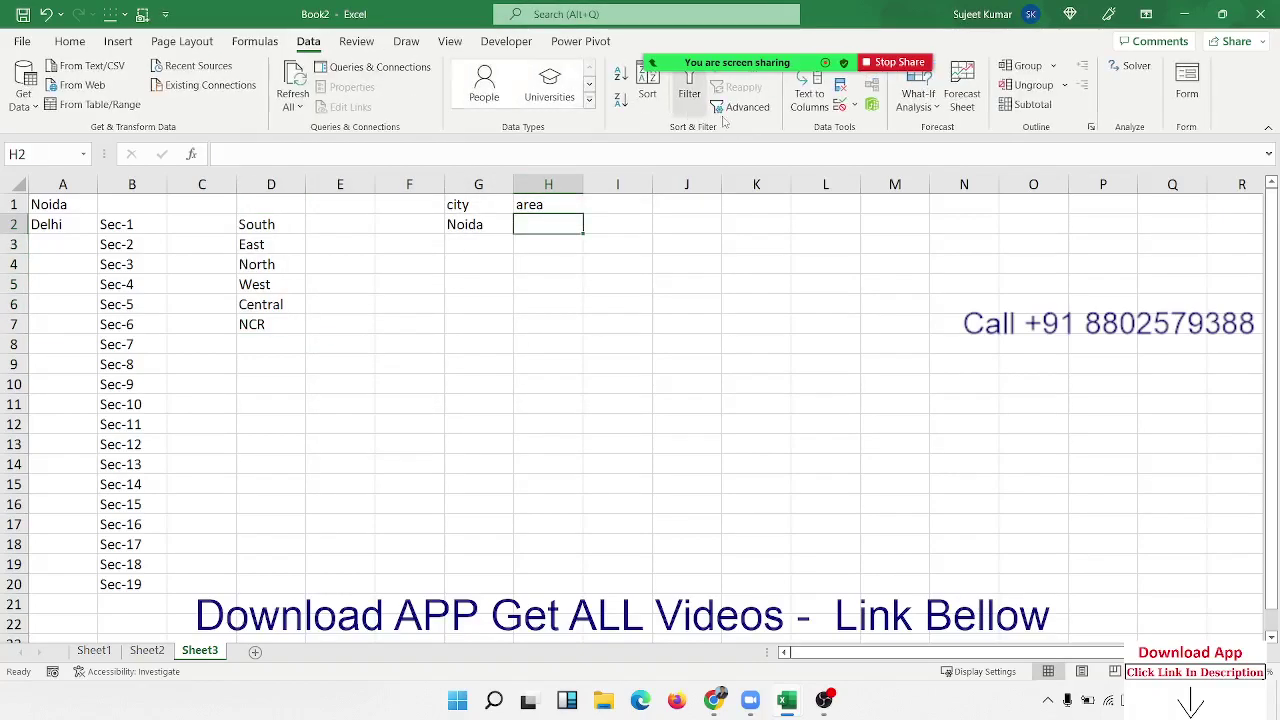
{"action": "left_click", "coordinate": [841, 104]}
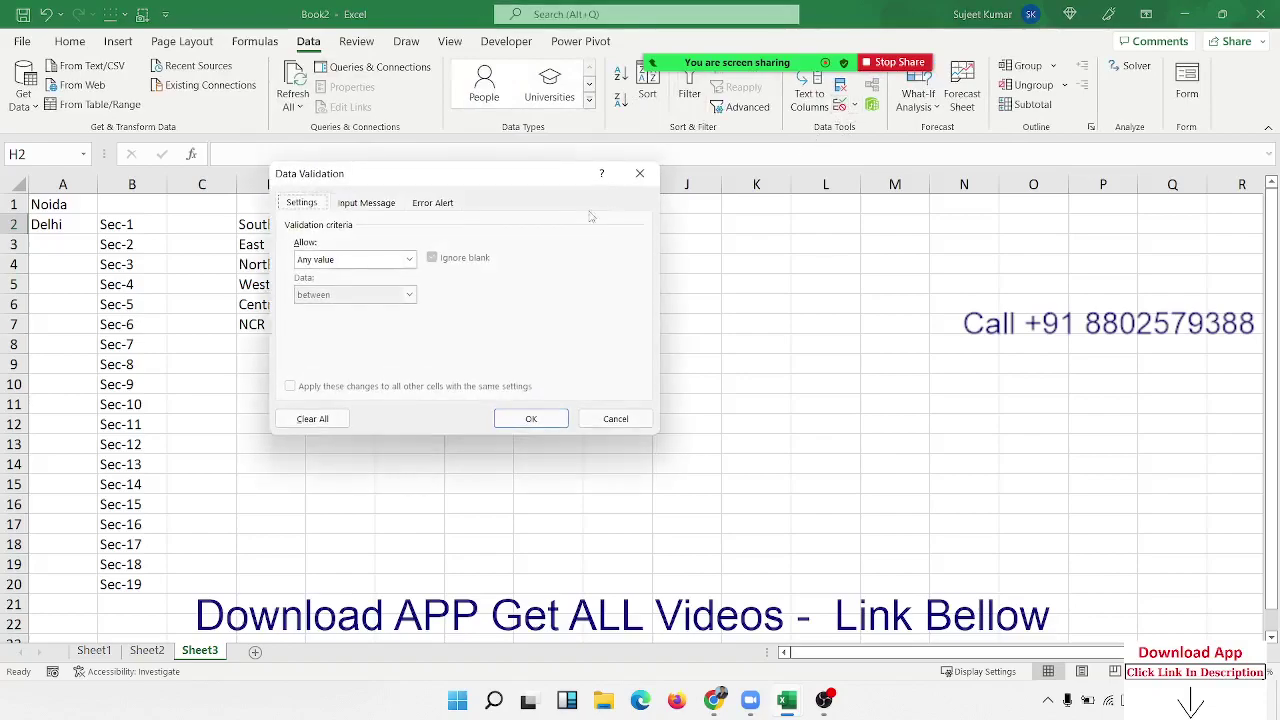
{"action": "left_click", "coordinate": [390, 262]}
{"action": "left_click", "coordinate": [344, 312]}
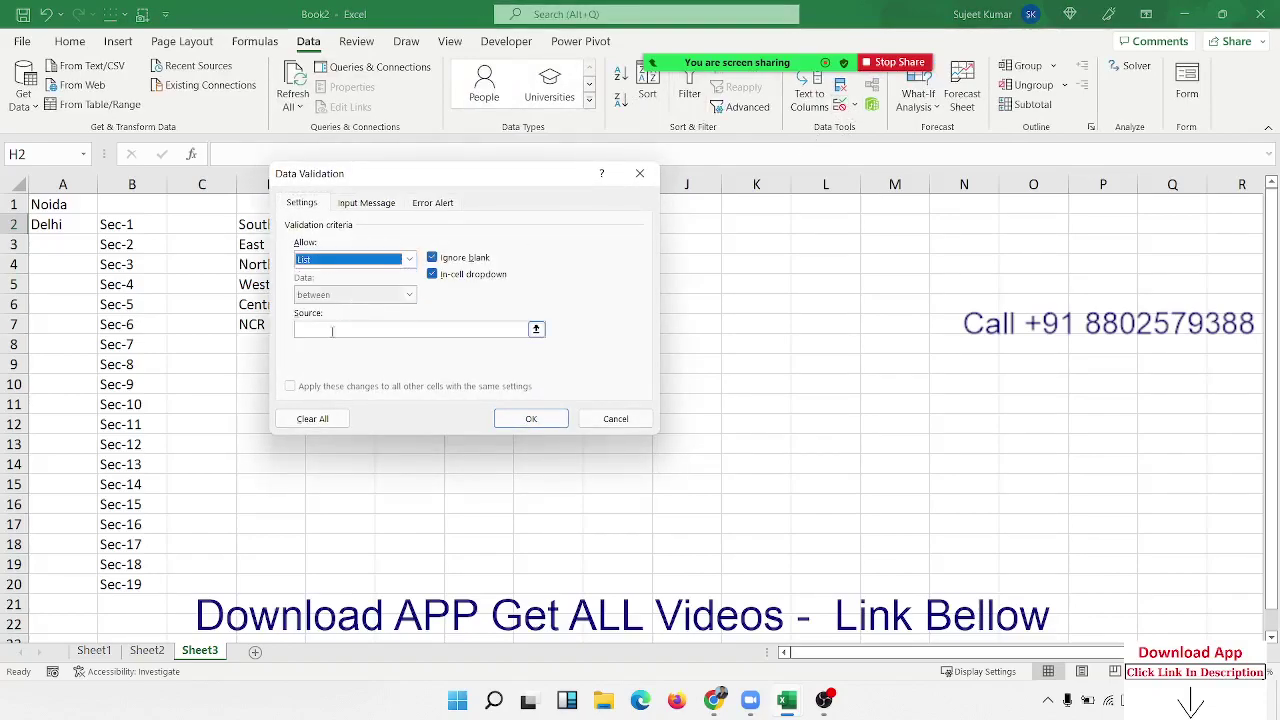
{"action": "left_click", "coordinate": [325, 330]}
{"action": "type", "text": "=indirect("}
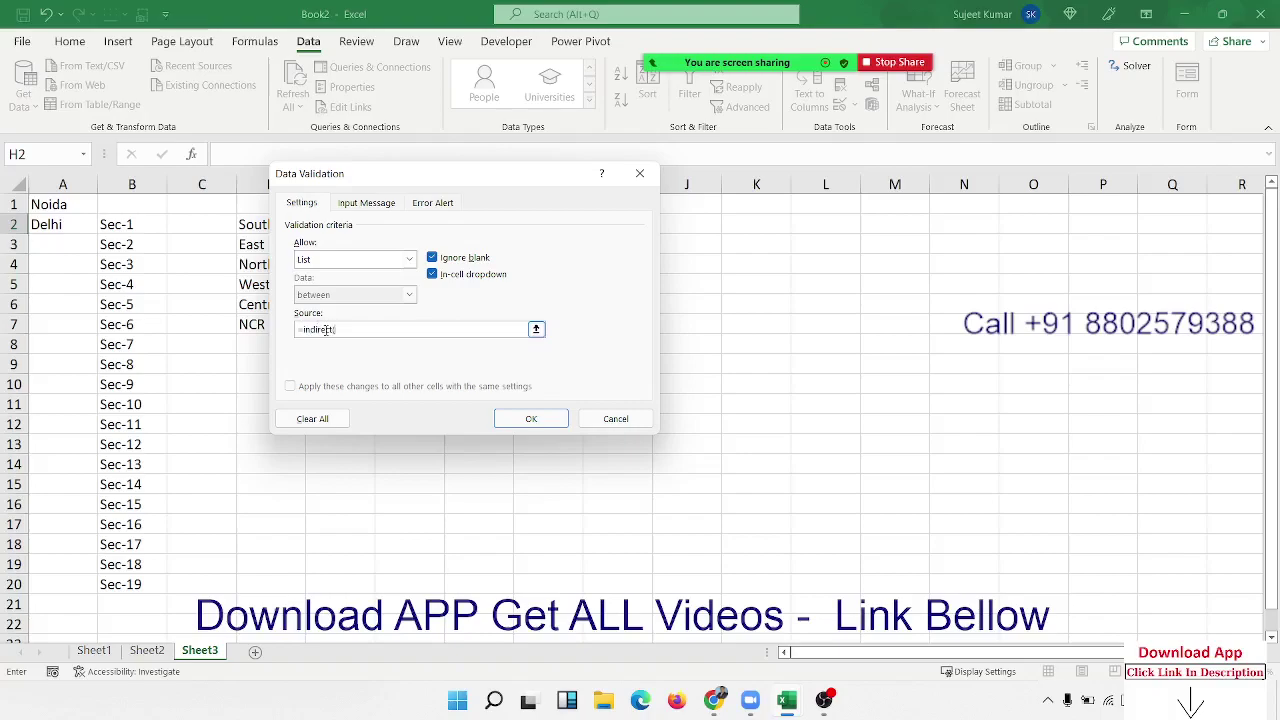
{"action": "left_click_drag", "start_coordinate": [385, 182], "coordinate": [610, 213]}
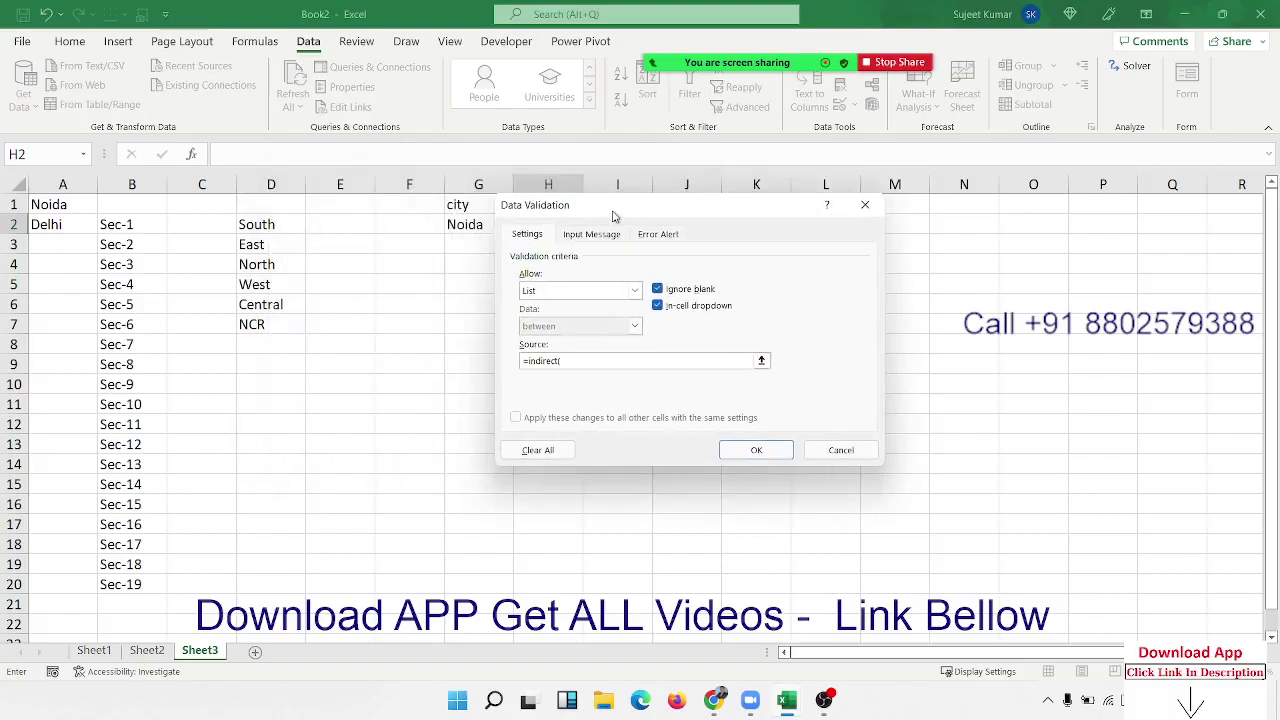
{"action": "type", "text": "("}
{"action": "left_click", "coordinate": [472, 228]}
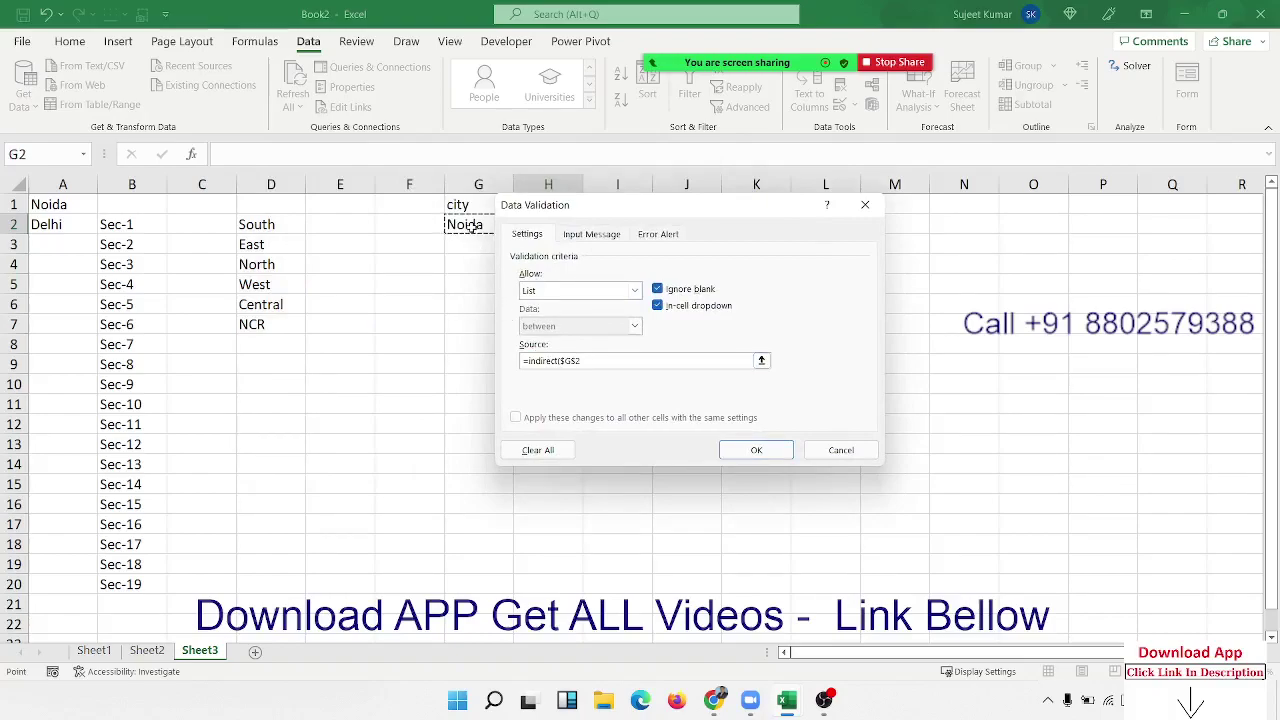
{"action": "type", "text": ")"}
{"action": "left_click_drag", "start_coordinate": [546, 210], "coordinate": [608, 217]}
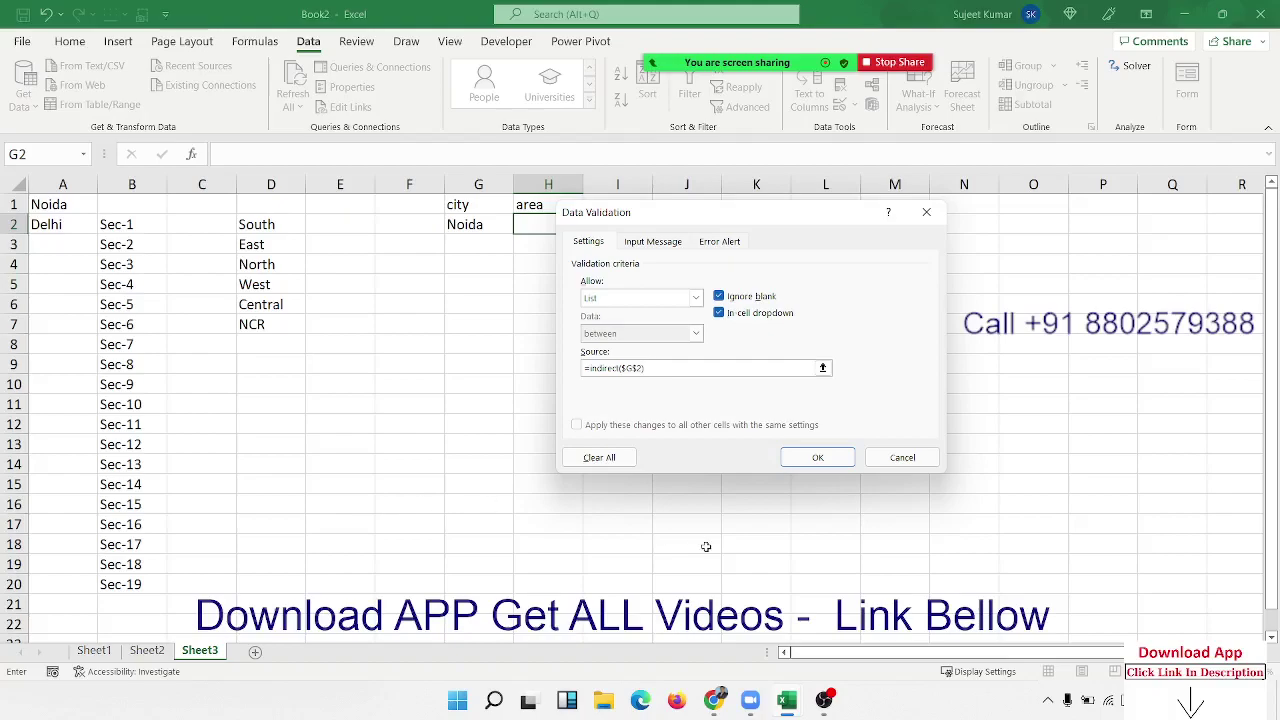
{"action": "left_click", "coordinate": [813, 463]}
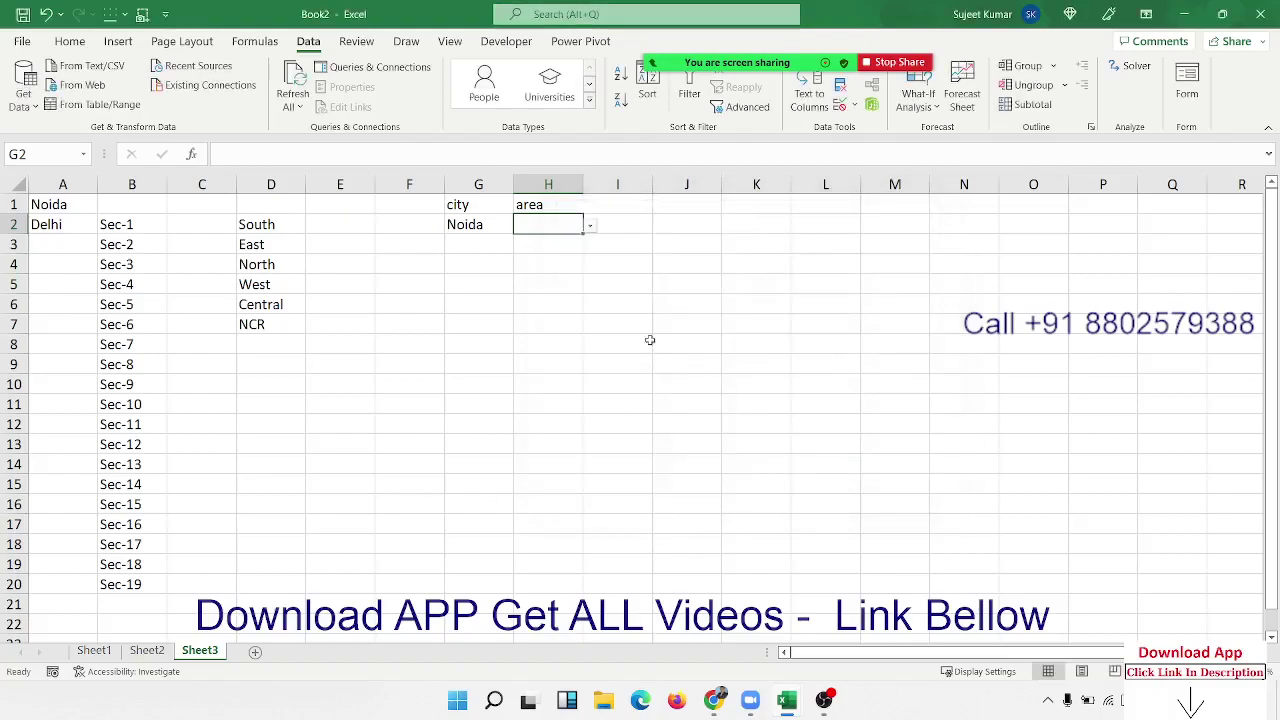
Check H2's area list for Noida, then switch G2 to Delhi and check it again.
{"action": "left_click", "coordinate": [590, 226]}
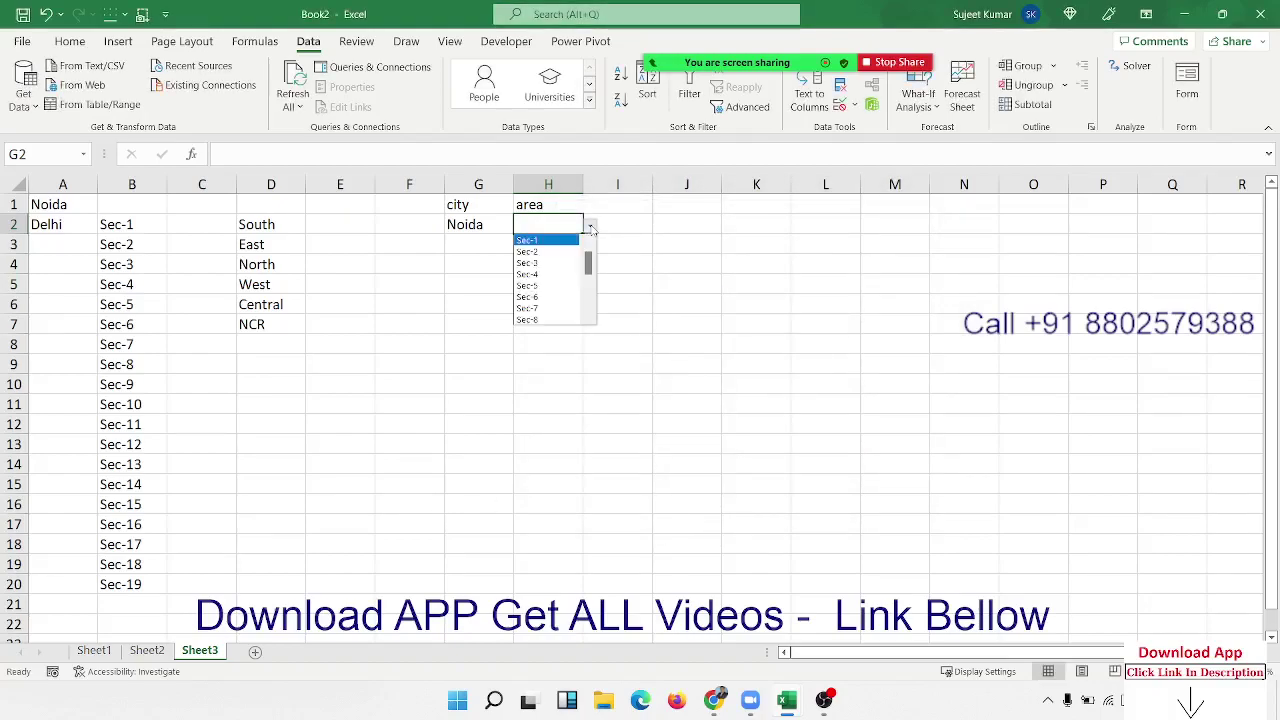
{"action": "left_click", "coordinate": [503, 226]}
{"action": "left_click", "coordinate": [520, 226]}
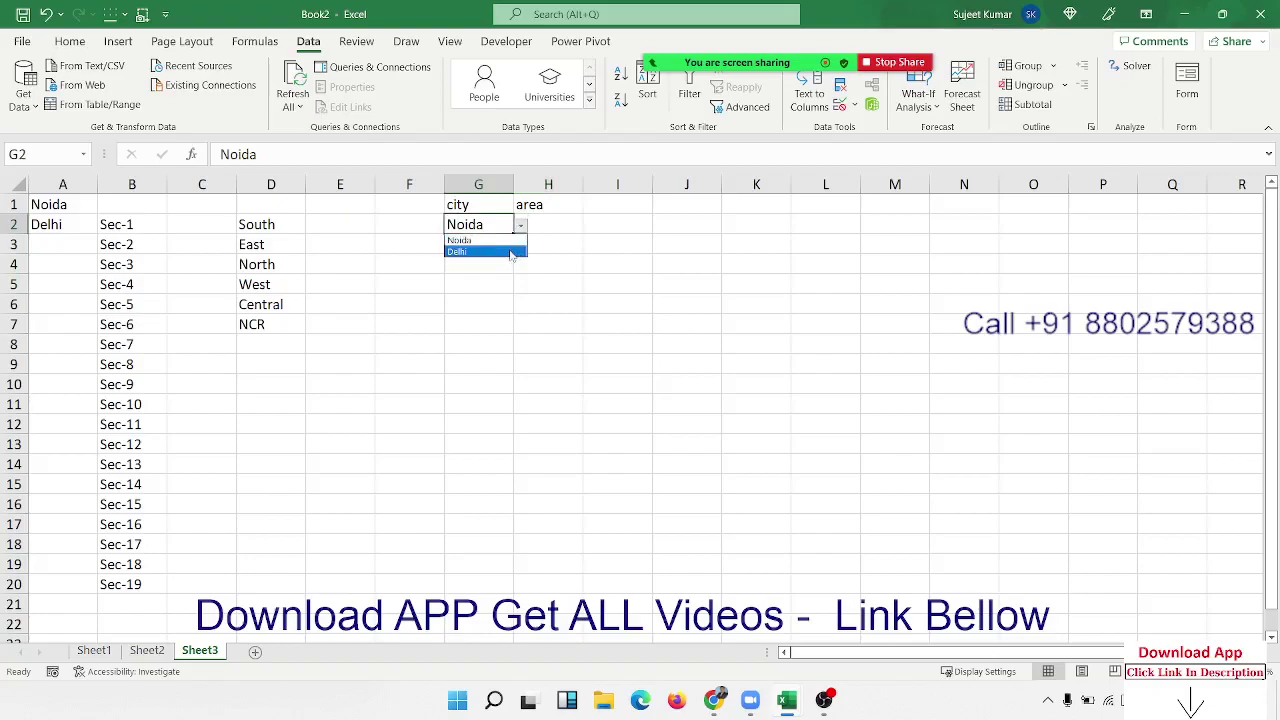
{"action": "left_click", "coordinate": [514, 251]}
{"action": "left_click", "coordinate": [550, 226]}
{"action": "left_click", "coordinate": [590, 226]}
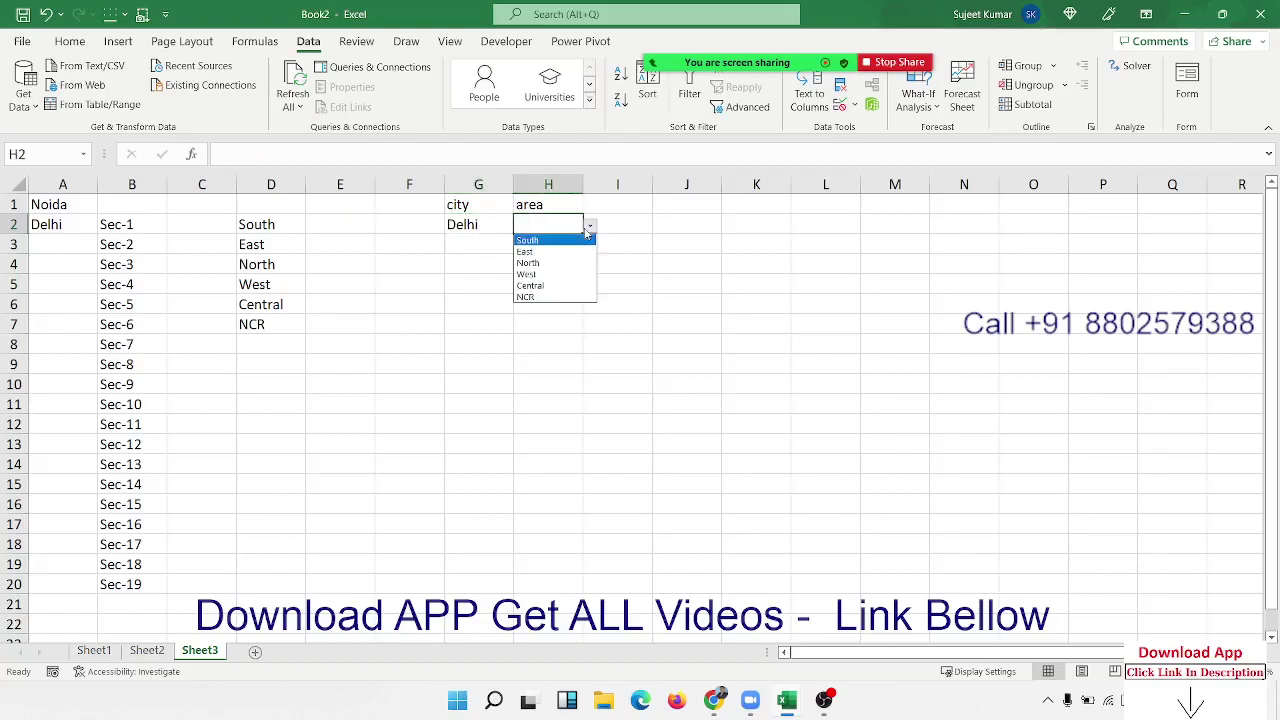
{"action": "left_click", "coordinate": [640, 235]}
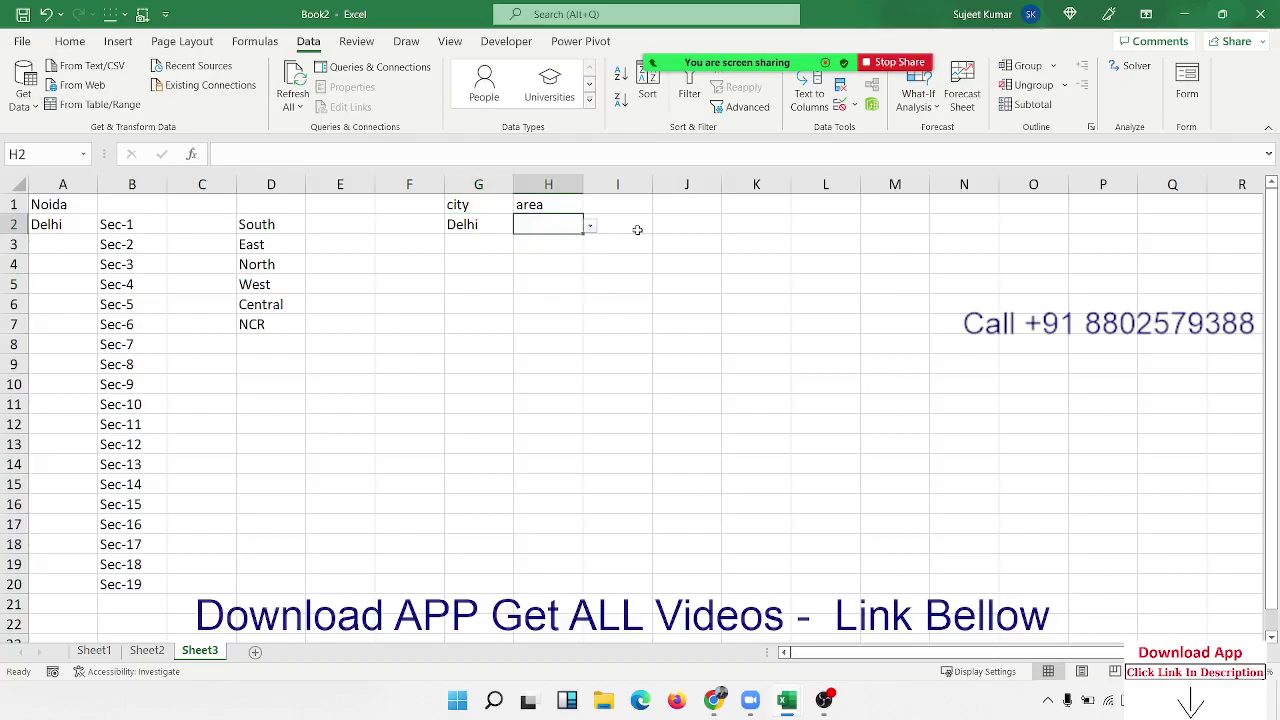